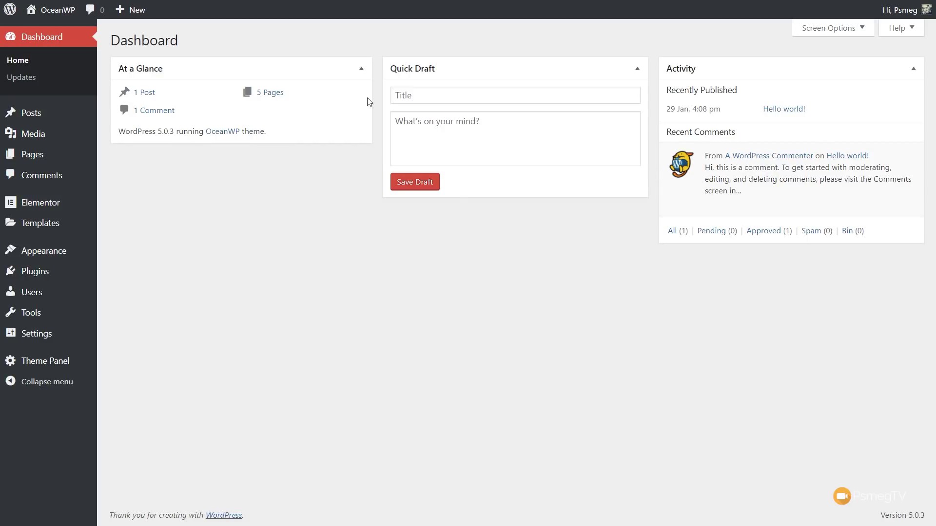
Go to Templates > Theme Builder and show the empty Header templates list.
mouse_move(68, 225)
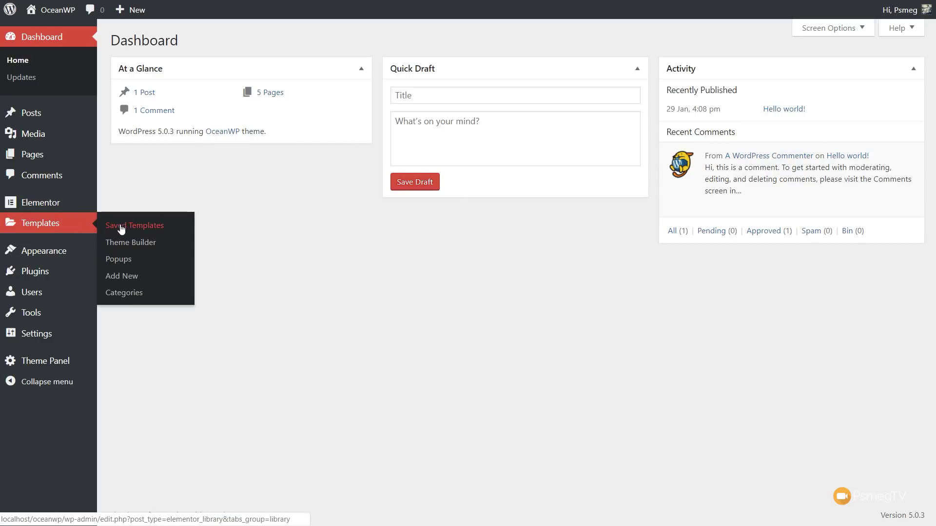
left_click(125, 244)
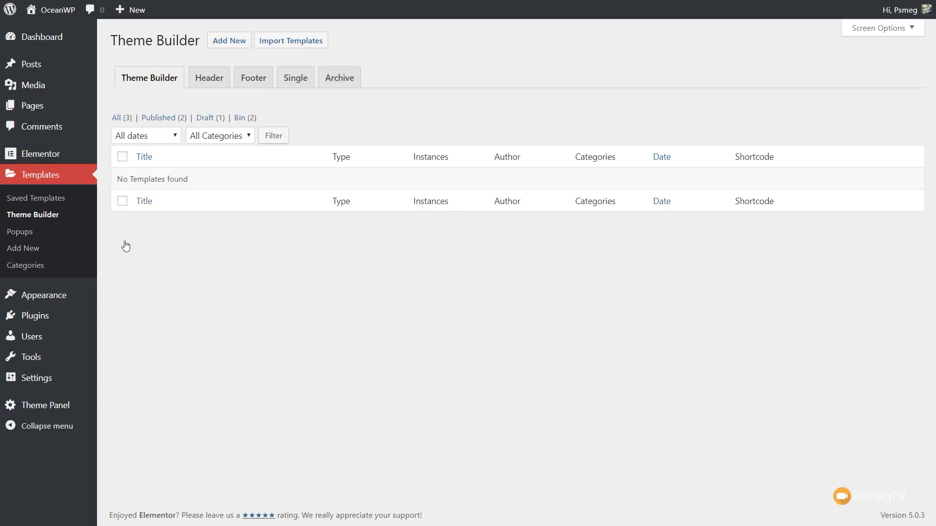
left_click(210, 80)
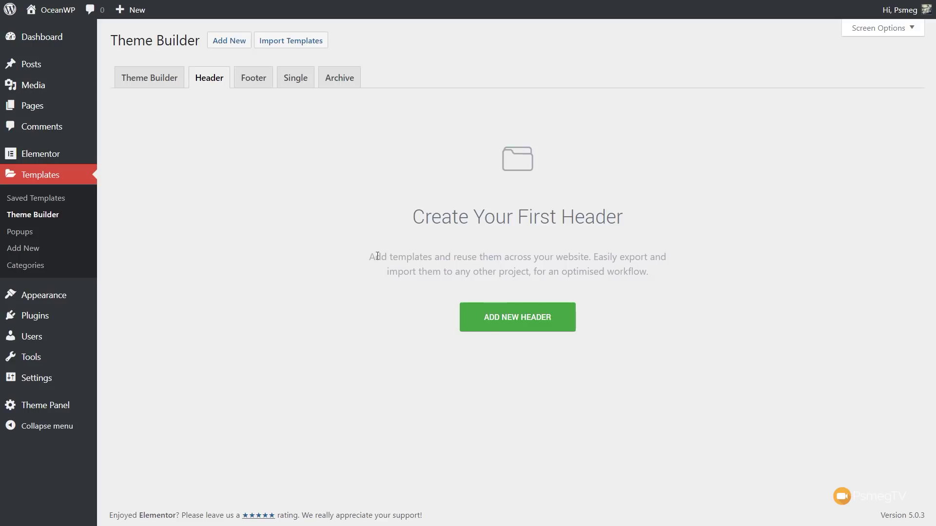
Add a new header template called 'Jet Header' and open it in Elementor.
left_click(494, 323)
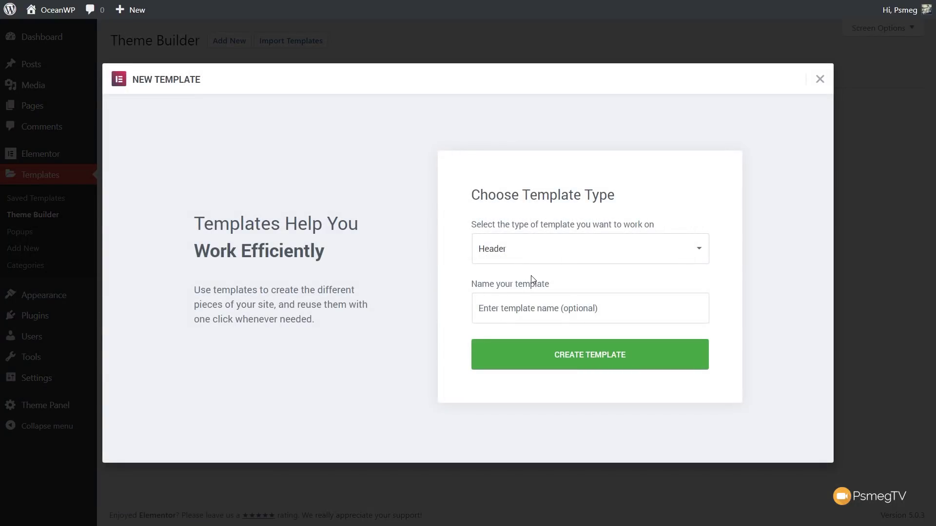
left_click(531, 309)
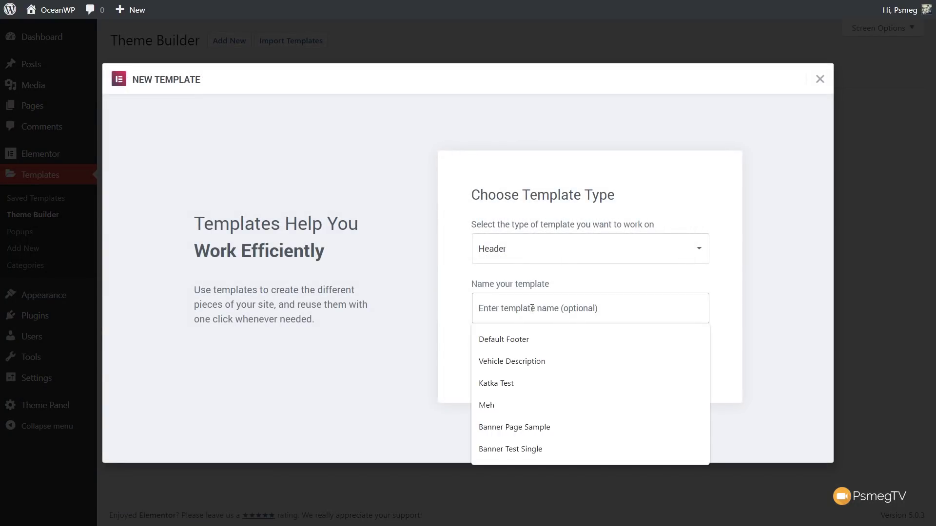
type("Jet Header")
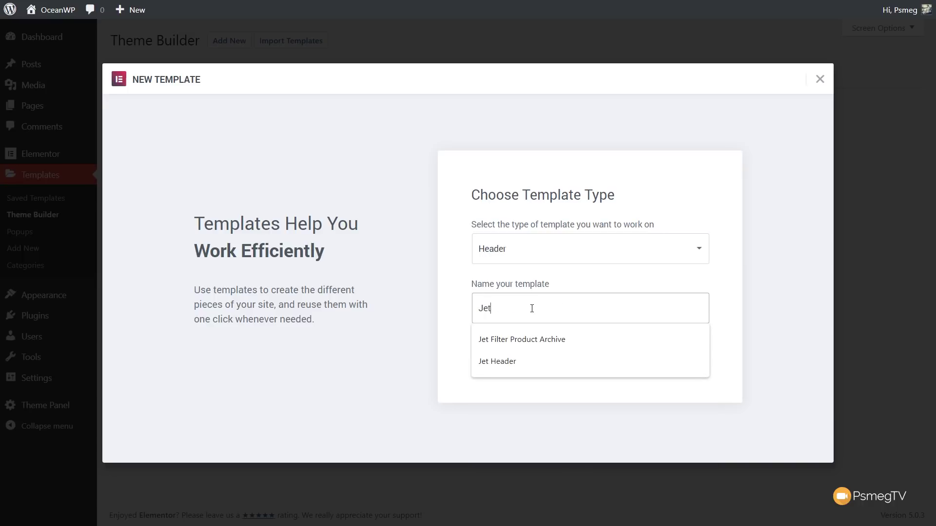
left_click(556, 340)
left_click(582, 362)
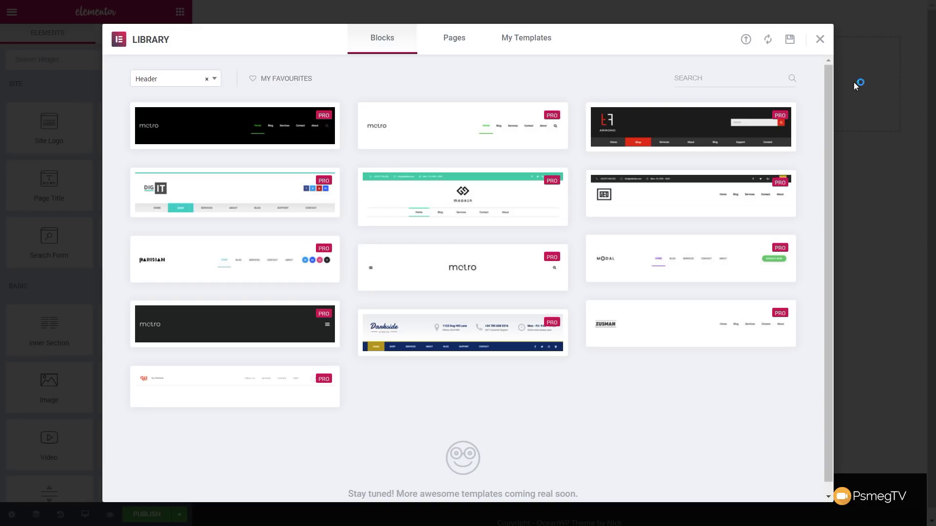
Close the header blocks library and scroll the Elements panel down to the Jet Blocks widgets.
left_click(820, 39)
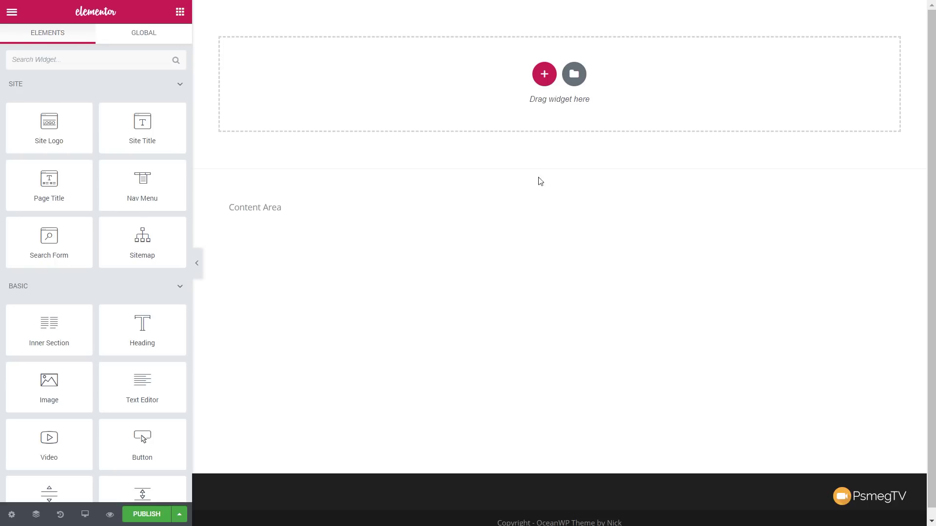
left_click_drag(283, 207, 231, 207)
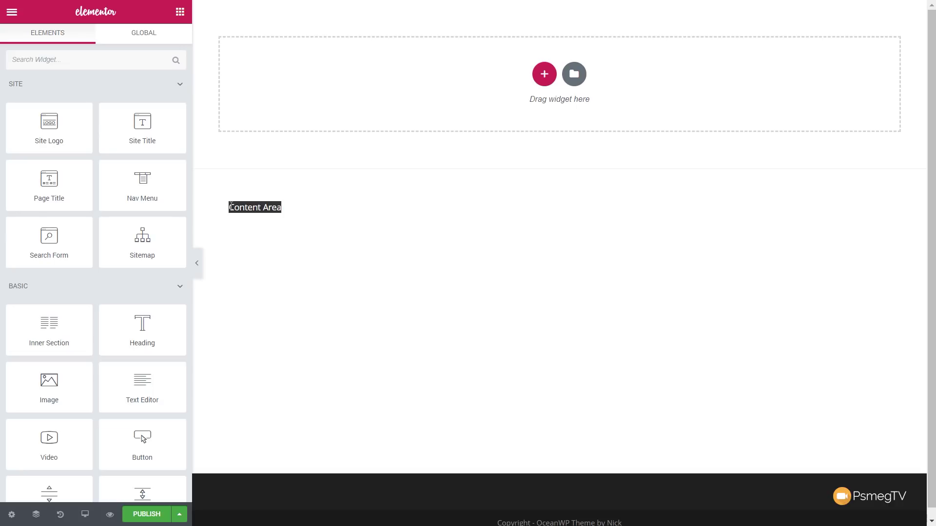
scroll(93, 194, "down", 15)
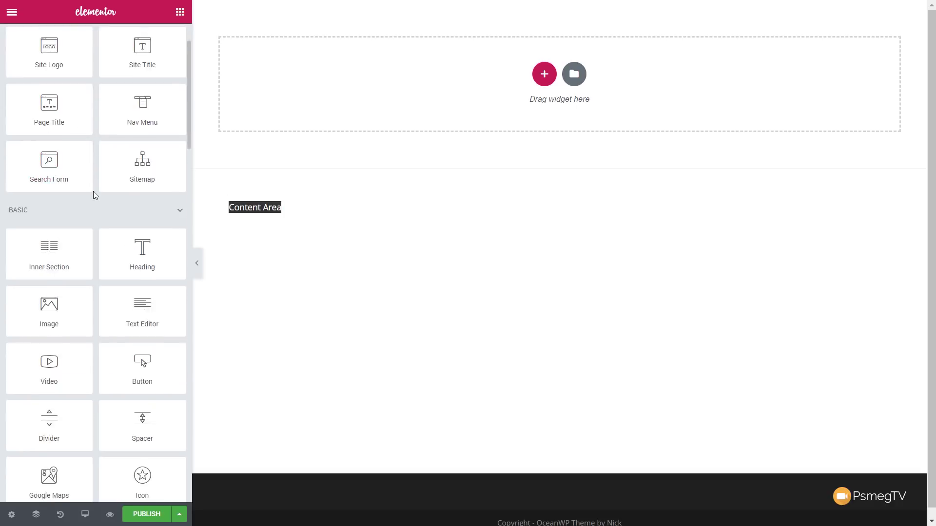
scroll(94, 195, "down", 15)
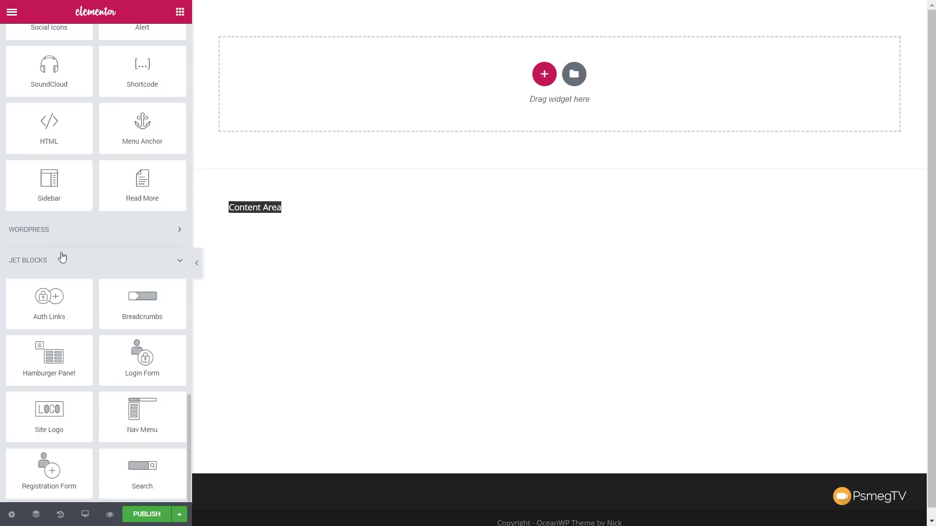
Insert a 50/50 two-column section and place the Auth Links widget in its left column.
left_click(540, 84)
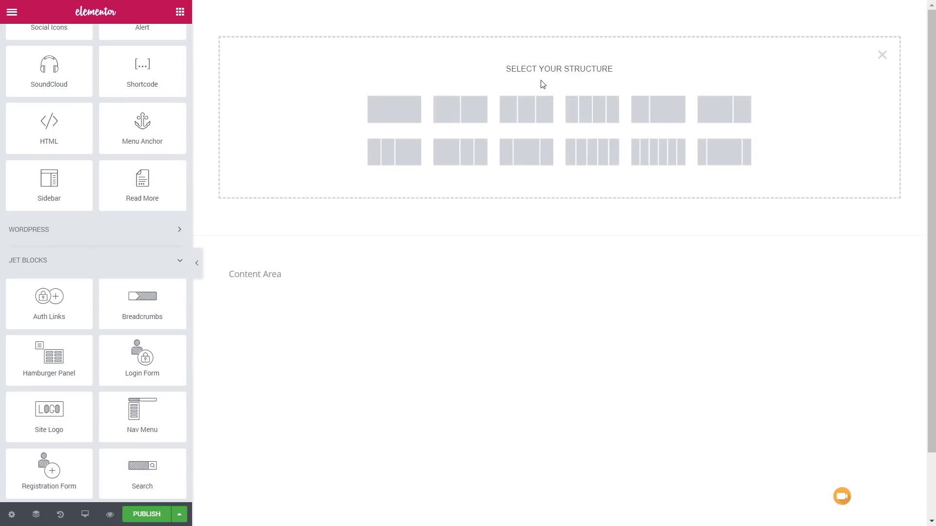
left_click(448, 113)
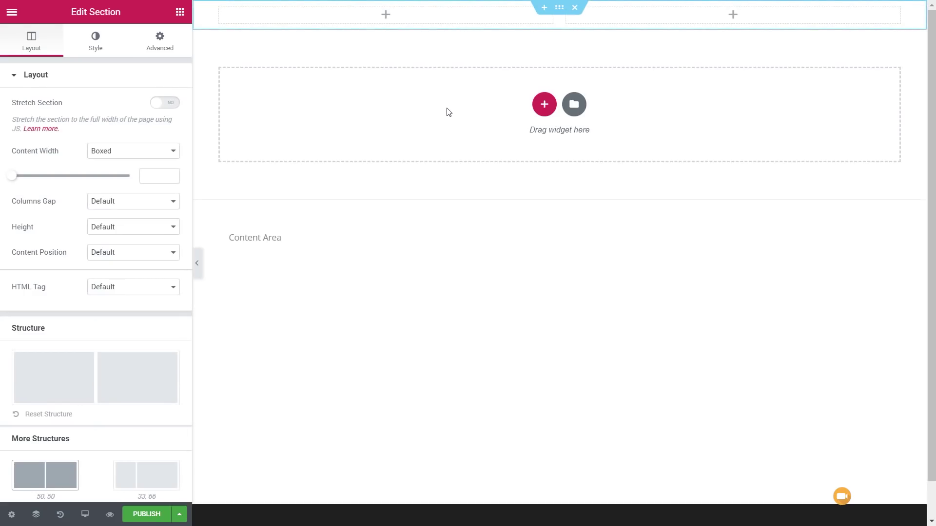
left_click(179, 12)
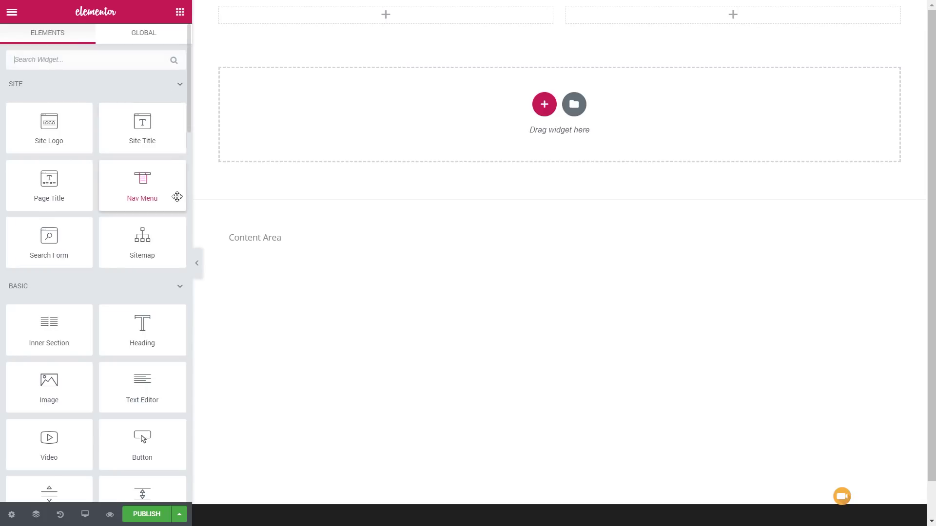
scroll(127, 349, "down", 20)
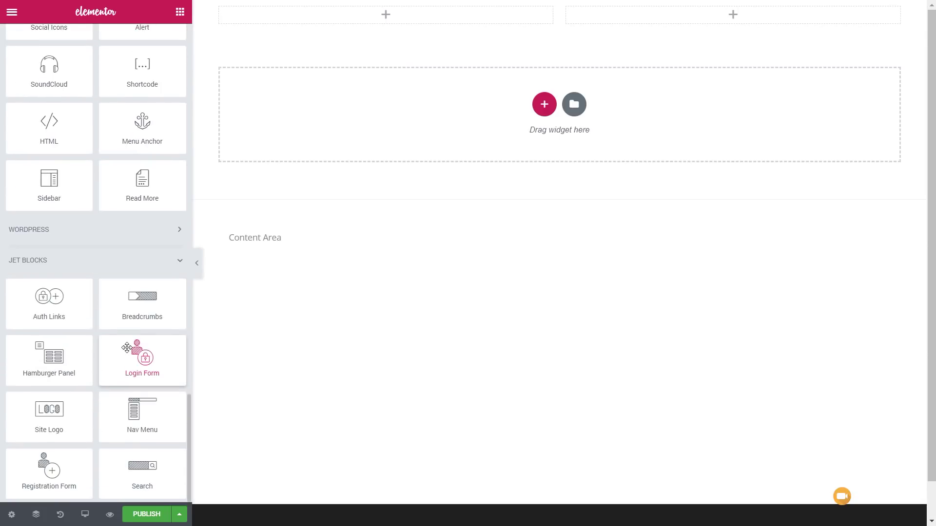
left_click_drag(61, 317, 311, 24)
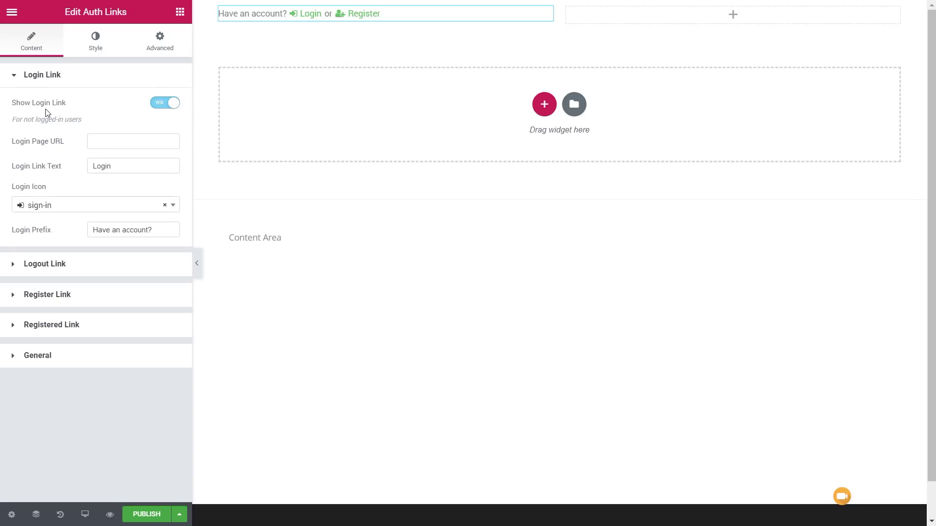
Keep Show Login Link on with the sign-in icon, then bring up the Logout Link settings.
left_click(163, 103)
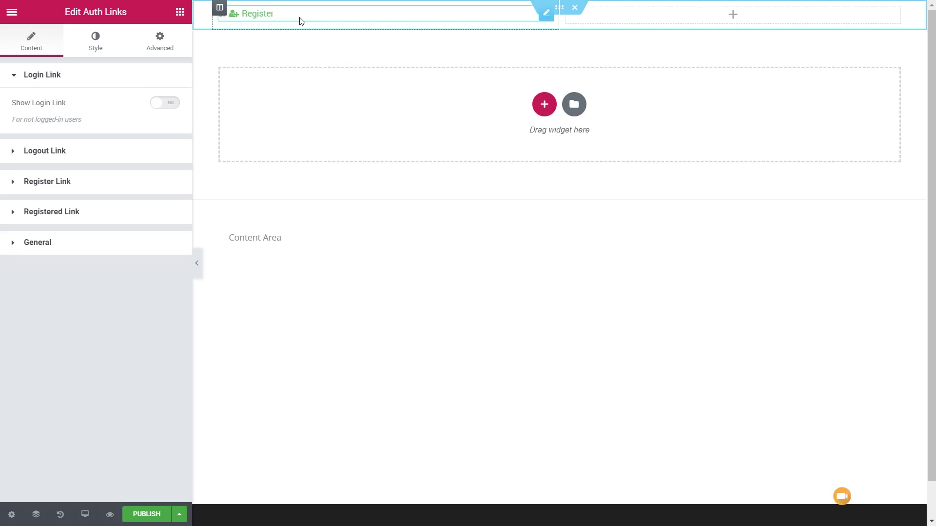
left_click(174, 104)
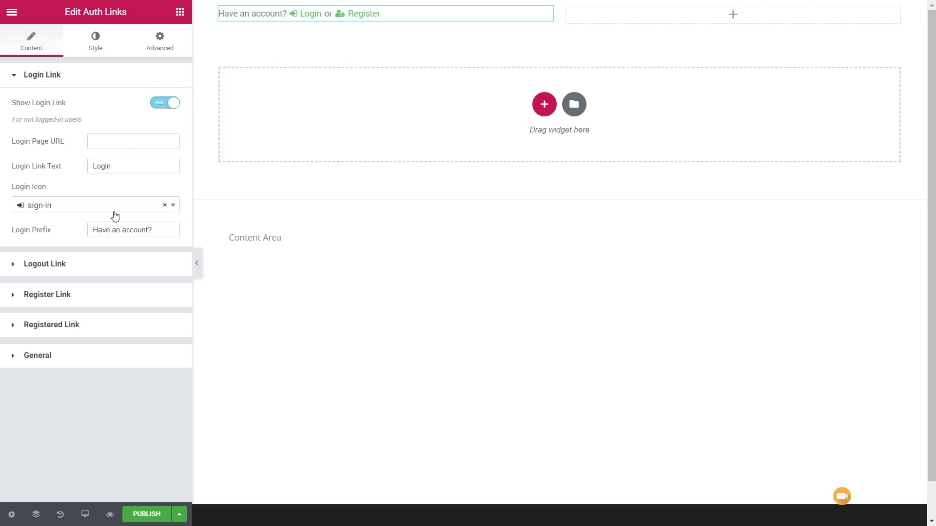
left_click(174, 209)
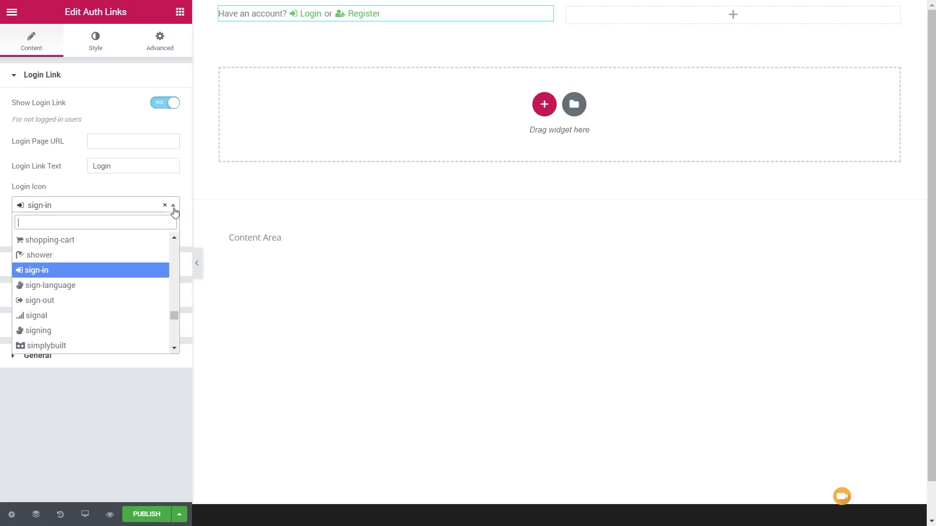
left_click(54, 425)
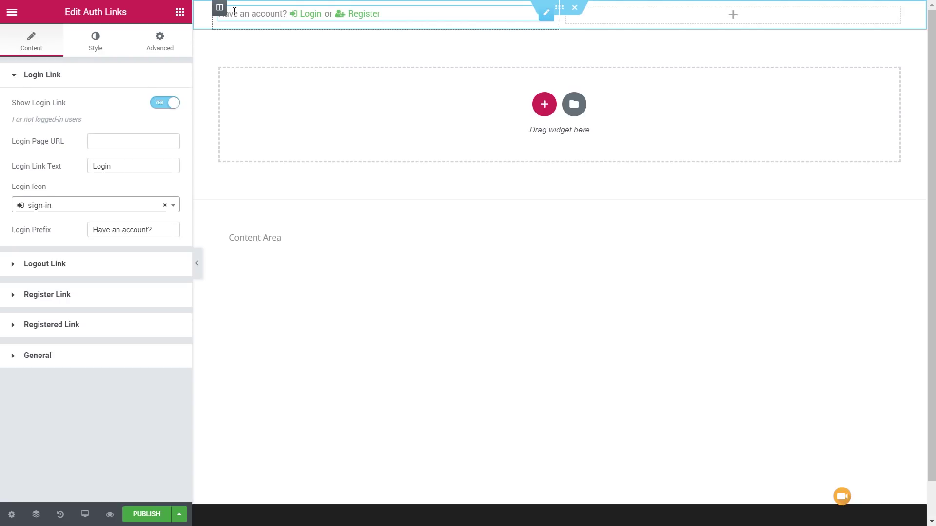
left_click(34, 264)
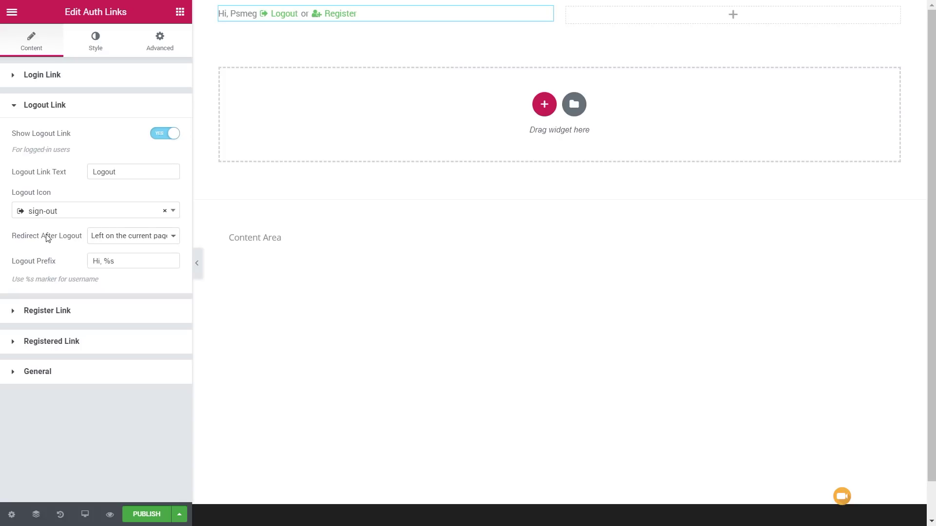
Keep logout redirecting to the current page with prefix 'Hi, %s', then show Register Link settings.
left_click(119, 237)
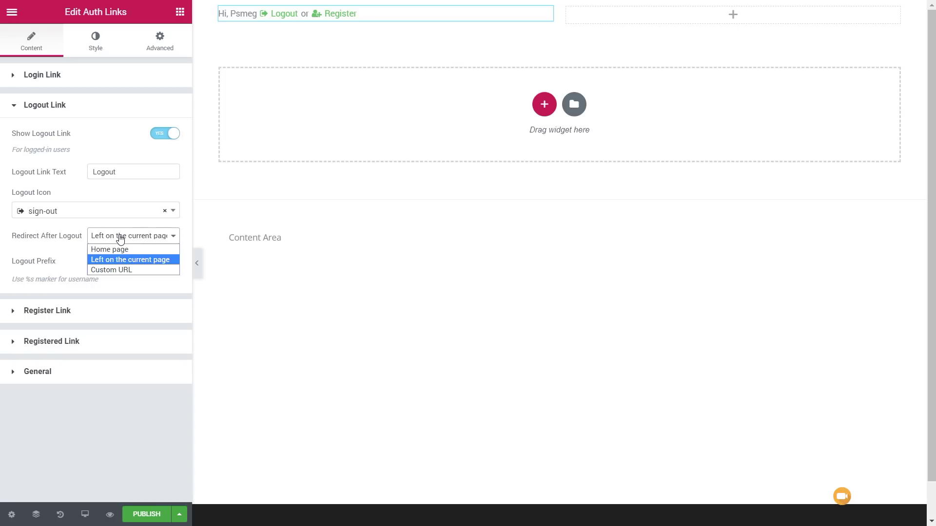
left_click(125, 308)
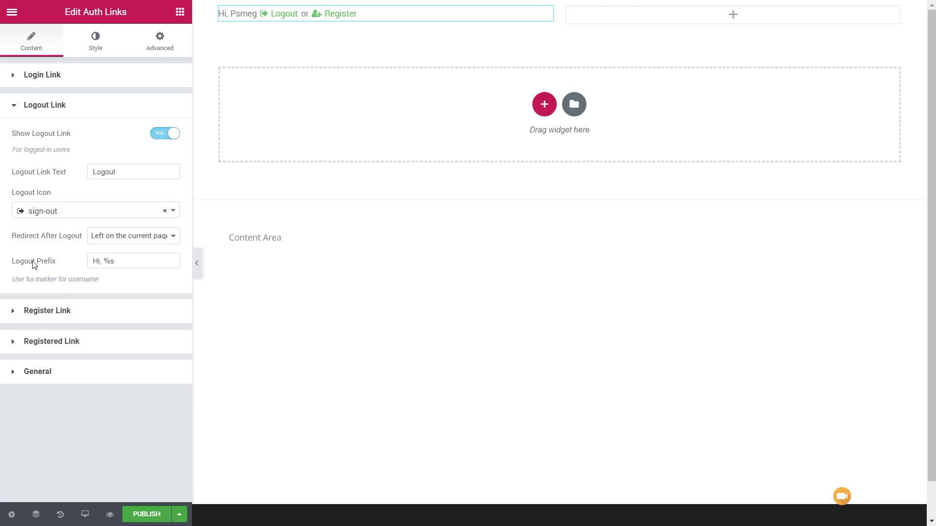
left_click_drag(103, 262, 115, 262)
left_click(80, 318)
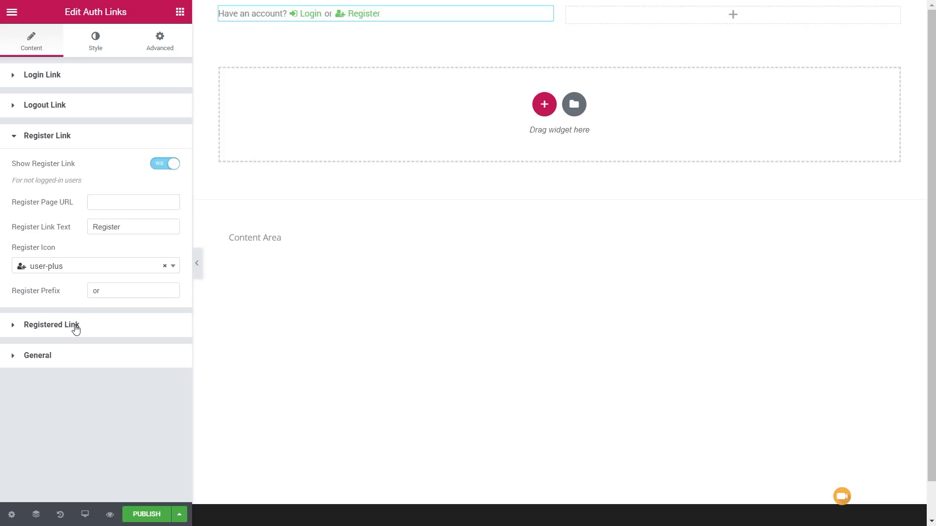
Keep the Login/Logout, Register/Registered link order and move to the widget's style settings.
left_click(75, 330)
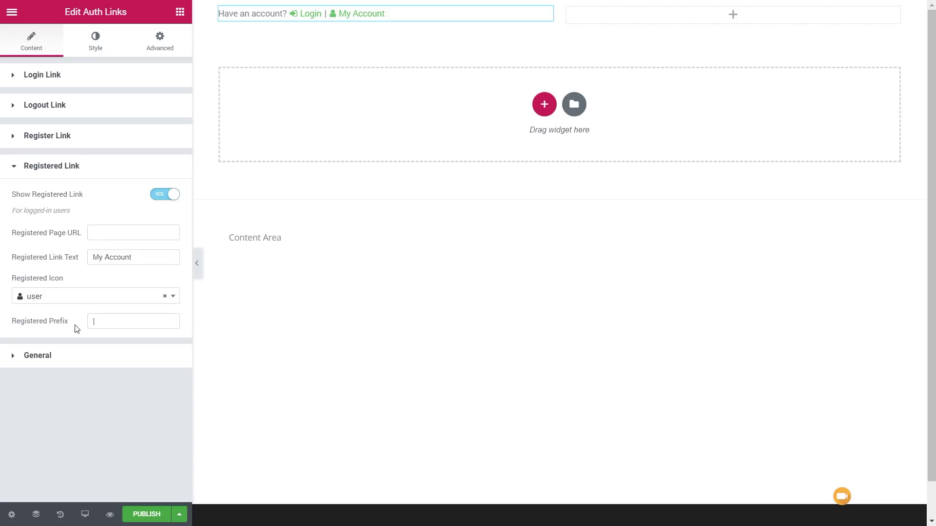
left_click(41, 363)
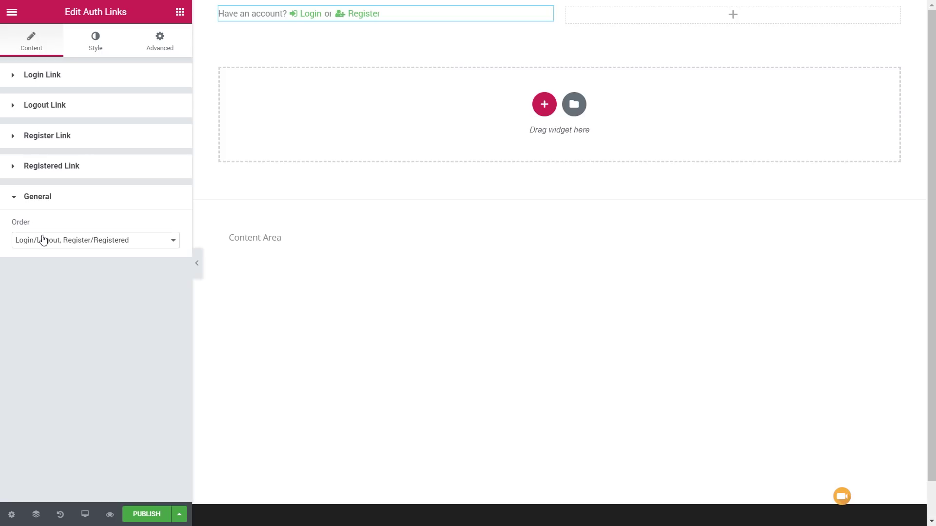
left_click(69, 241)
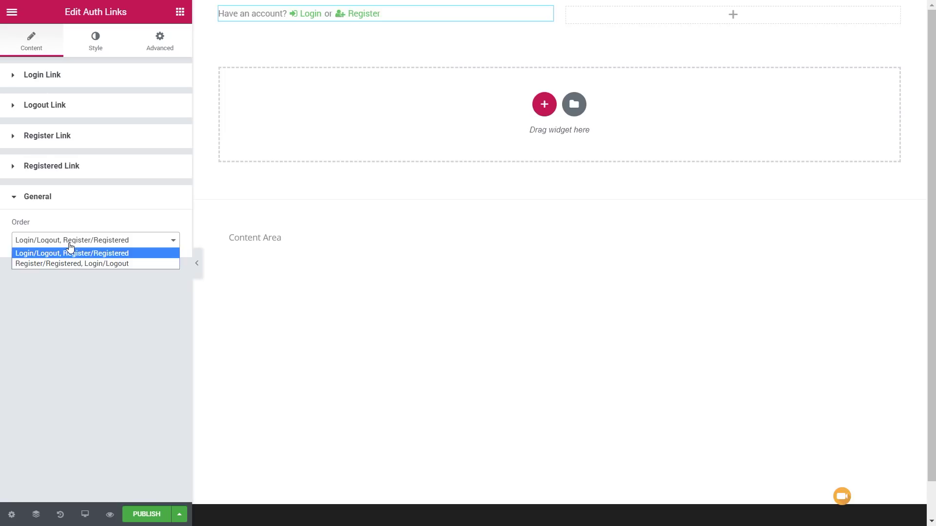
left_click(69, 252)
left_click(96, 51)
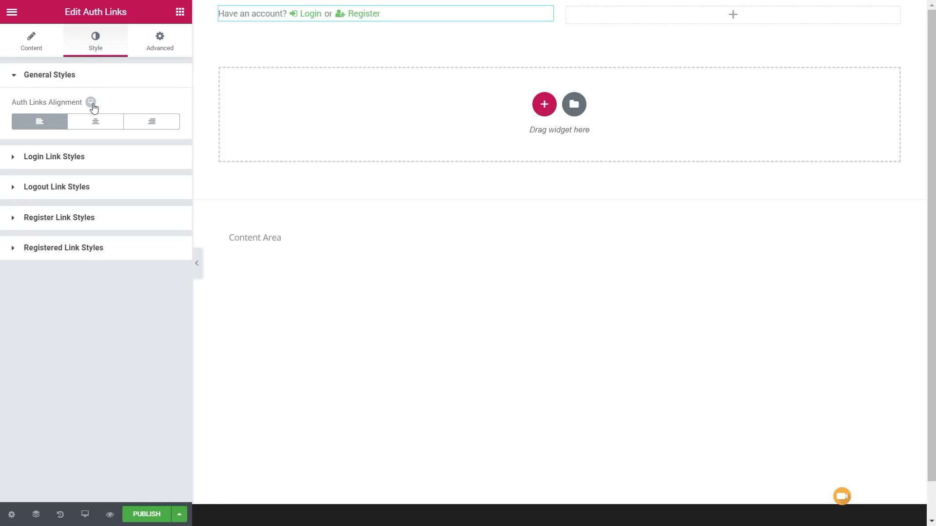
Center the auth links on mobile, checking the mobile, tablet and desktop previews.
mouse_move(93, 105)
left_click(119, 103)
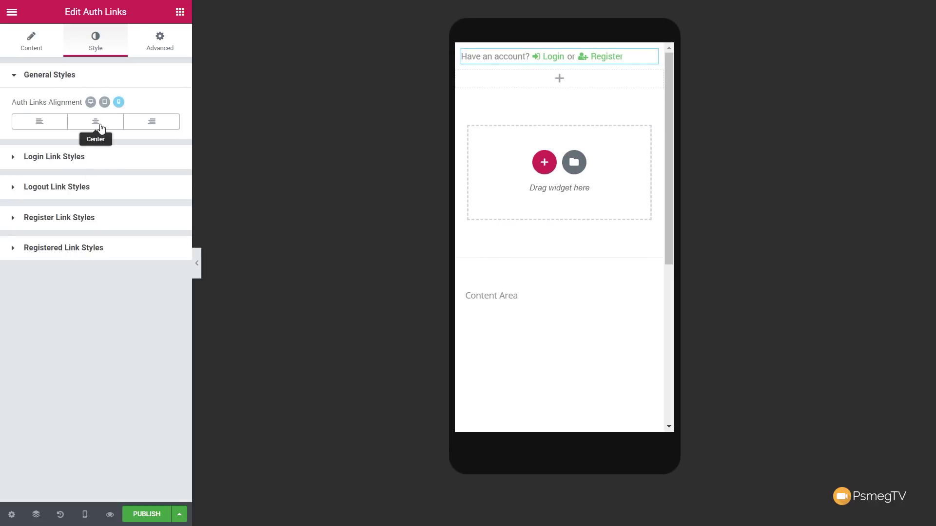
left_click(96, 122)
left_click(104, 102)
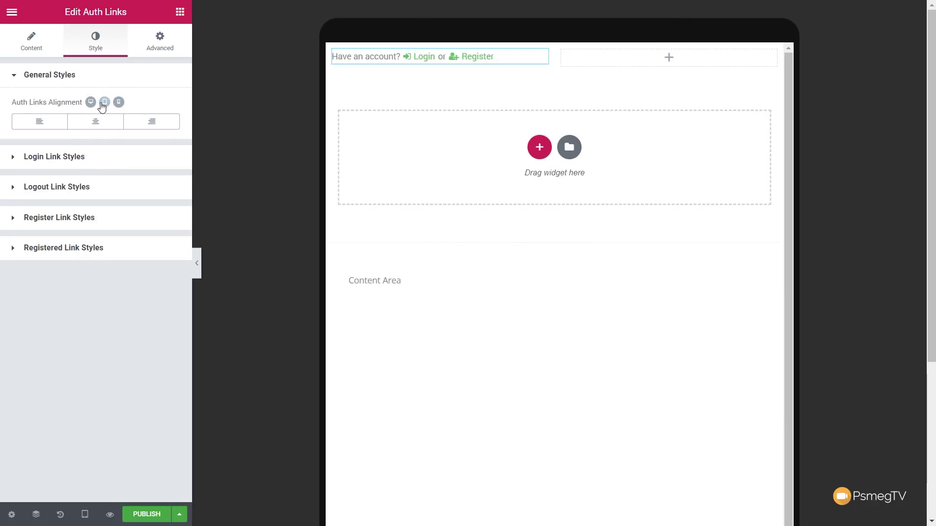
left_click(91, 103)
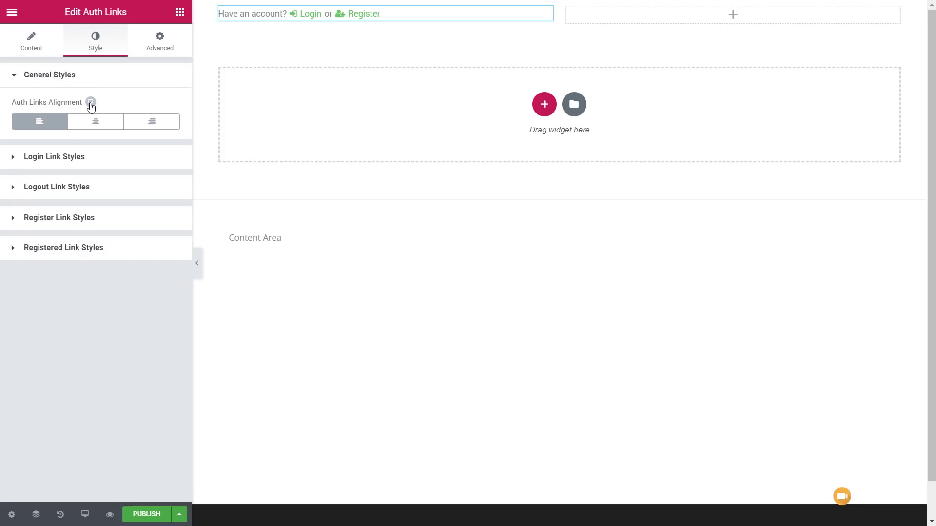
Expand Login Link Styles and look through its typography, colour and spacing controls.
left_click(77, 156)
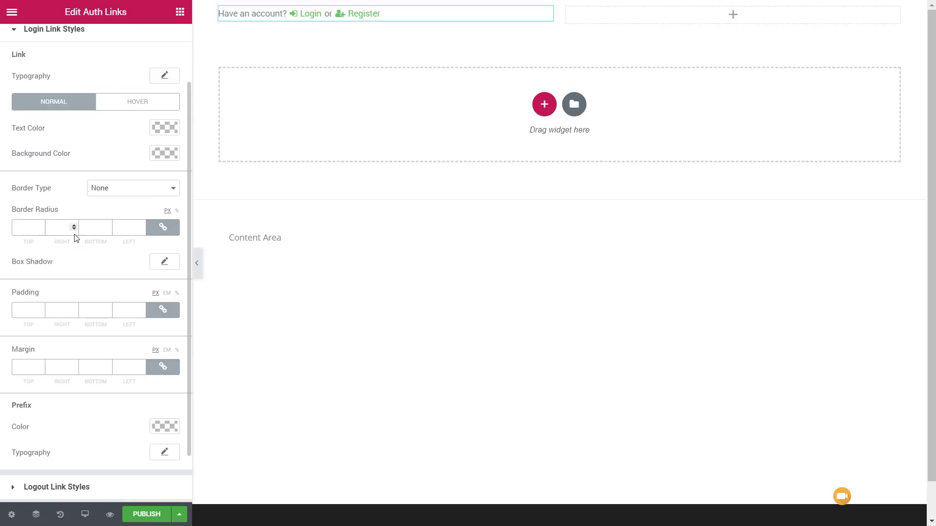
scroll(75, 238, "down", 3)
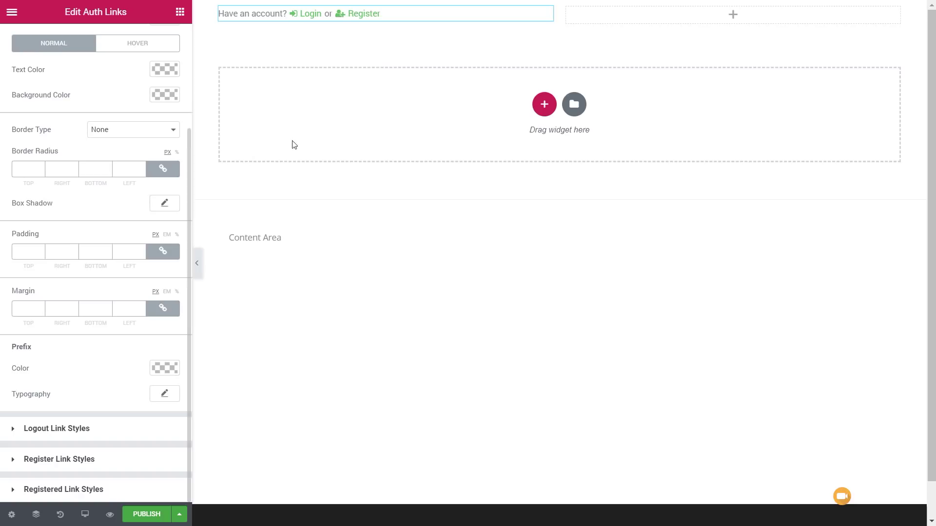
mouse_move(549, 23)
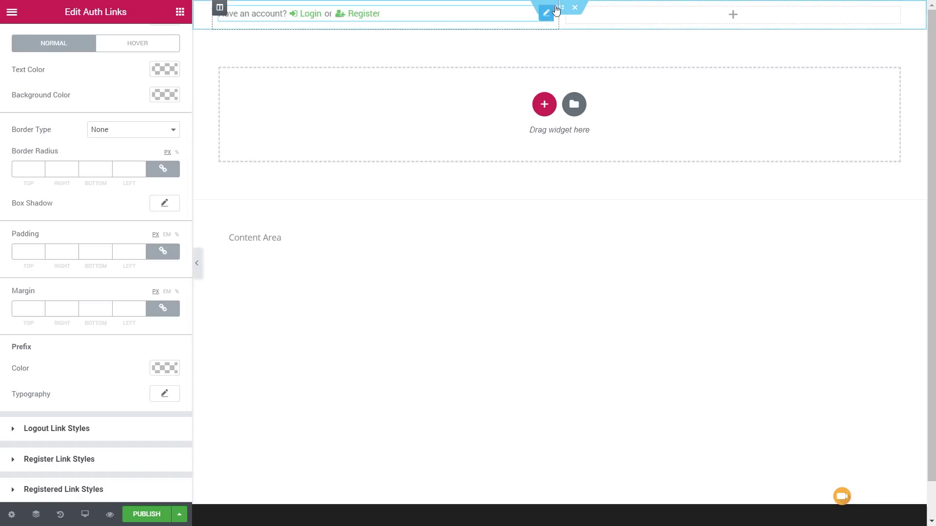
Give the header section a classic dark navy #143142 background colour.
left_click(560, 8)
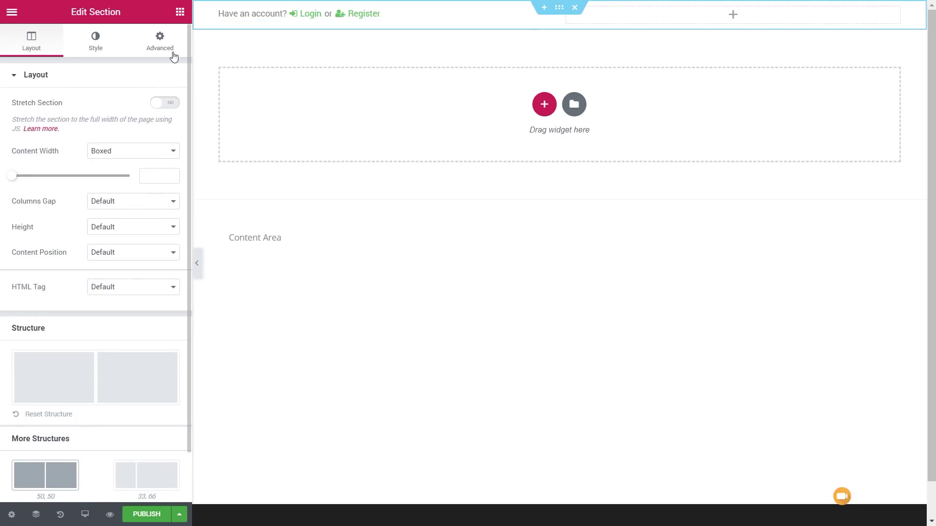
left_click(95, 39)
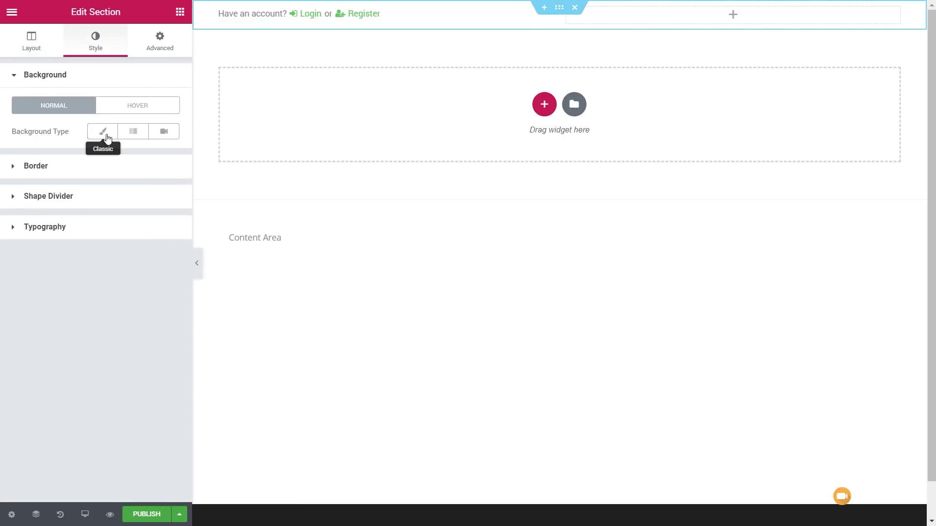
left_click(103, 132)
left_click(164, 156)
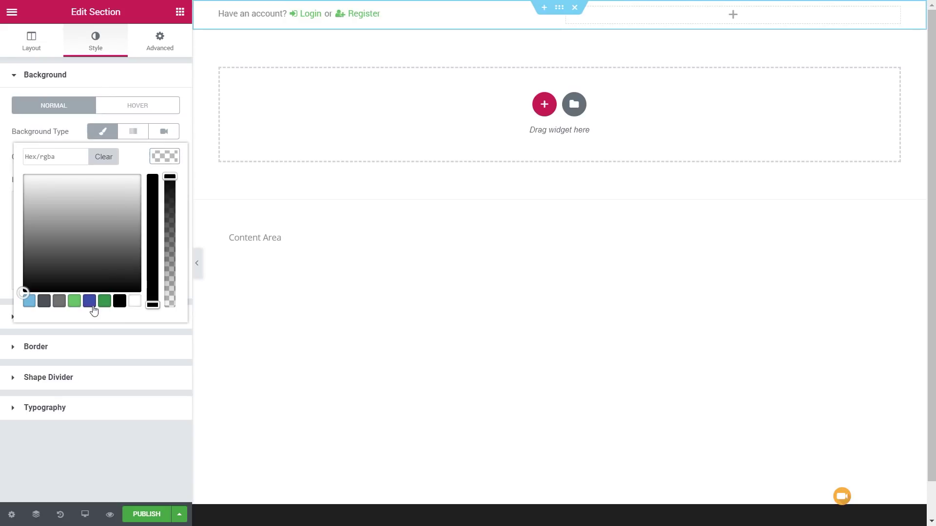
left_click(38, 301)
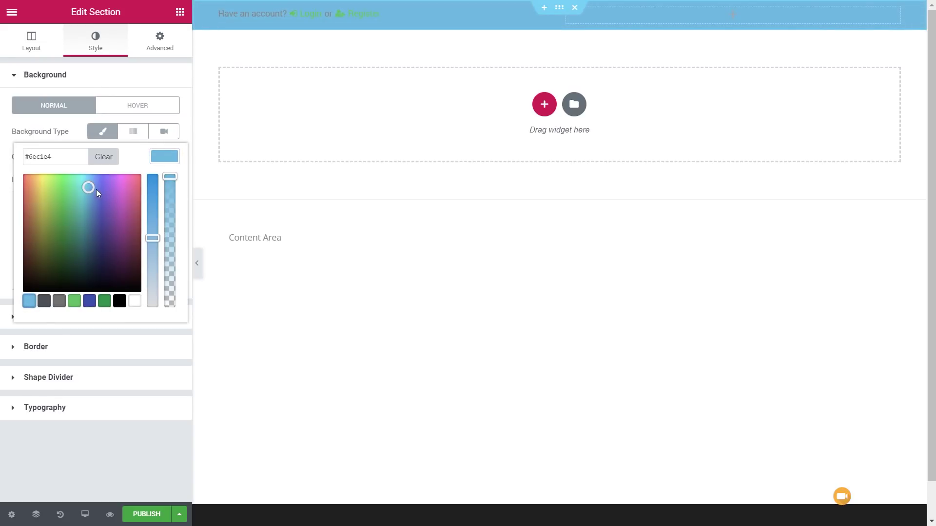
left_click_drag(89, 188, 92, 262)
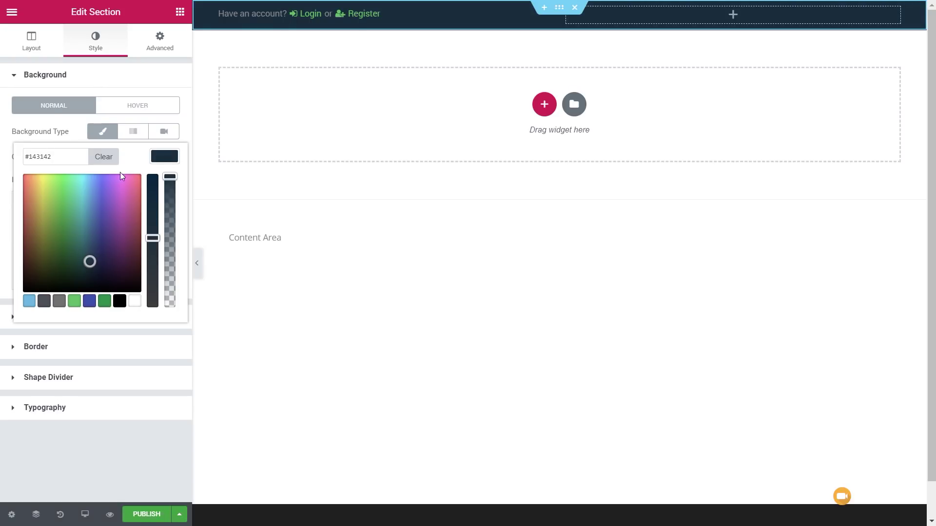
left_click(164, 156)
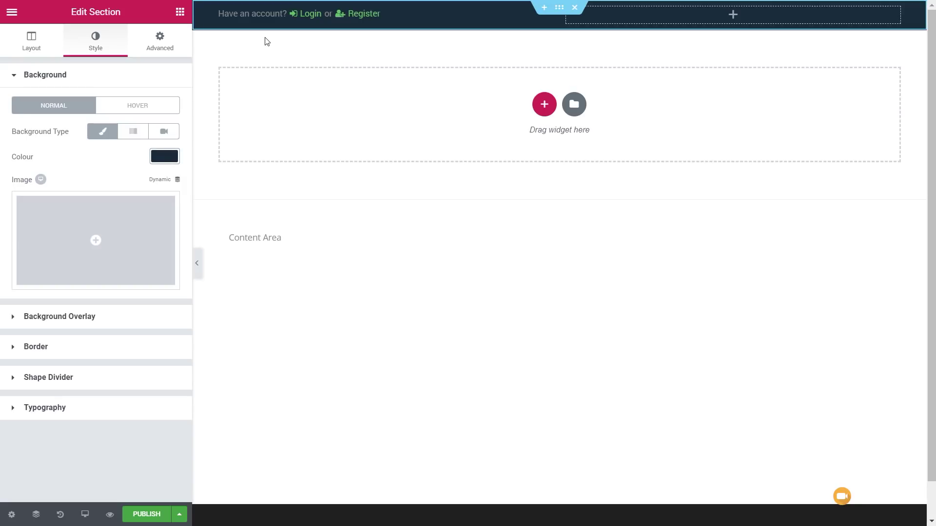
Set the Auth Links login link's hover text colour to white #ffffff.
mouse_move(479, 20)
left_click(546, 14)
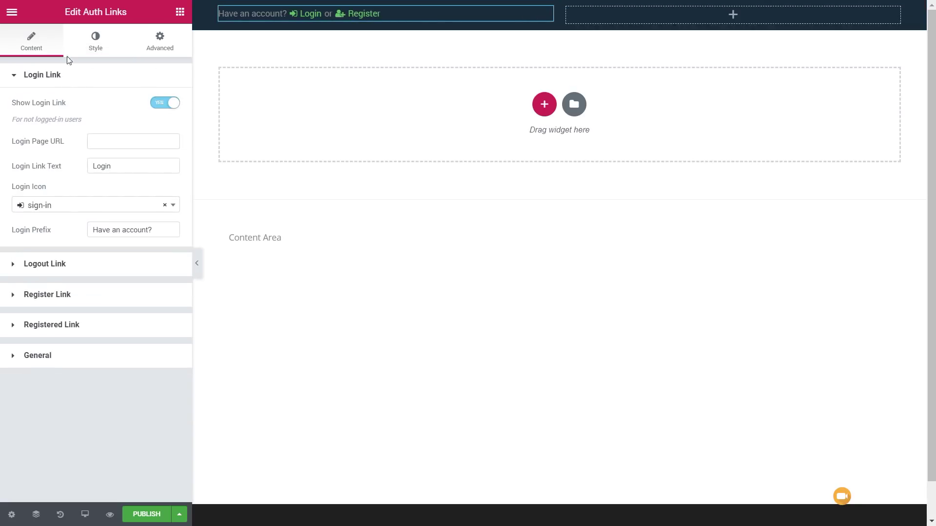
left_click(92, 44)
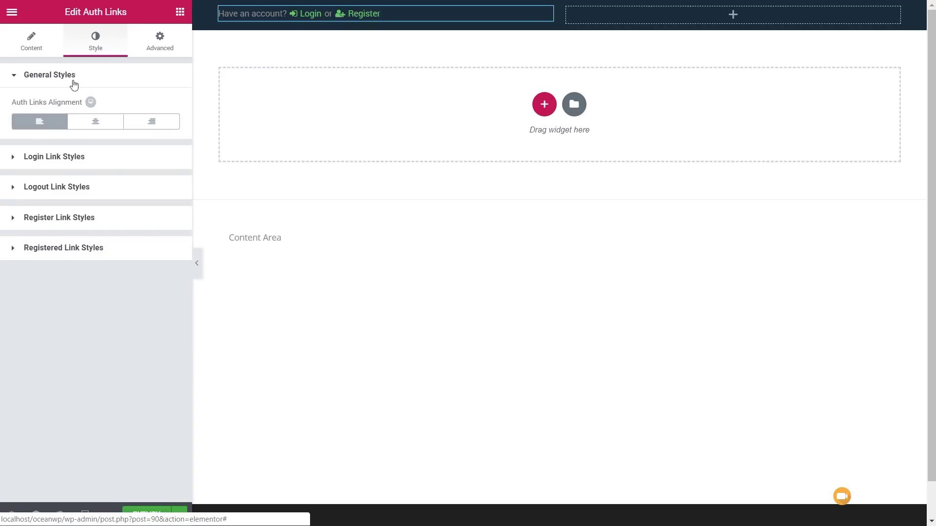
left_click(70, 158)
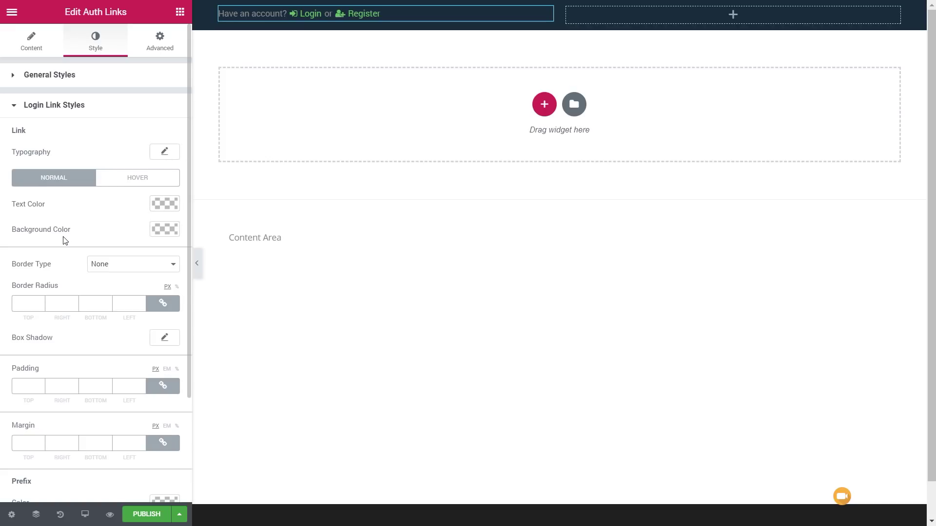
left_click(165, 204)
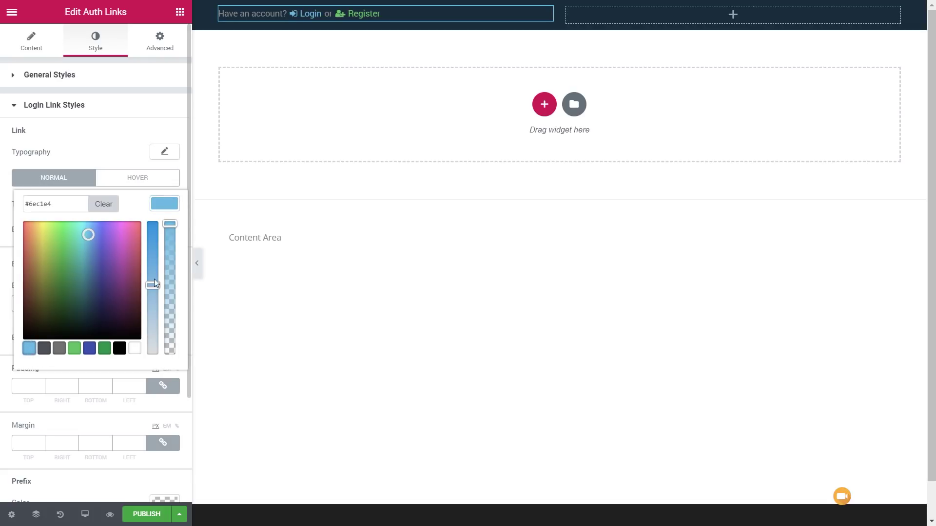
left_click(163, 203)
left_click(153, 183)
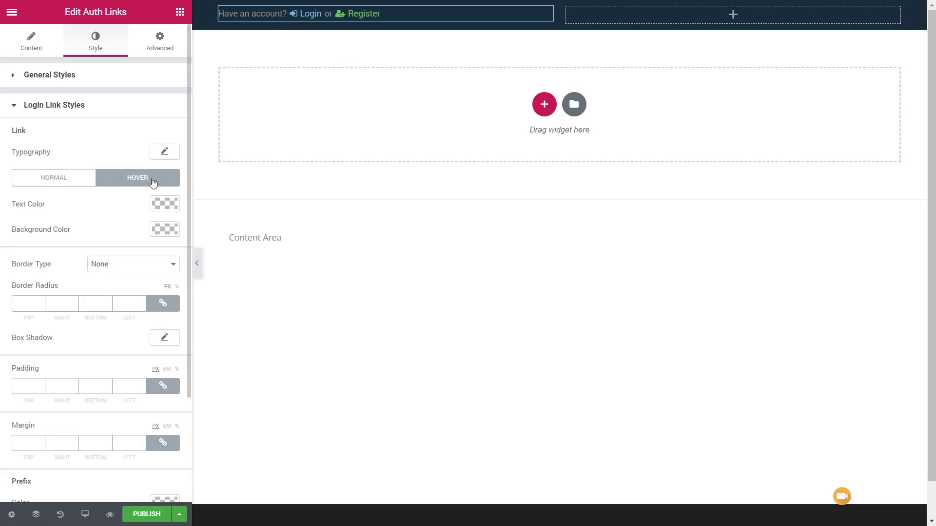
left_click(163, 204)
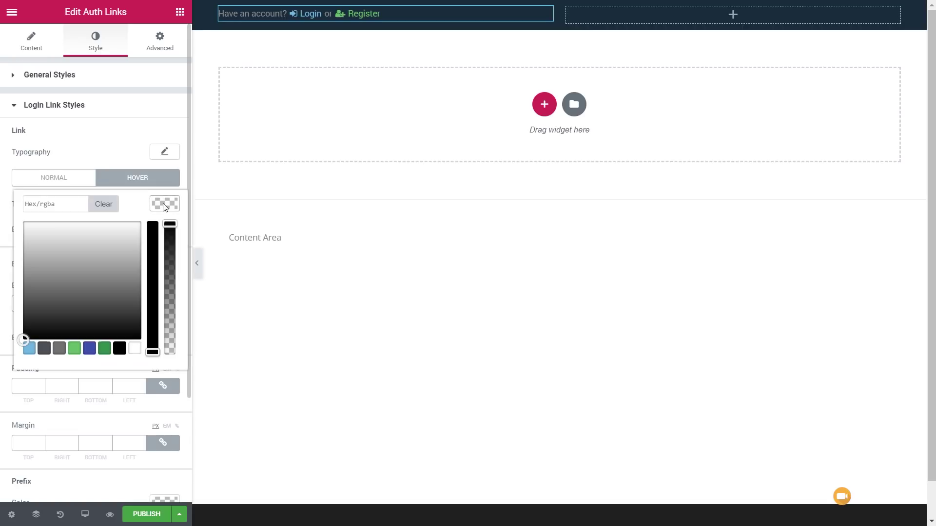
left_click(134, 348)
Colour the 'Have an account?' prefix text white #ffffff.
left_click(164, 153)
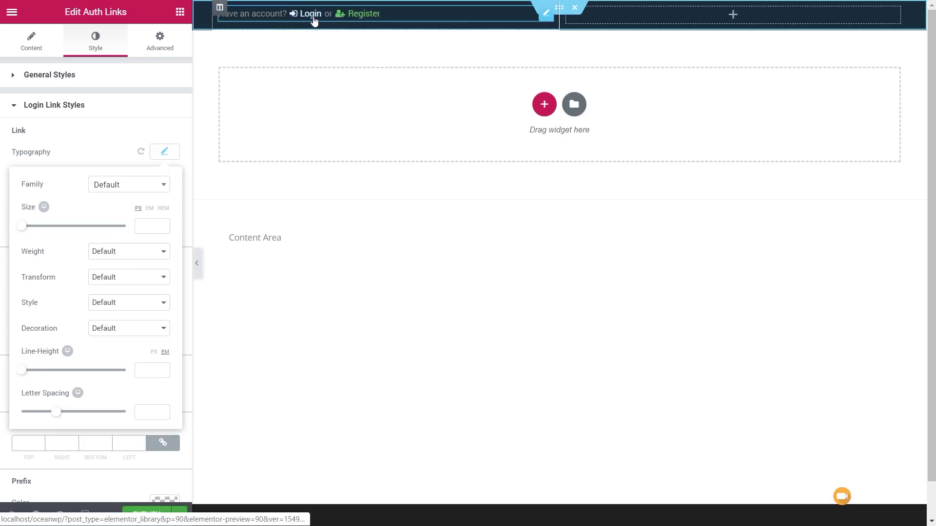
left_click(164, 152)
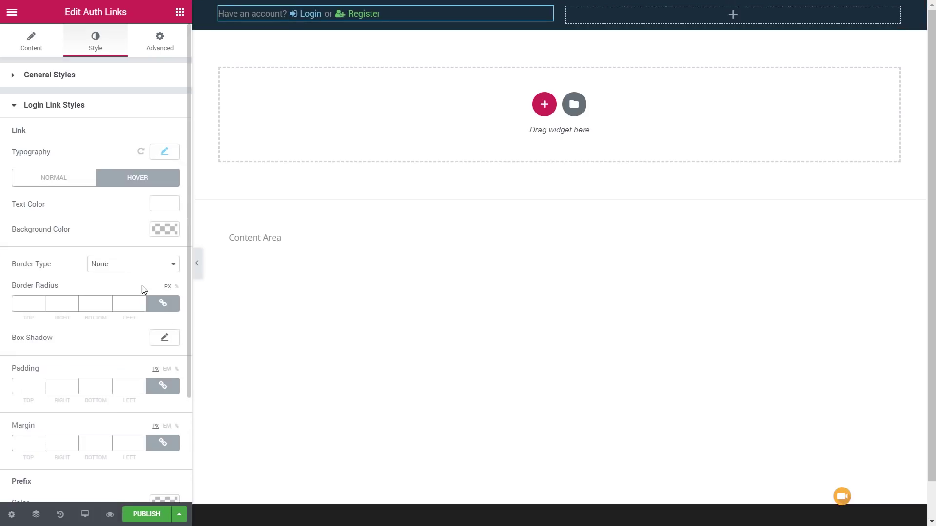
scroll(121, 385, "down", 3)
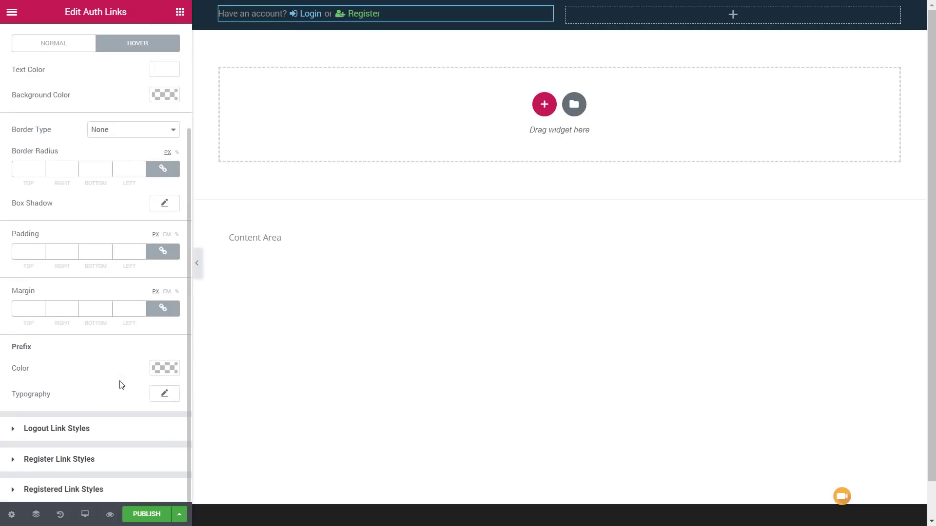
left_click(165, 370)
scroll(128, 426, "down", 1)
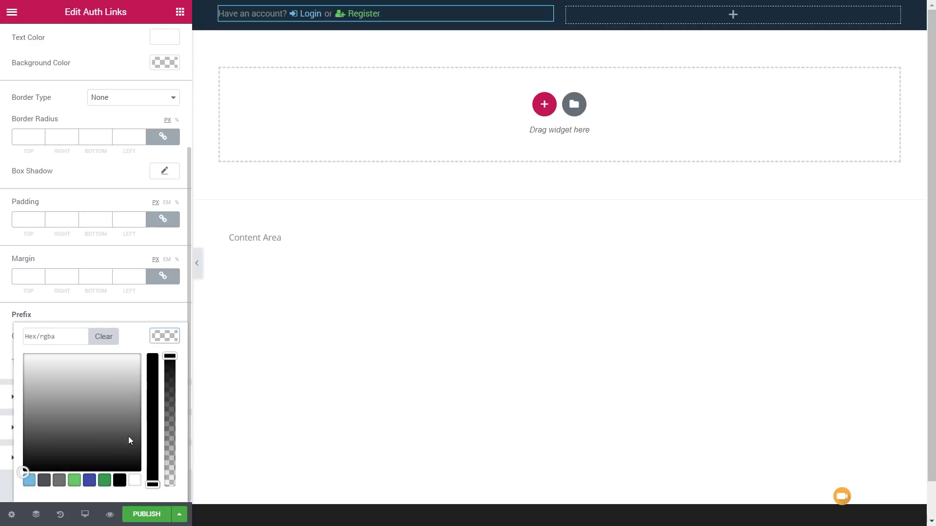
left_click(134, 480)
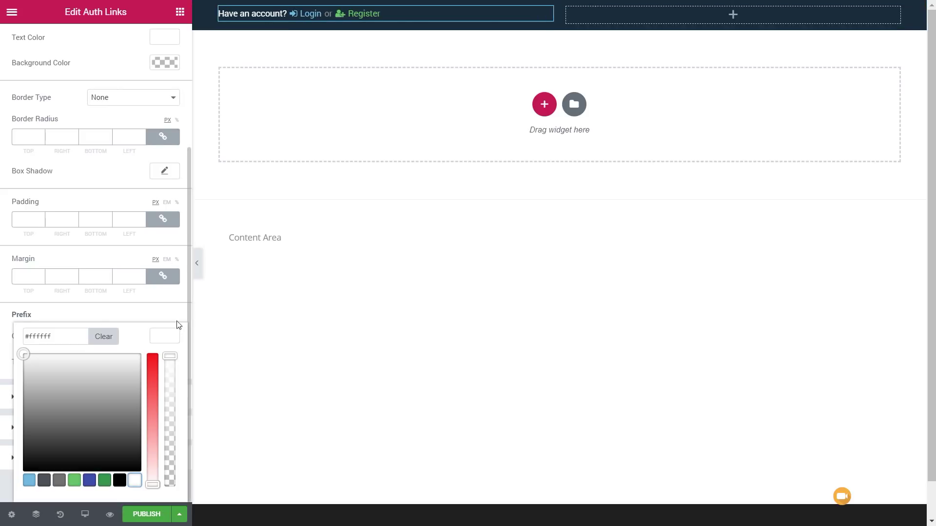
left_click(175, 338)
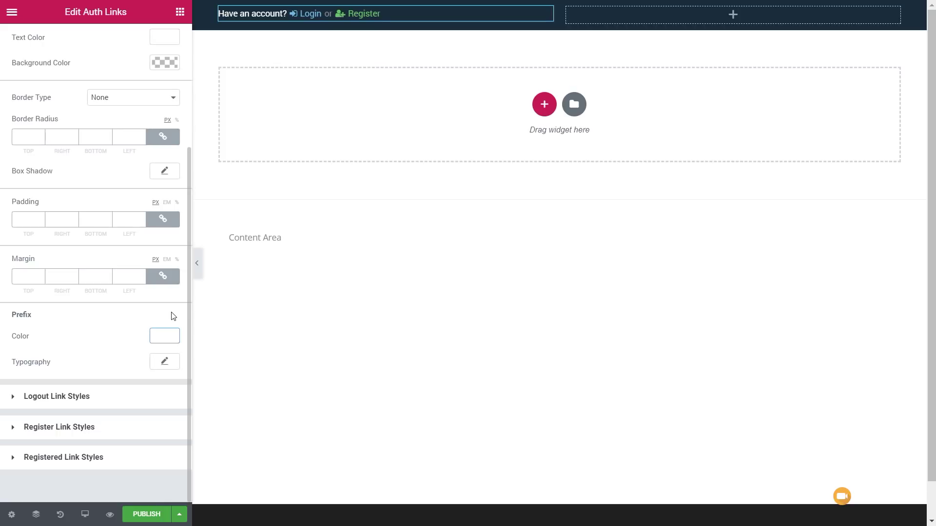
left_click(462, 172)
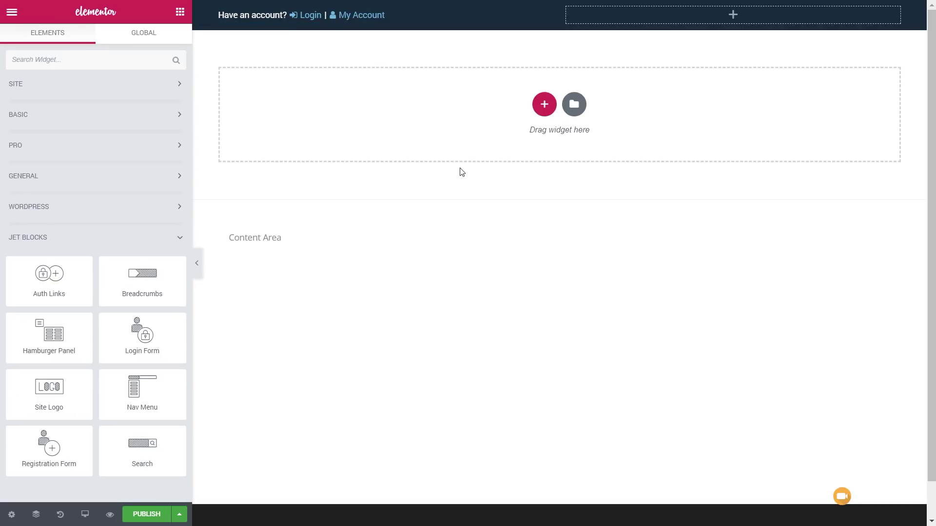
Add a Search widget to the right header column, keeping its submit button enabled.
left_click_drag(138, 444, 724, 16)
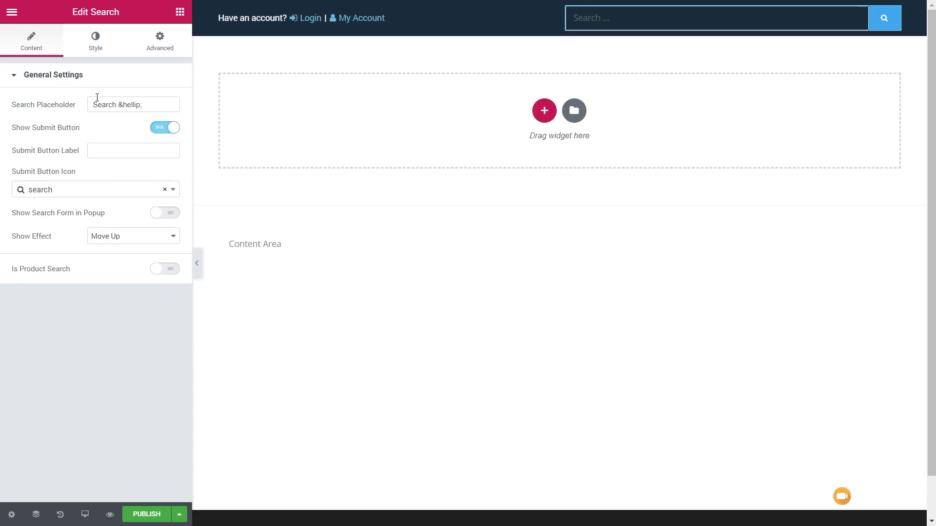
left_click(154, 127)
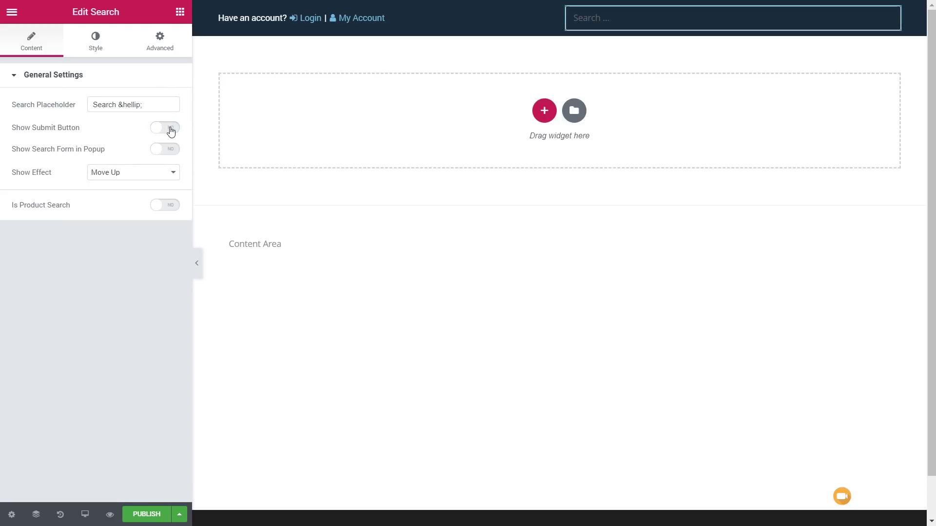
left_click(171, 129)
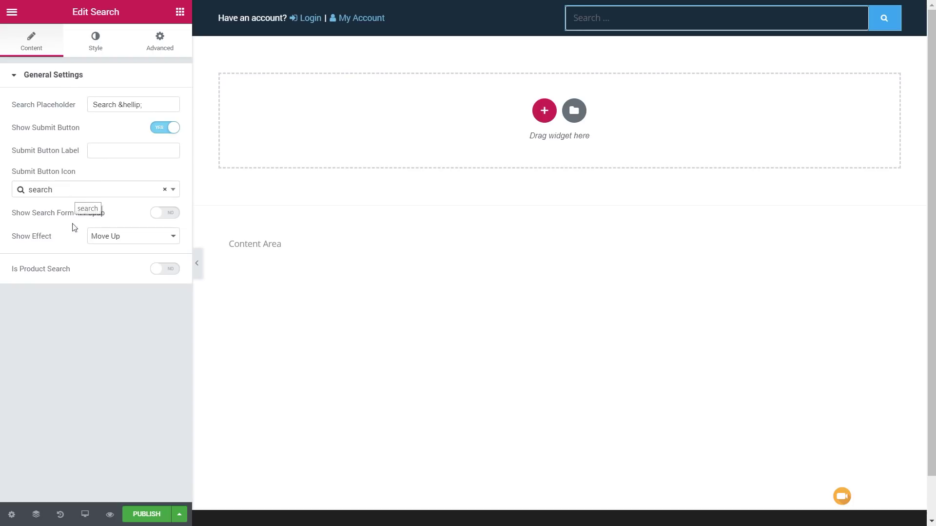
Keep the search as a full bar with Move Up effect and product search off.
left_click(175, 215)
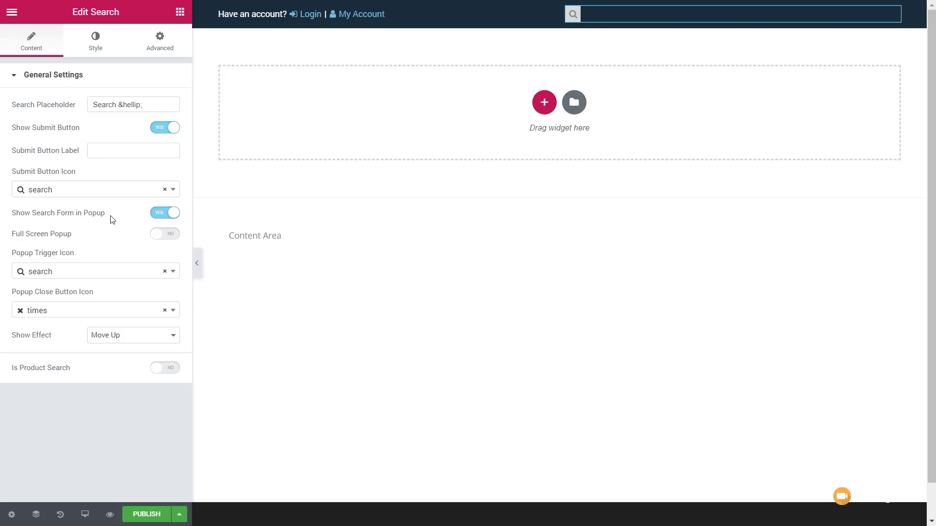
left_click(161, 215)
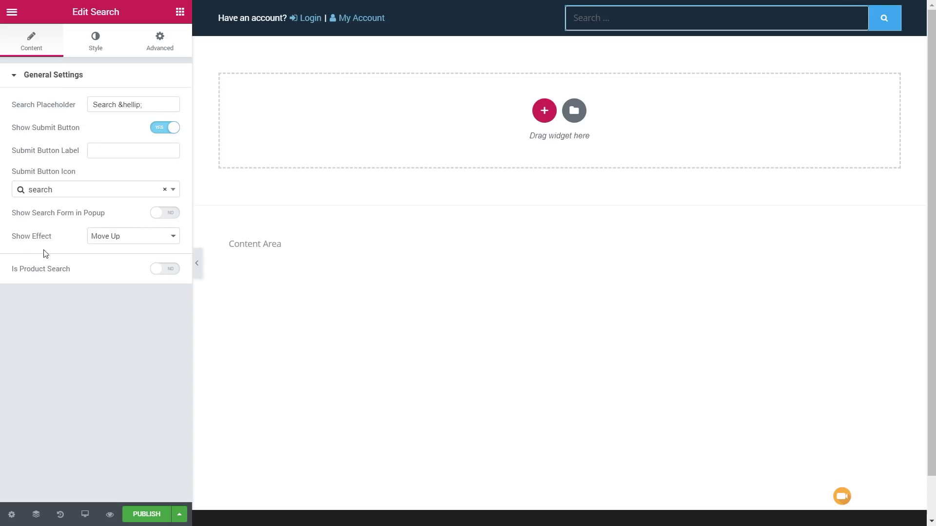
left_click(126, 242)
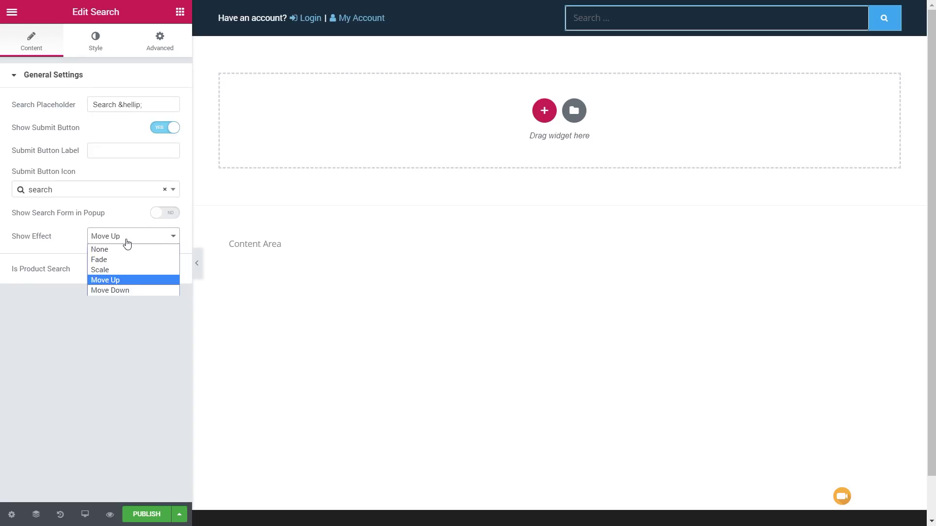
left_click(100, 355)
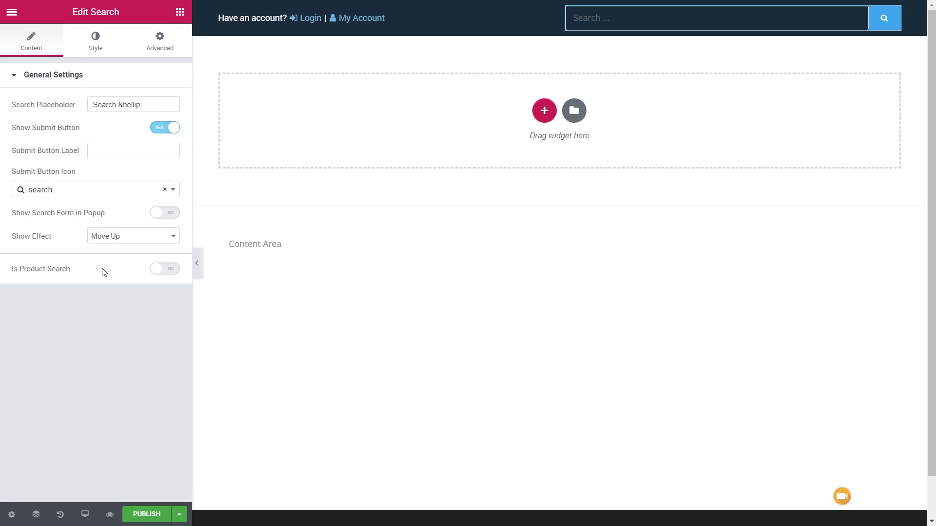
left_click(170, 274)
left_click(170, 271)
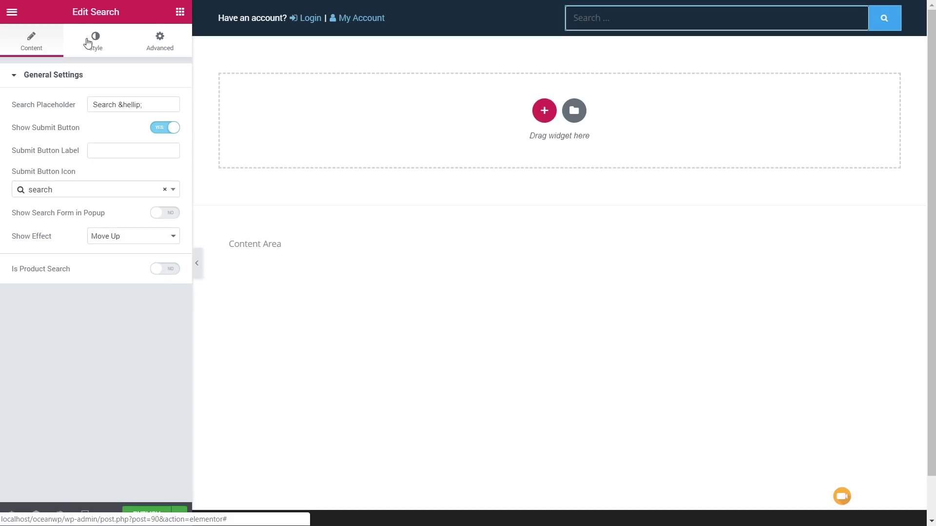
left_click(99, 49)
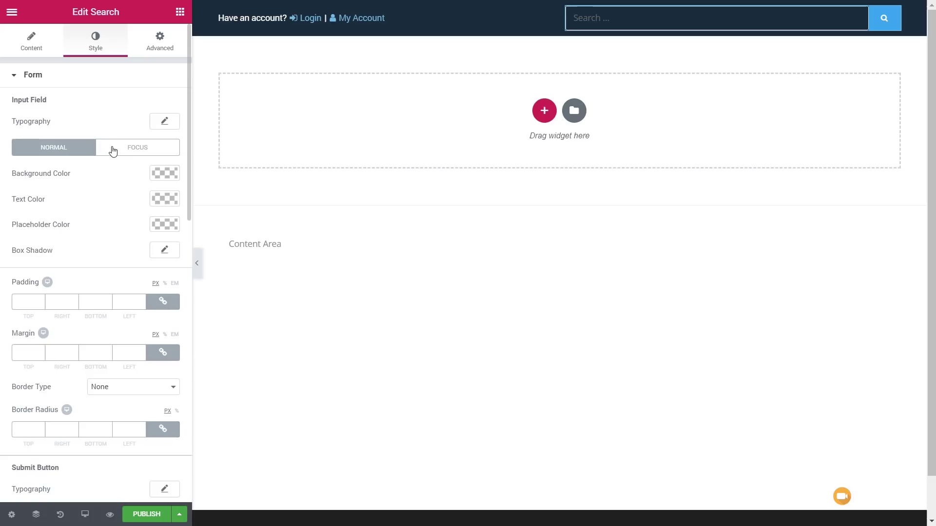
scroll(113, 184, "down", 3)
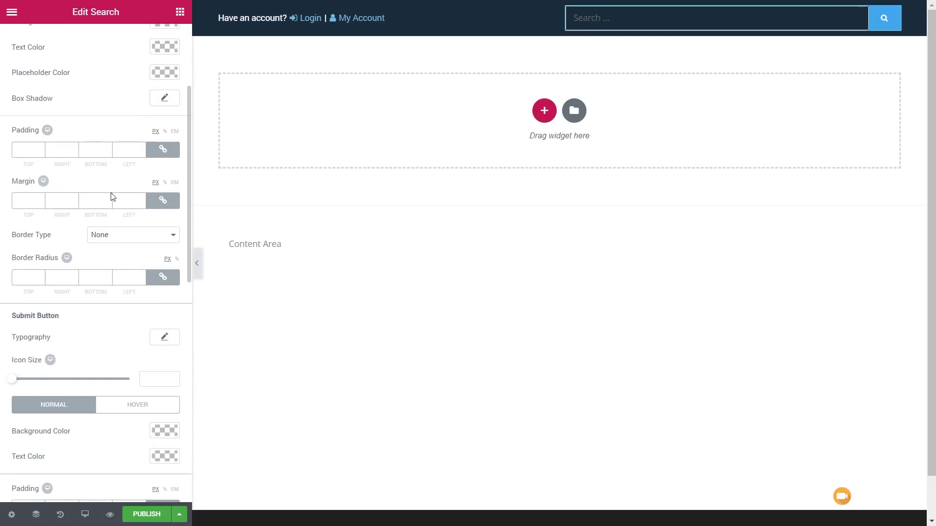
scroll(112, 196, "down", 8)
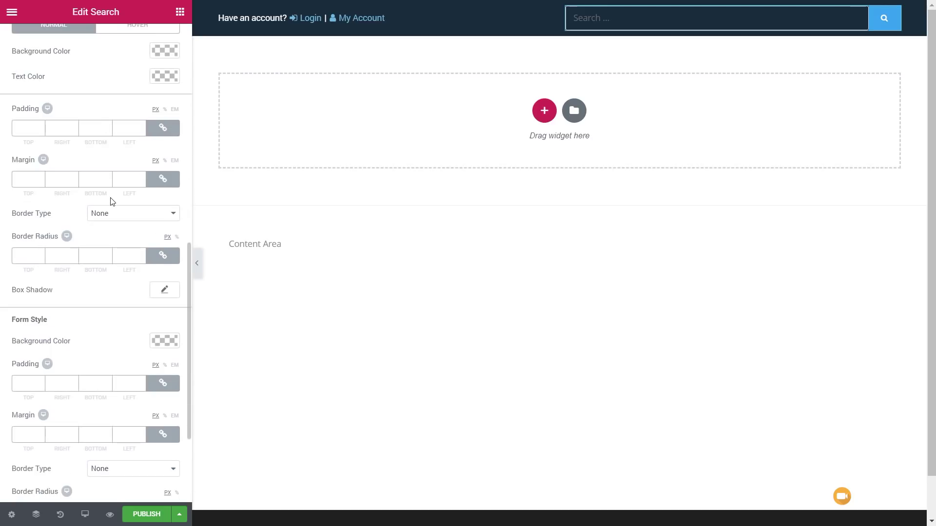
scroll(112, 202, "down", 3)
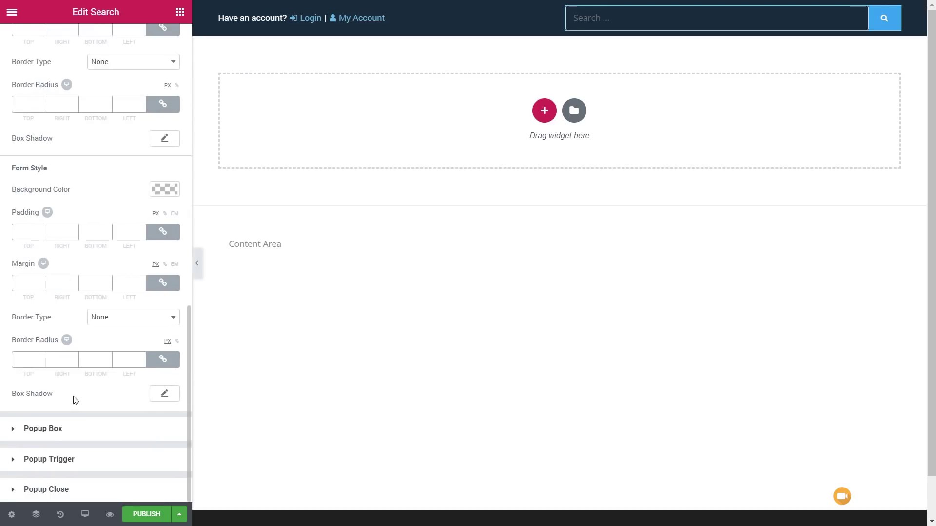
left_click(68, 435)
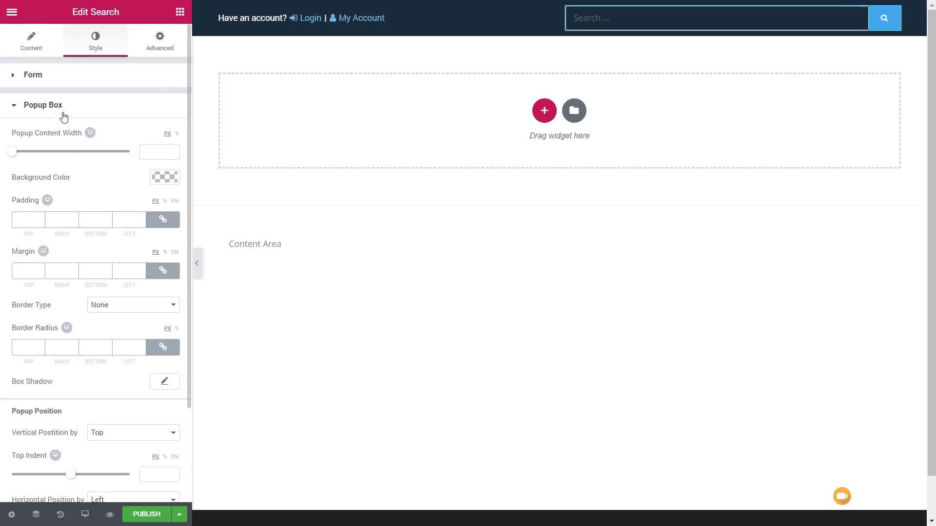
left_click(48, 105)
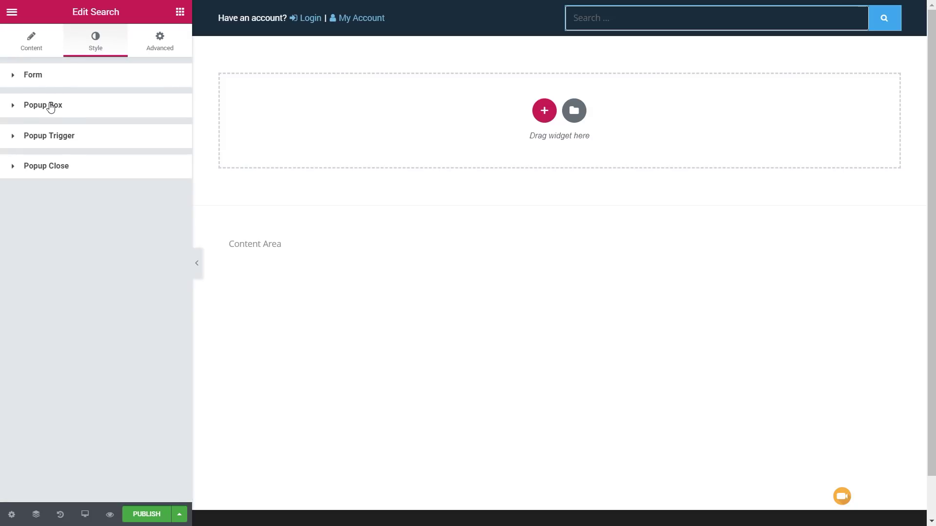
left_click(61, 137)
left_click(60, 142)
left_click(61, 166)
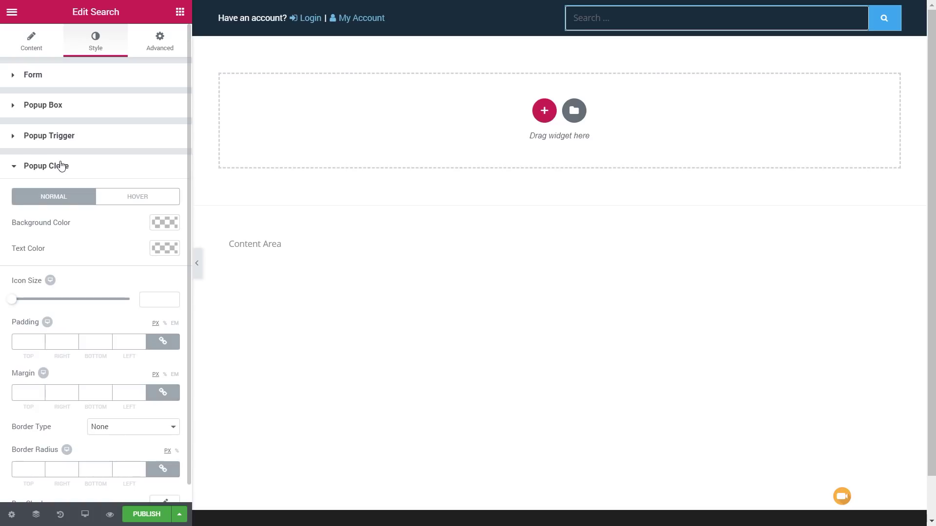
left_click(61, 167)
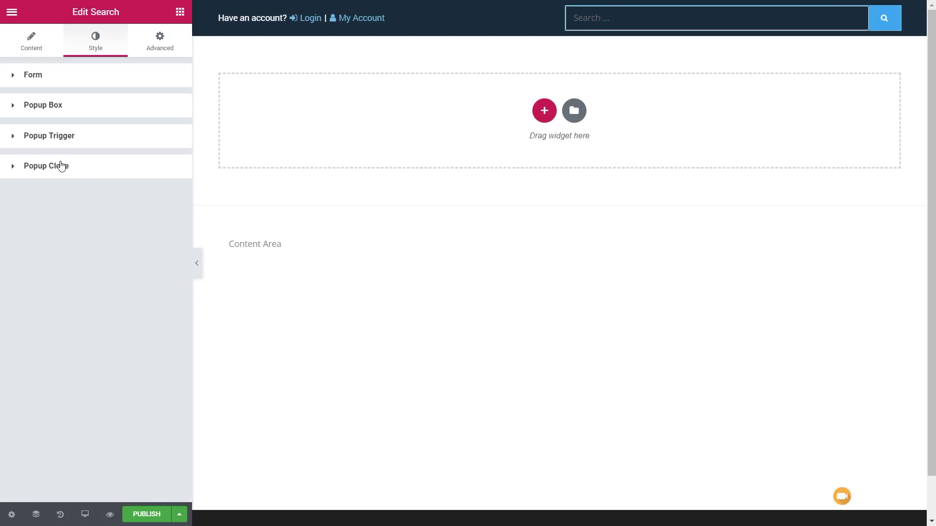
left_click(30, 76)
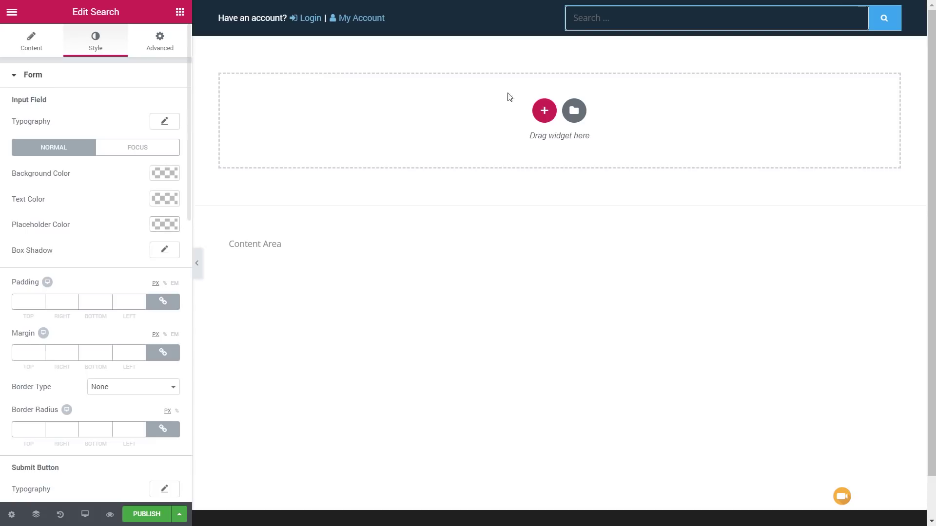
Make the search placeholder white normally and #bcbcbc when the field is focused.
left_click(175, 226)
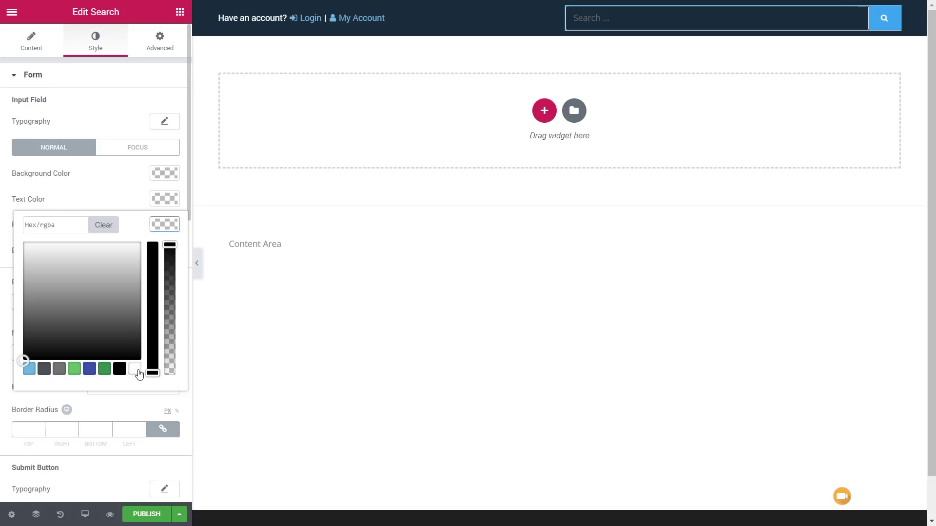
left_click(137, 370)
left_click(168, 227)
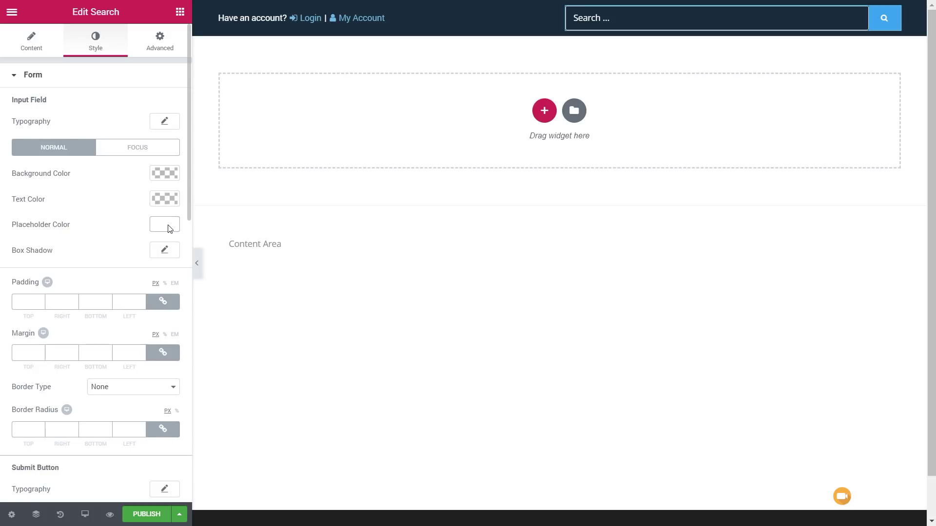
left_click(132, 152)
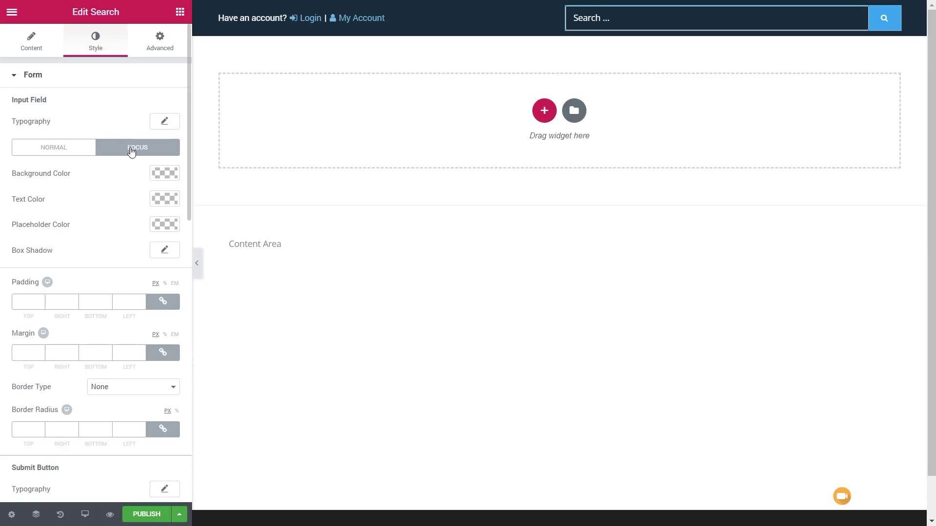
left_click(166, 227)
left_click(59, 368)
left_click_drag(23, 304, 23, 273)
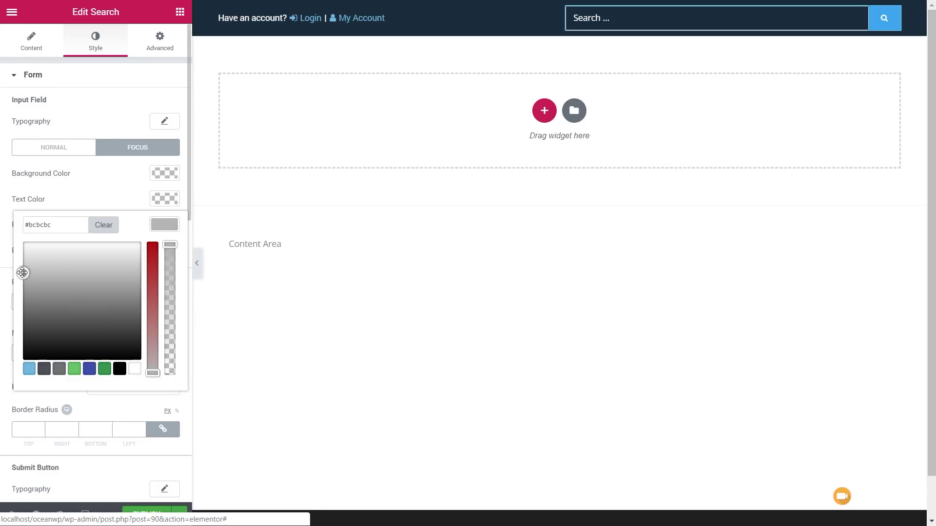
left_click(165, 226)
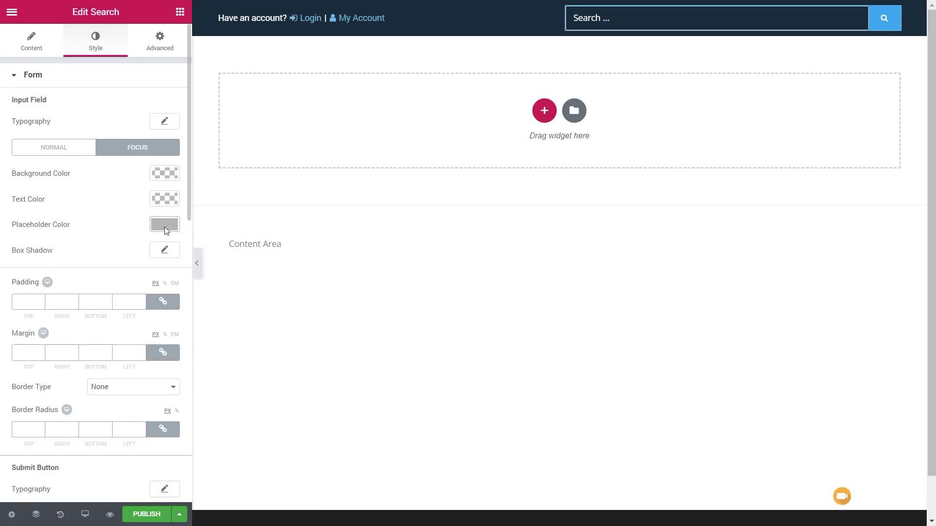
Set the search field's text colour to white in both normal and focus states.
left_click(621, 23)
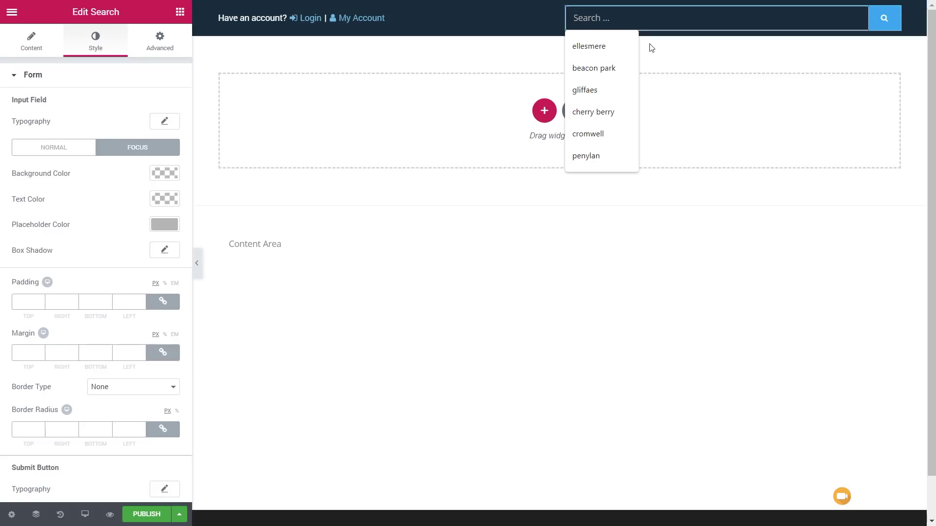
key("Escape")
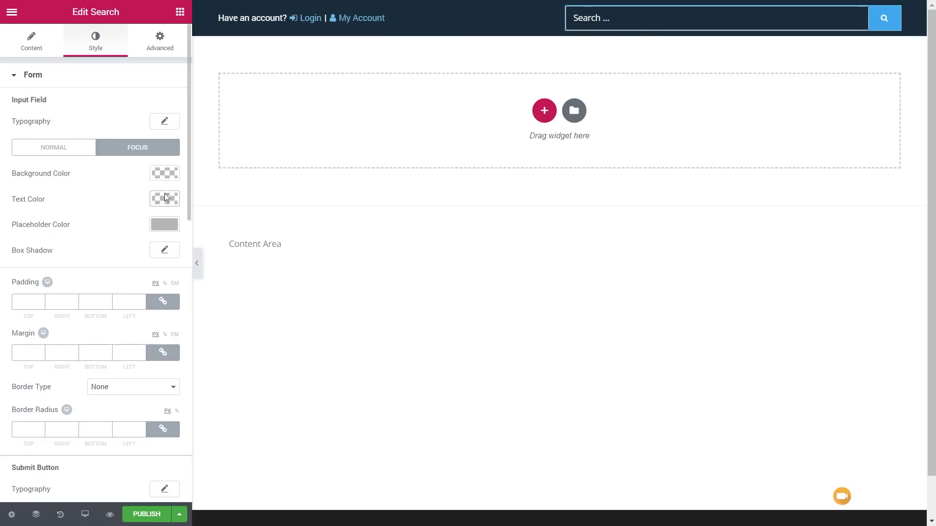
left_click(67, 152)
left_click(164, 200)
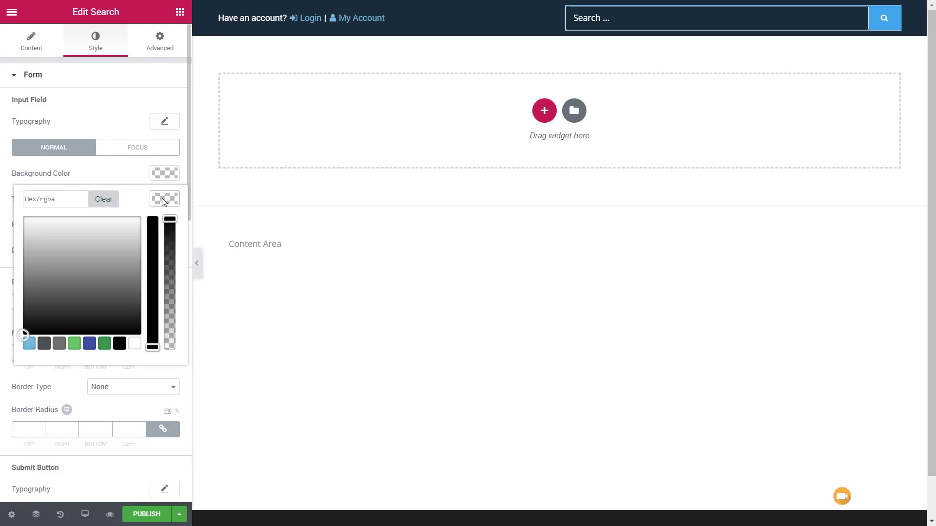
left_click(135, 344)
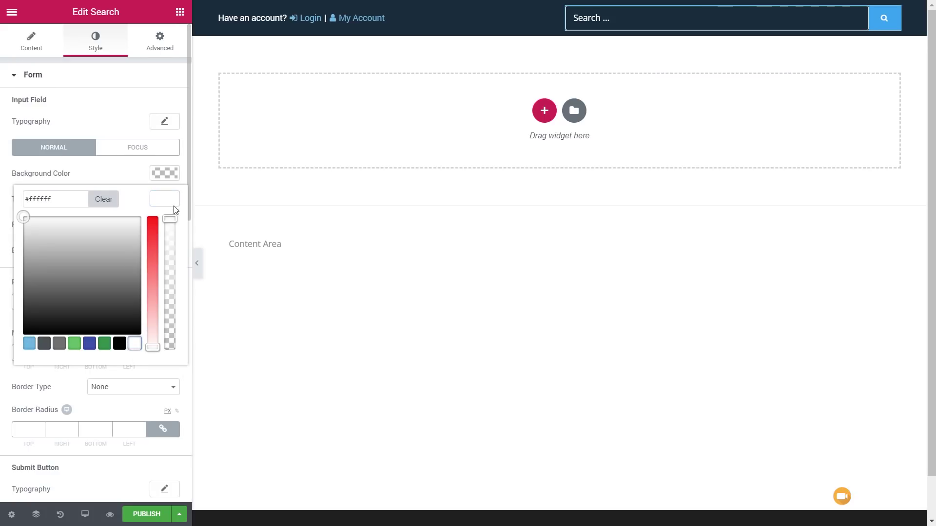
left_click(174, 202)
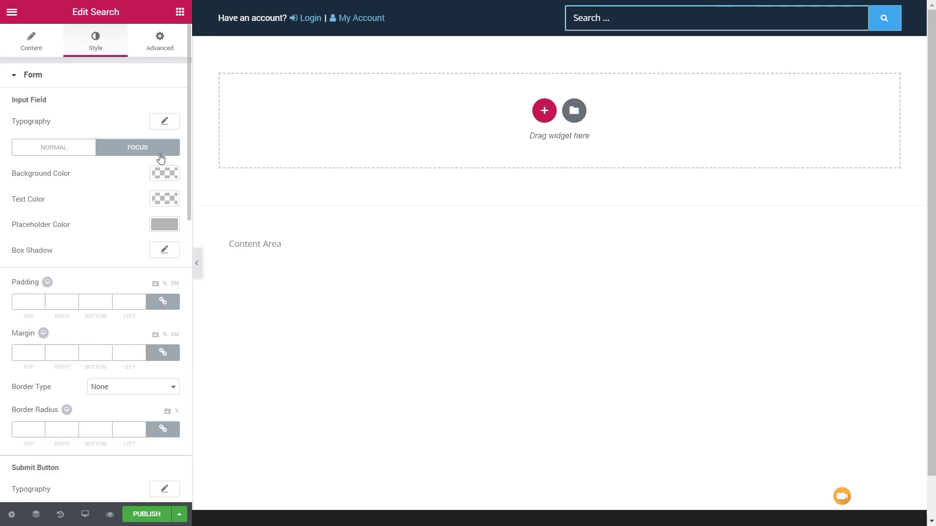
left_click(168, 198)
left_click(136, 345)
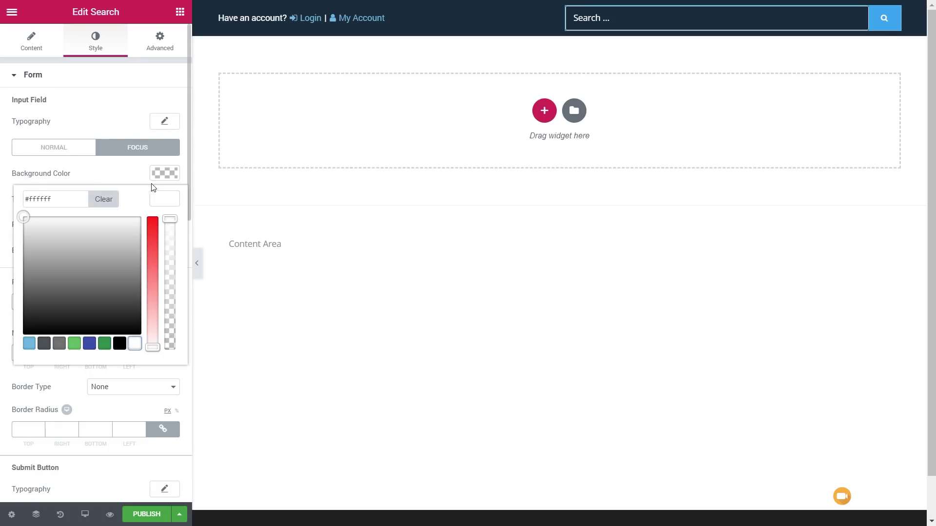
left_click(164, 200)
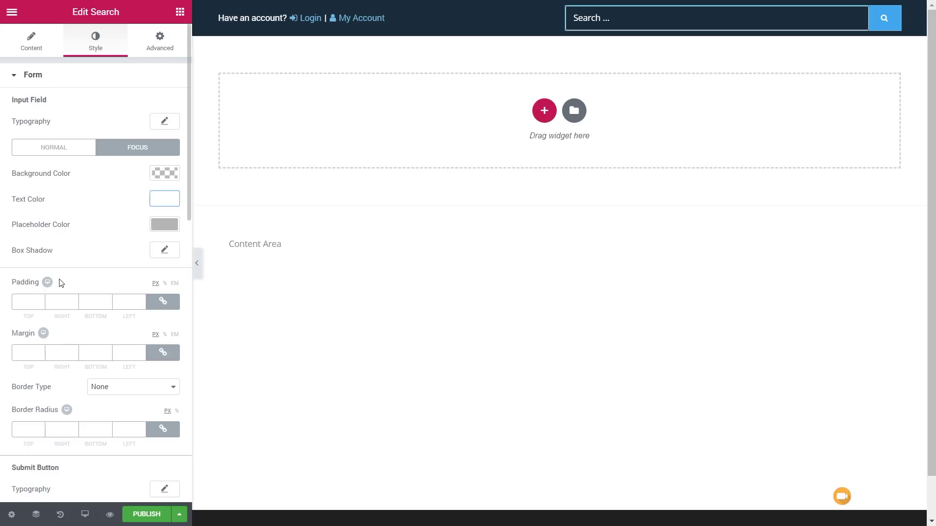
key("Escape")
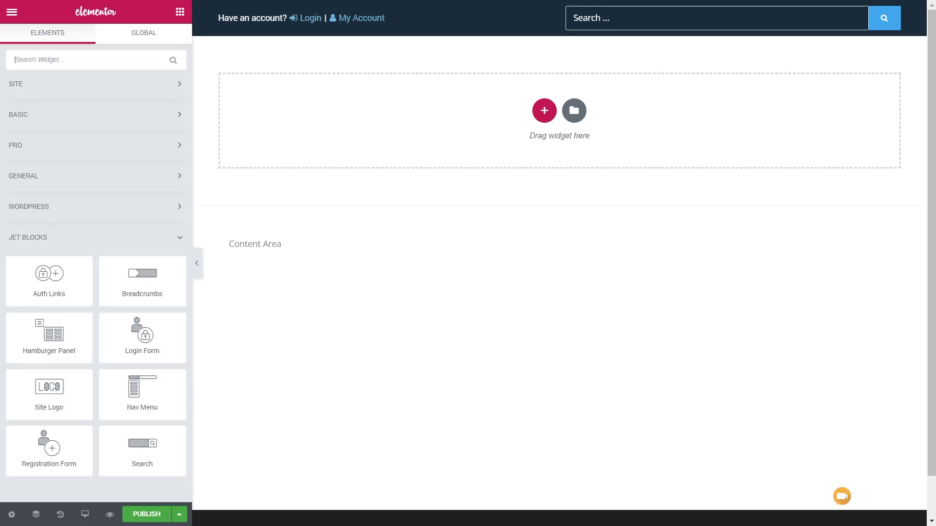
Add a two-column section below the top bar and change its structure to 33/66.
left_click(545, 117)
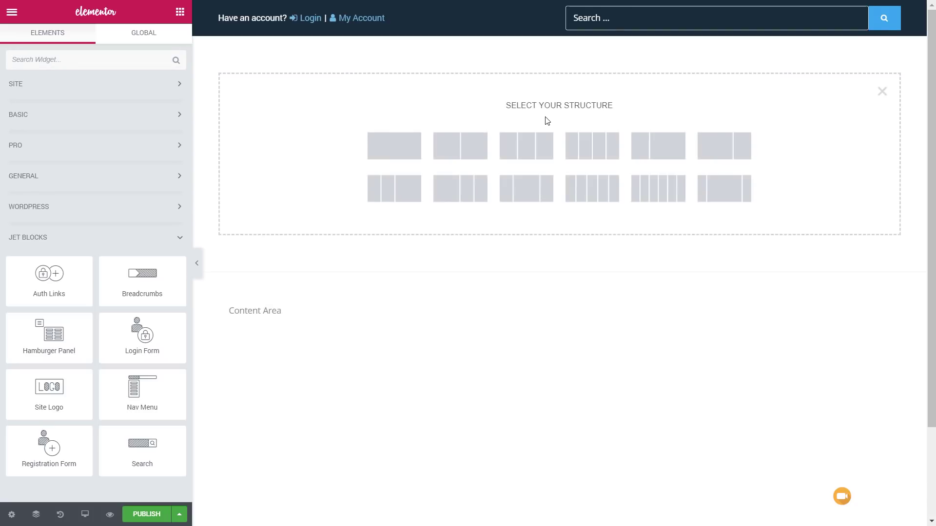
left_click(470, 153)
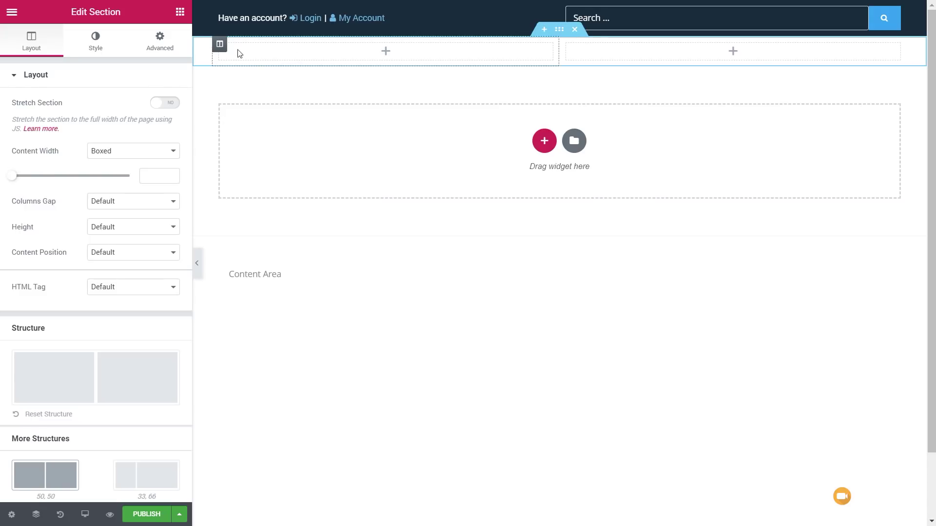
left_click(220, 44)
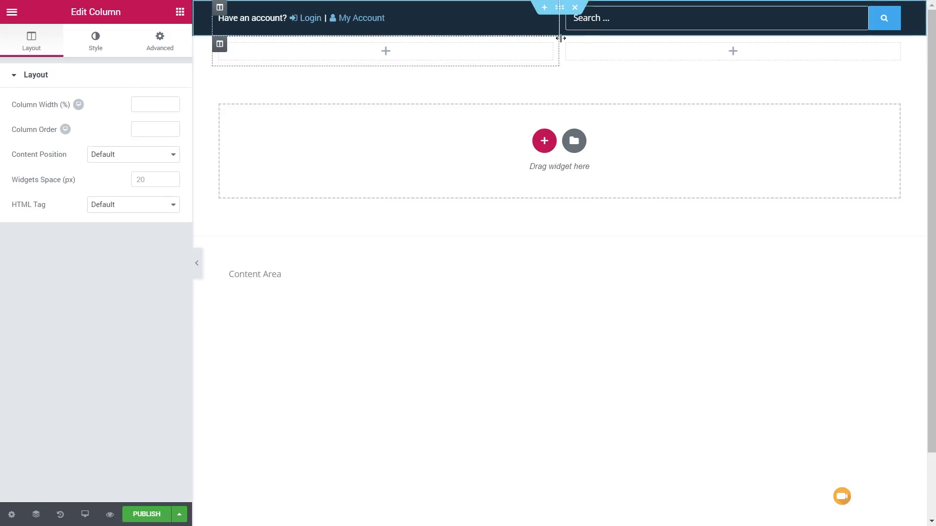
left_click(559, 30)
scroll(111, 393, "down", 1)
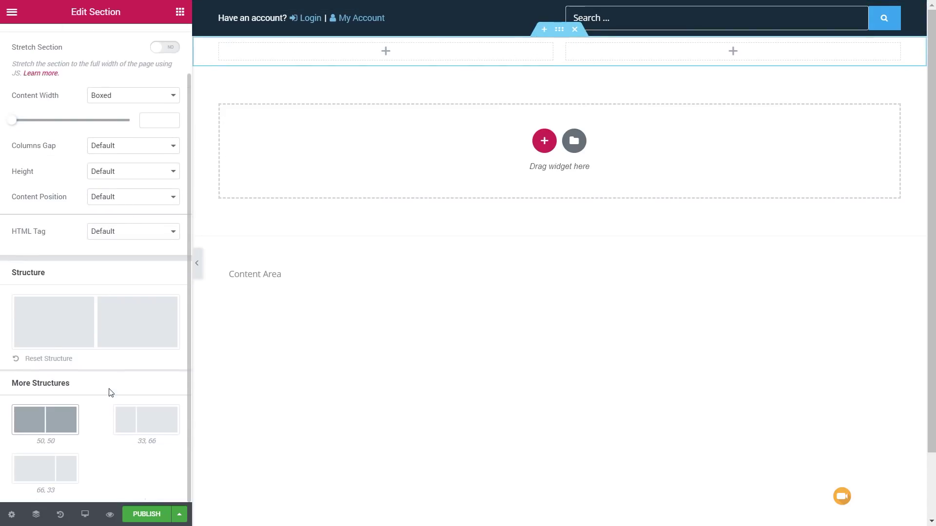
left_click(135, 429)
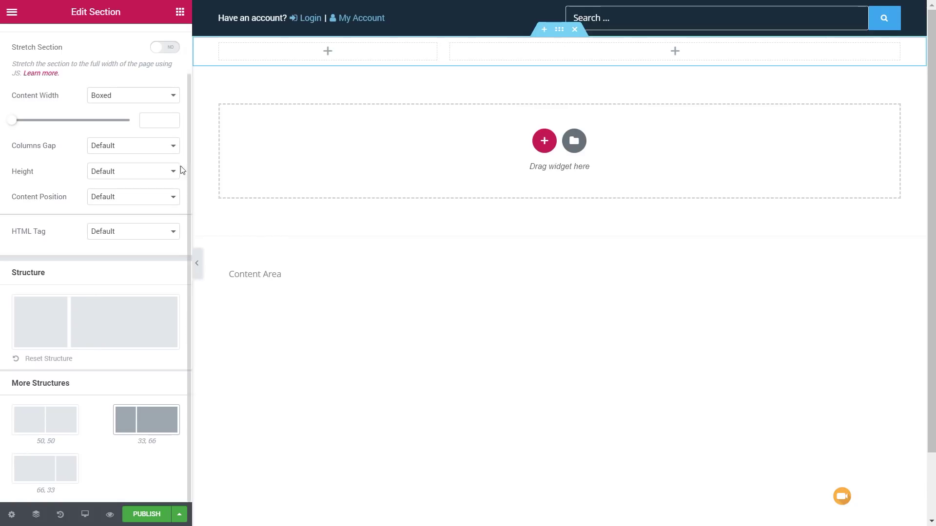
left_click(180, 12)
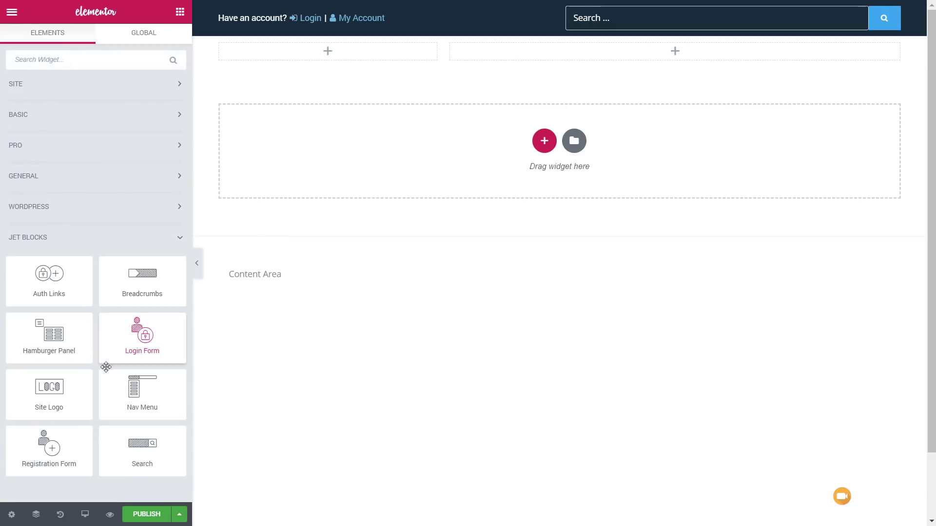
Place a Site Logo widget in the left column with Logo Type set to Image.
left_click_drag(59, 394, 341, 58)
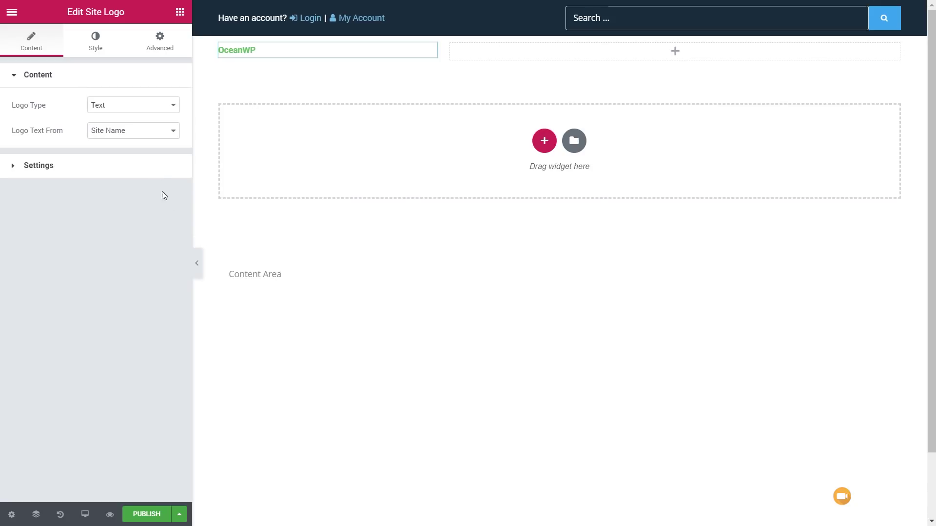
left_click(140, 105)
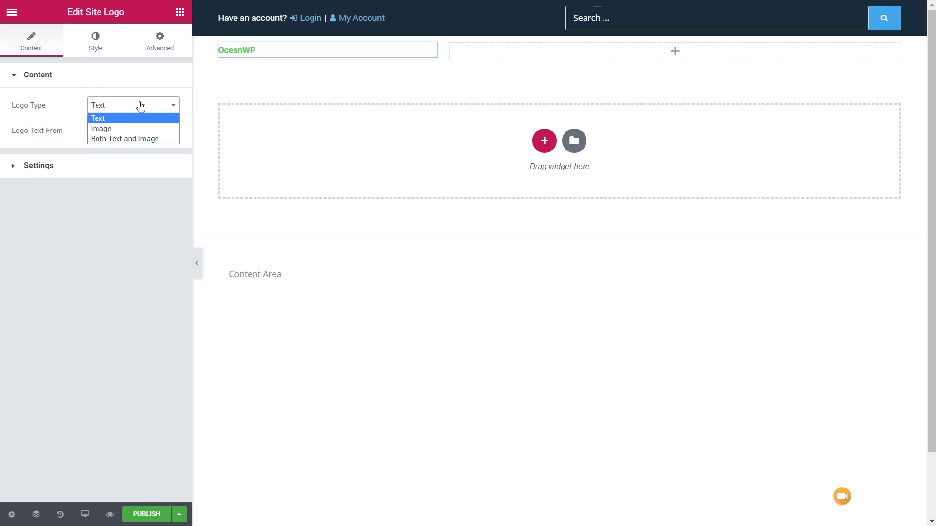
left_click(112, 129)
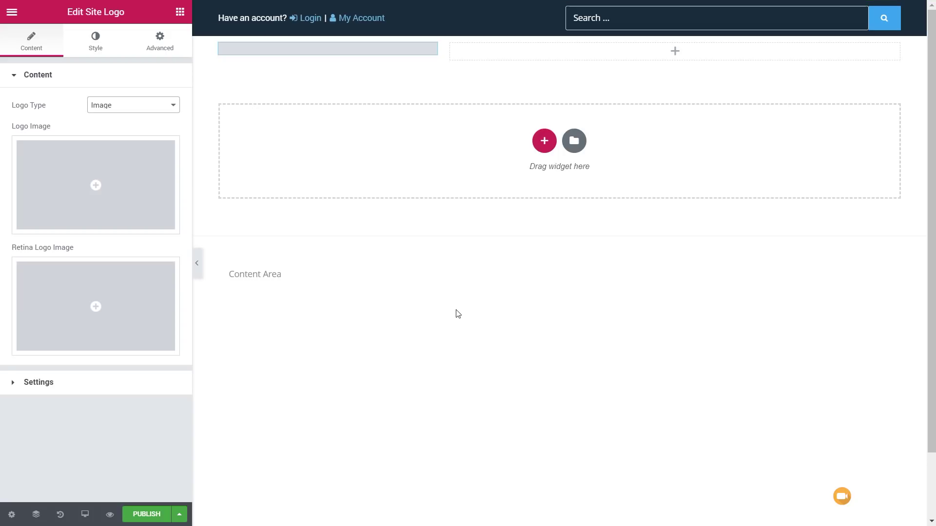
Insert the Living Life logo image from the Media Library into the Site Logo.
left_click(108, 192)
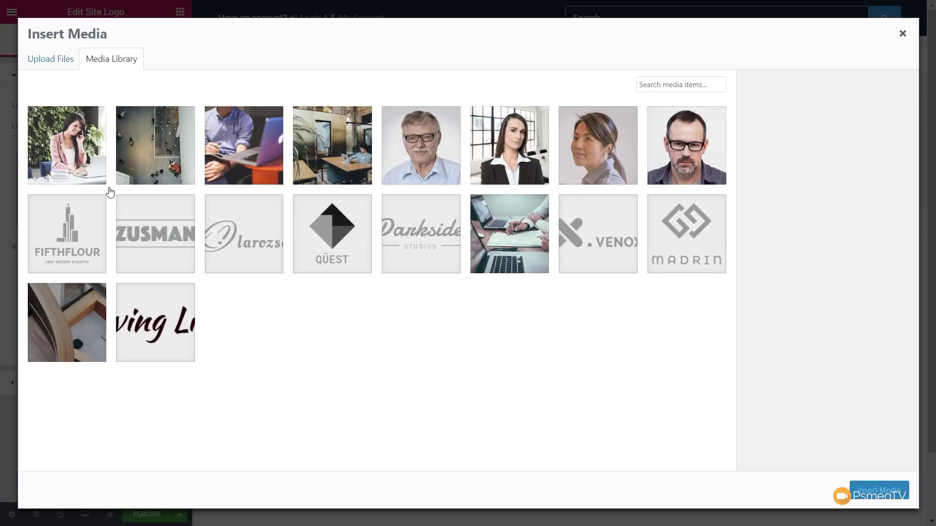
left_click(167, 316)
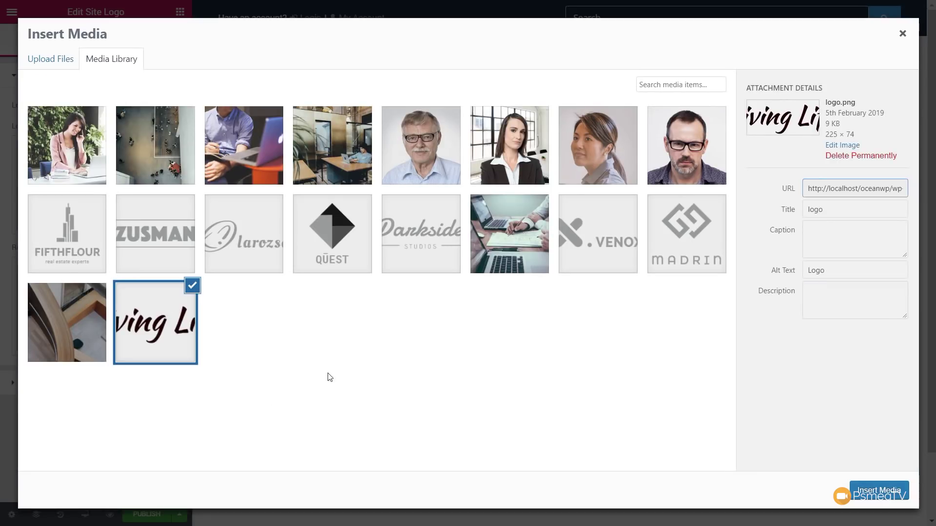
left_click(879, 492)
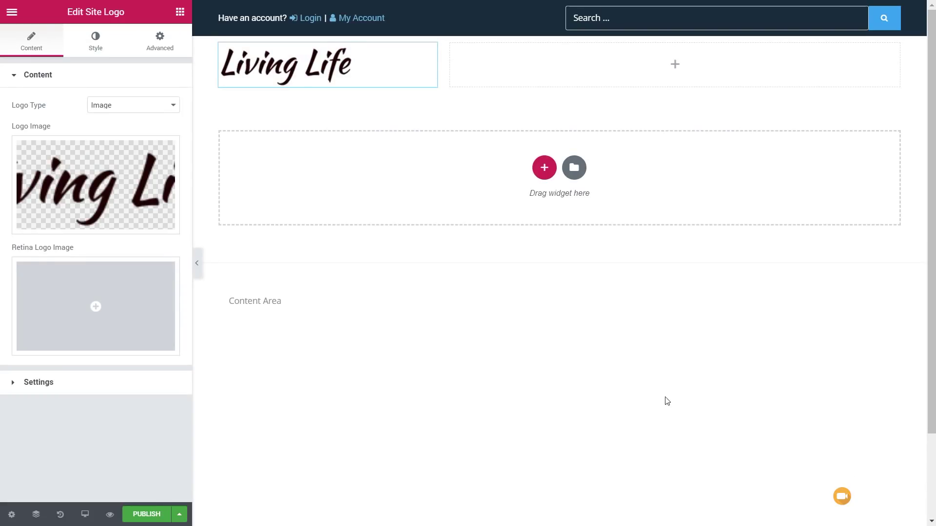
Narrow the logo column to about 25% width and check the logo's link settings.
left_click_drag(442, 62, 386, 63)
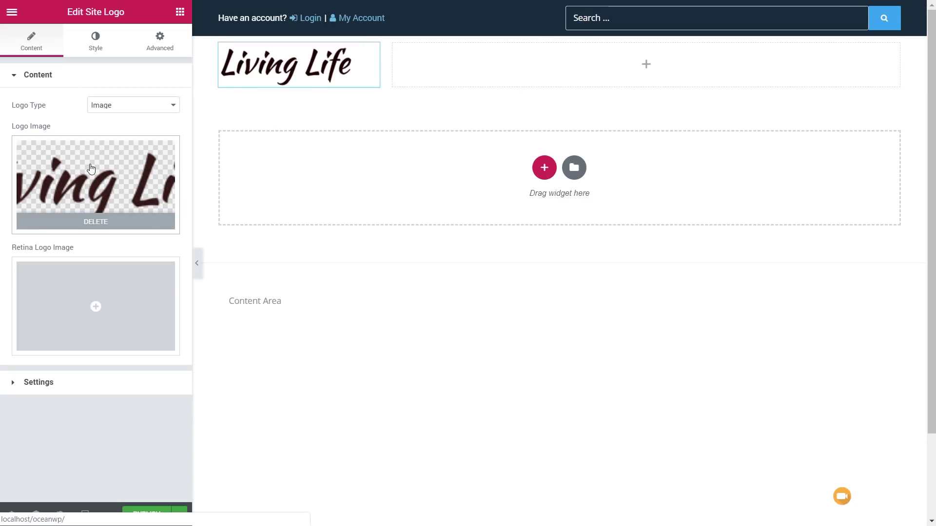
left_click(38, 383)
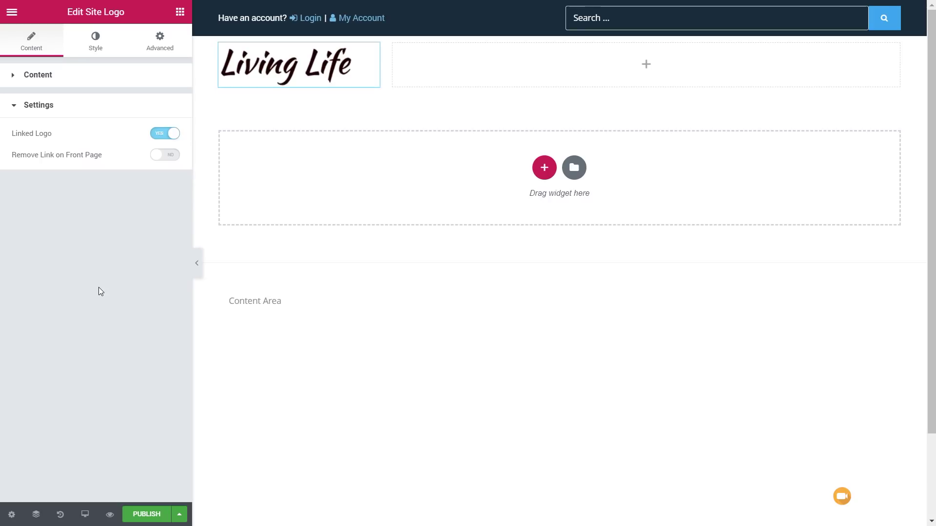
left_click(91, 46)
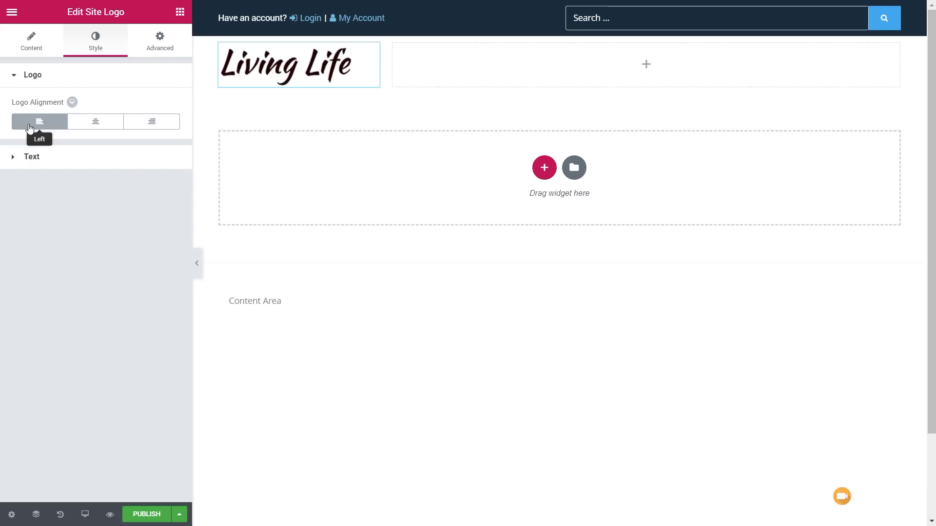
Centre the logo on mobile while keeping it left-aligned on desktop.
left_click(72, 104)
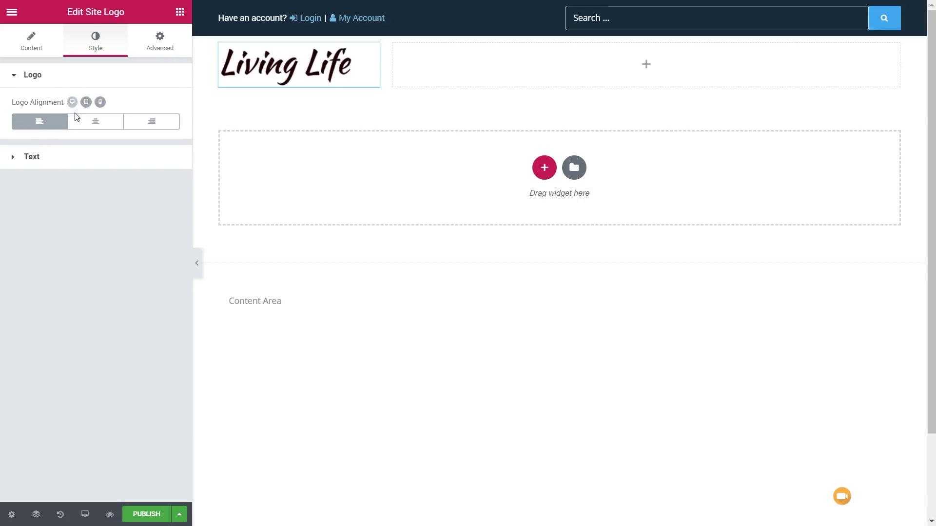
left_click(100, 103)
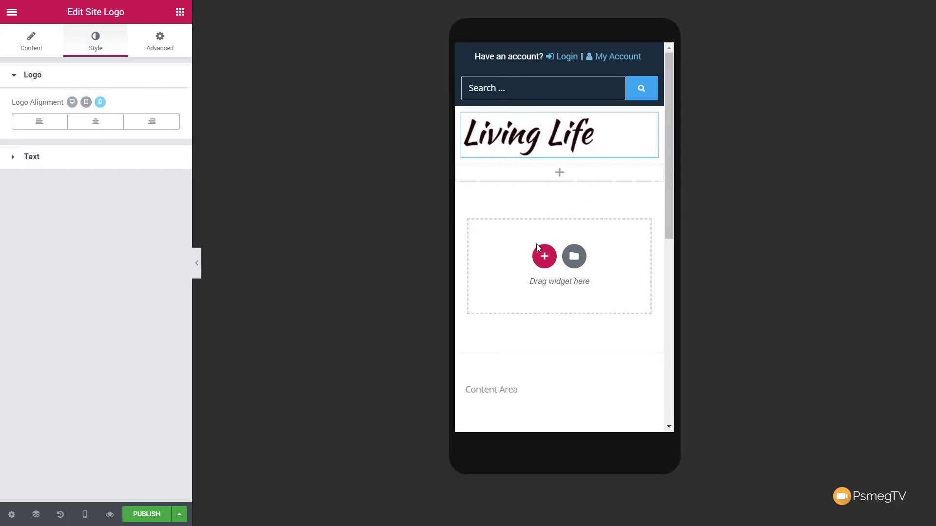
left_click(92, 125)
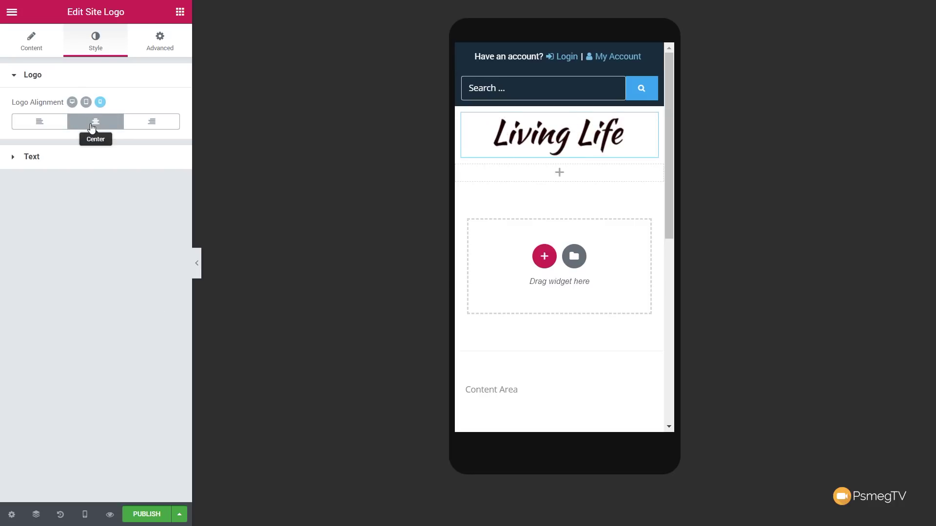
left_click(72, 102)
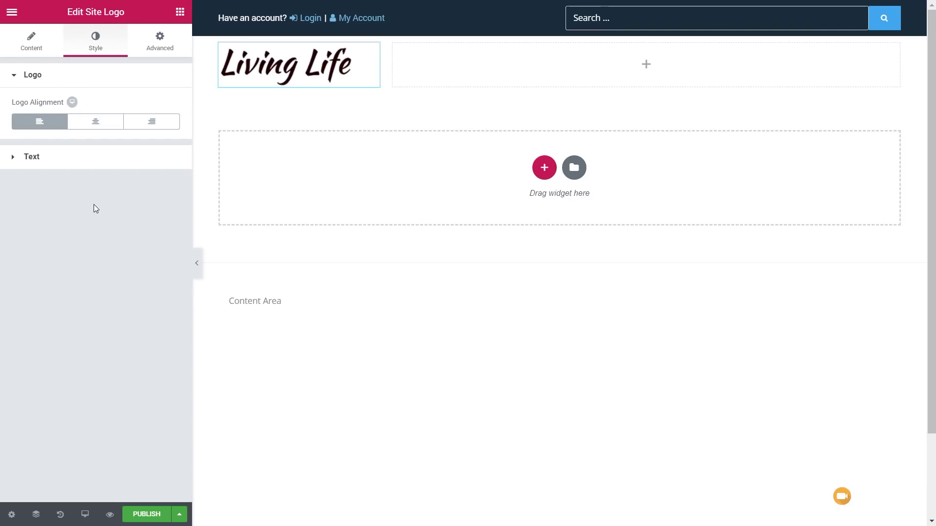
left_click(23, 158)
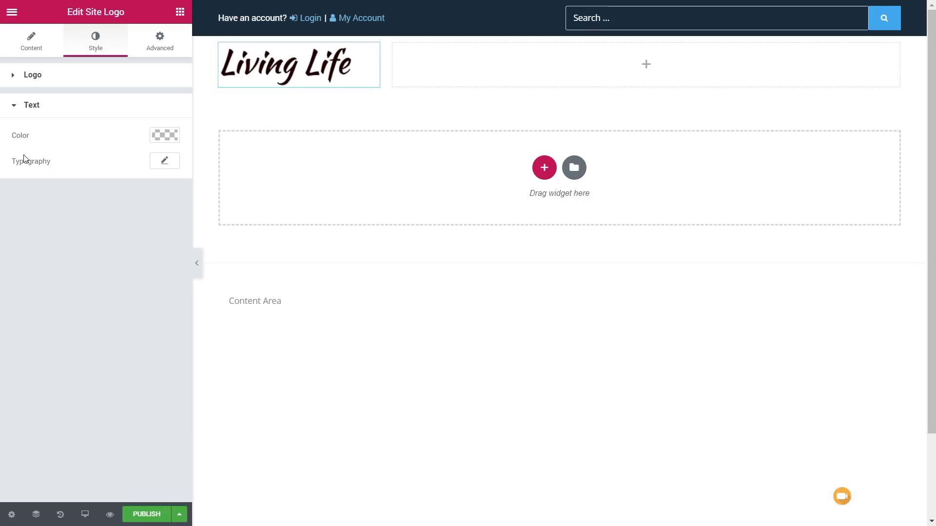
left_click(180, 12)
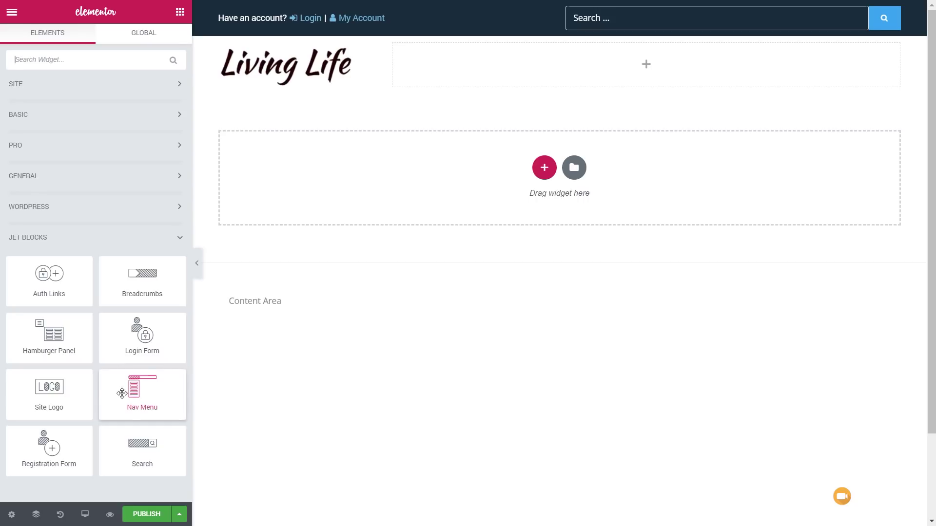
Add a Nav Menu beside the logo and set its column's content position to Middle.
left_click_drag(122, 393, 609, 73)
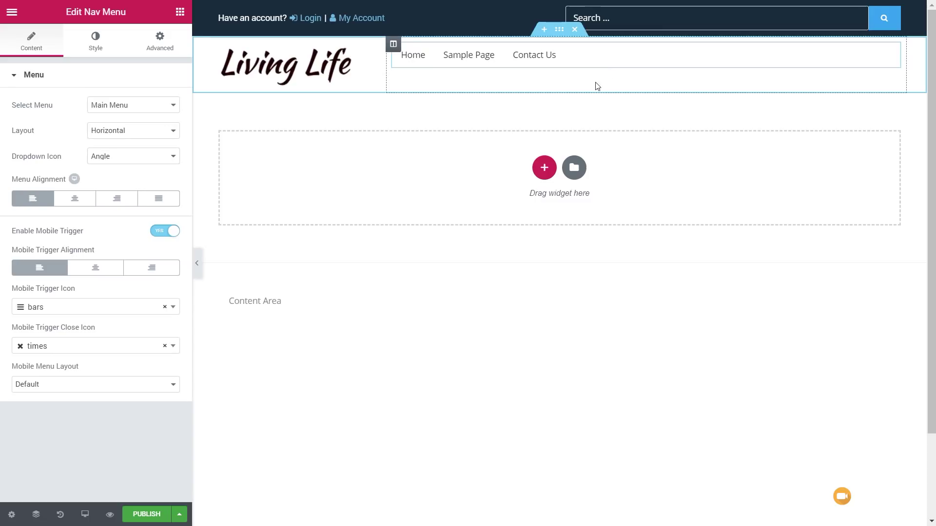
left_click(393, 45)
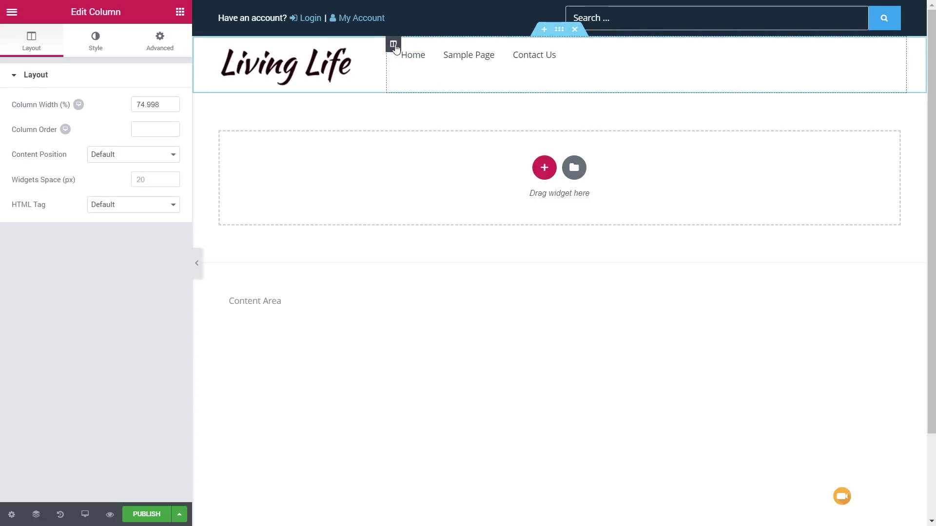
left_click(156, 159)
left_click(133, 186)
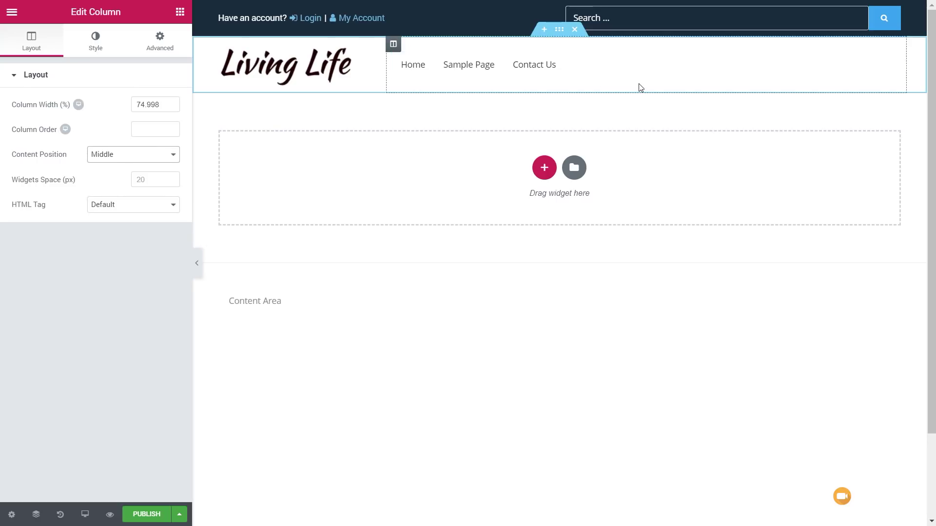
left_click(895, 60)
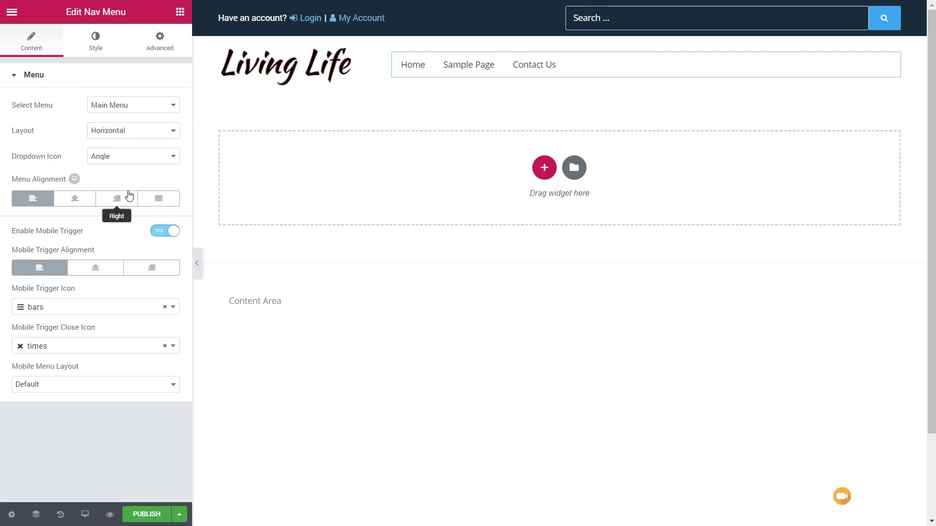
Keep the menu layout Horizontal with the Angle dropdown icon and right menu alignment.
left_click(113, 131)
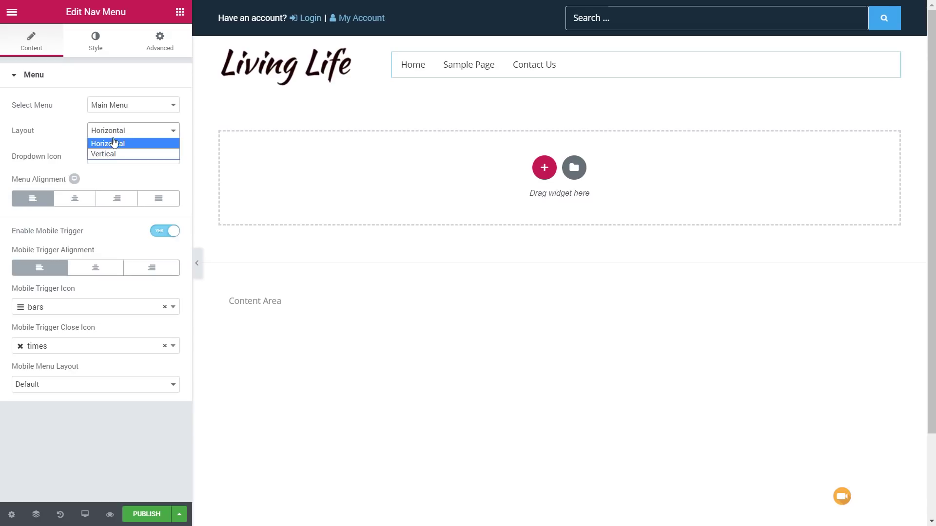
left_click(115, 149)
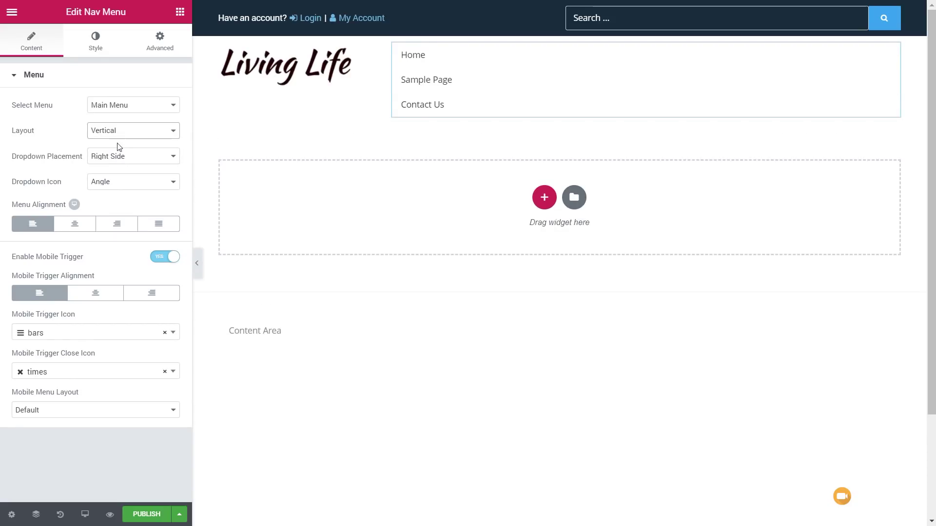
left_click(119, 135)
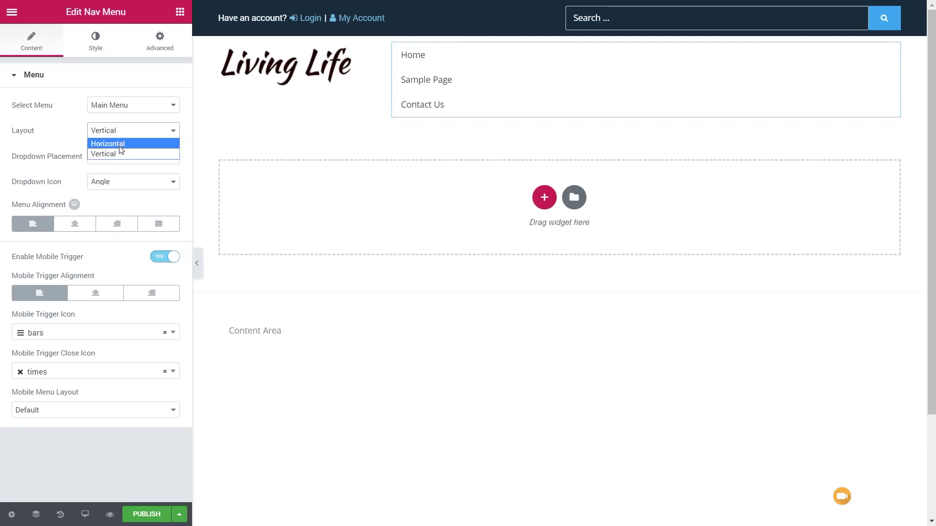
left_click(122, 145)
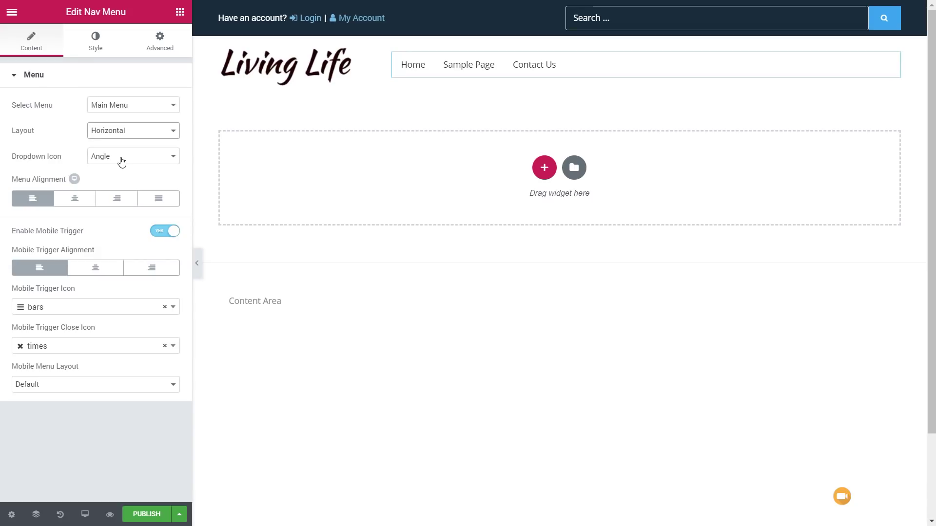
left_click(121, 161)
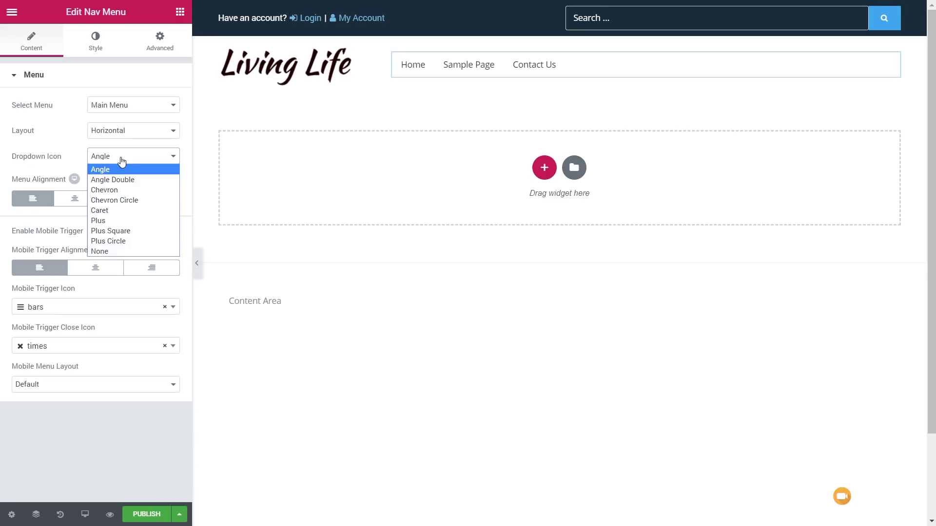
left_click(122, 162)
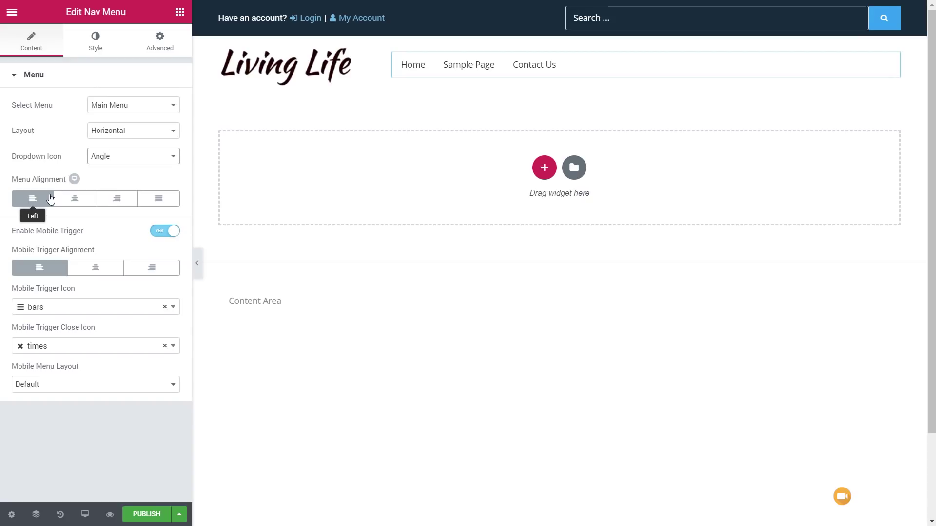
left_click(117, 201)
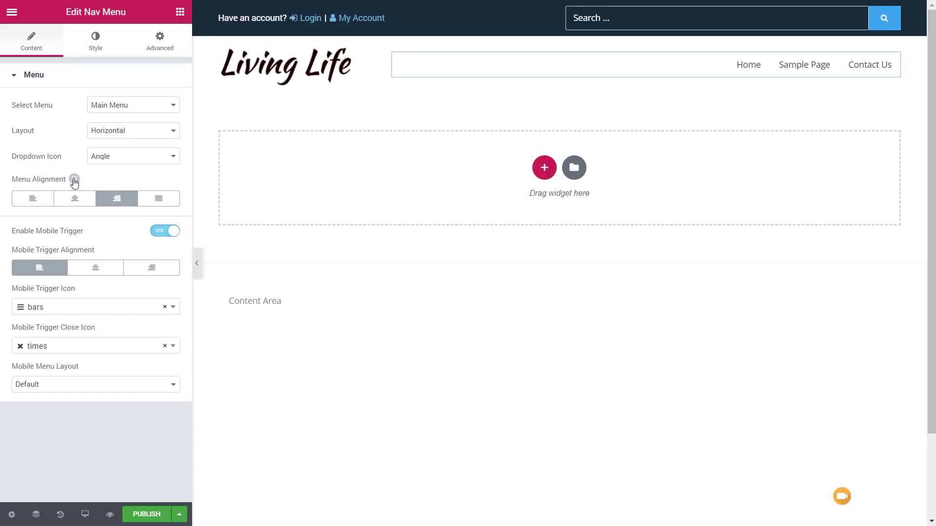
mouse_move(75, 181)
left_click(102, 179)
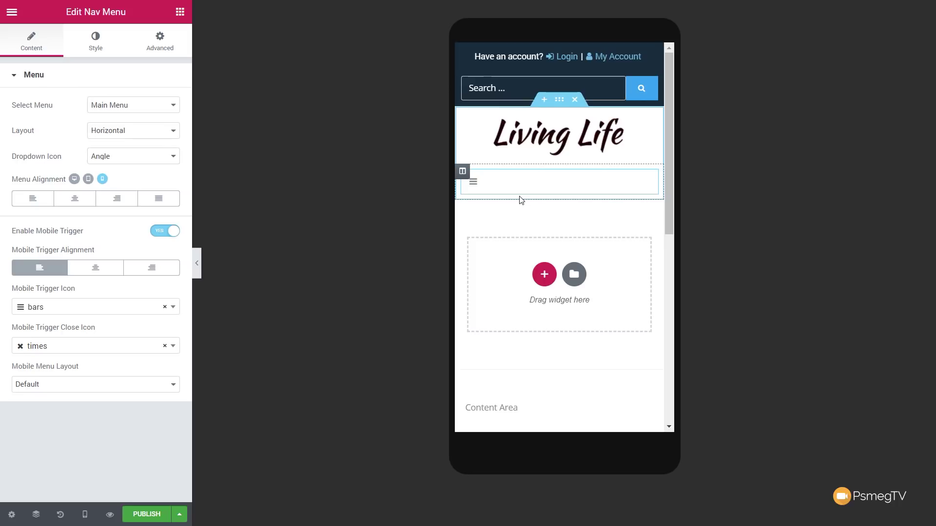
On mobile, centre the hamburger trigger and menu items, with a Full Width mobile menu.
left_click(100, 271)
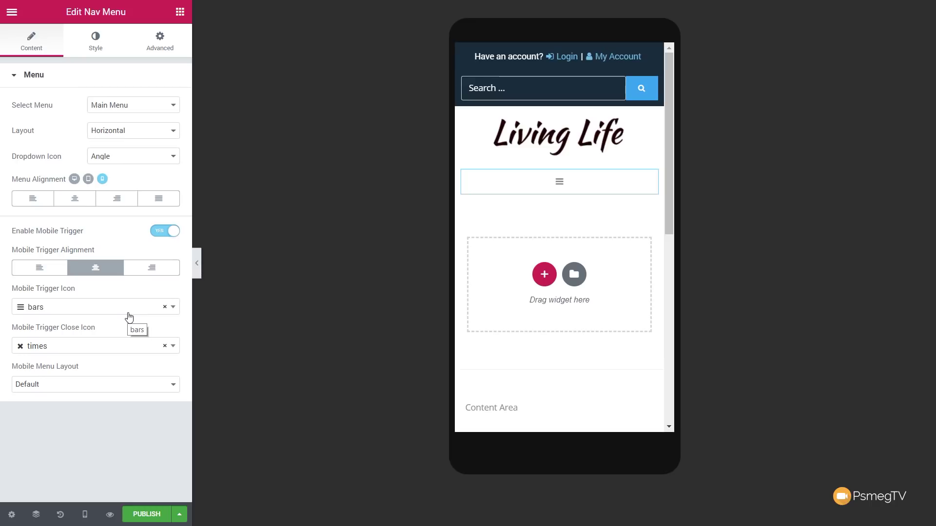
left_click(112, 385)
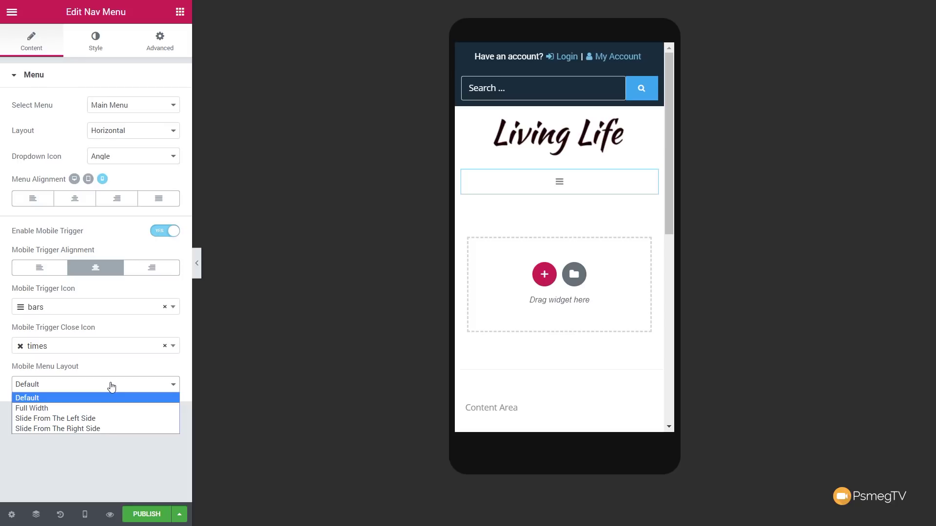
left_click(57, 407)
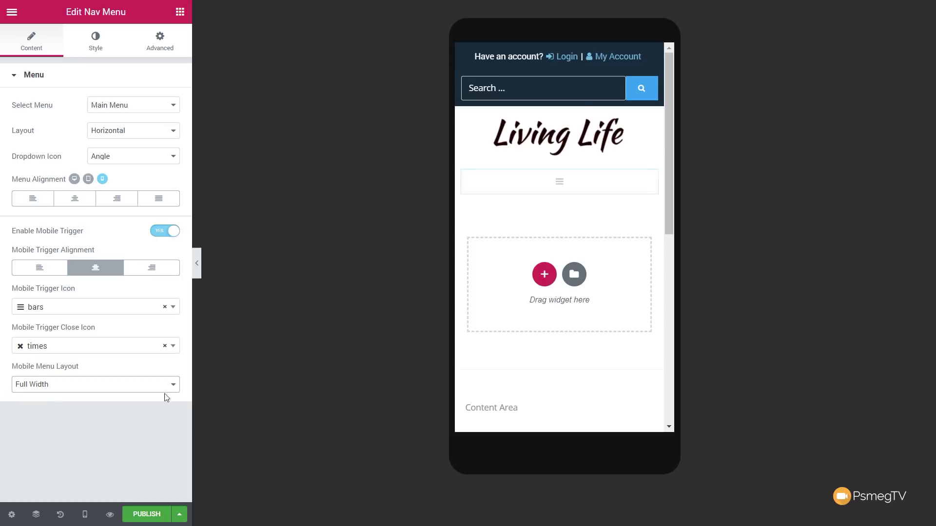
left_click(559, 183)
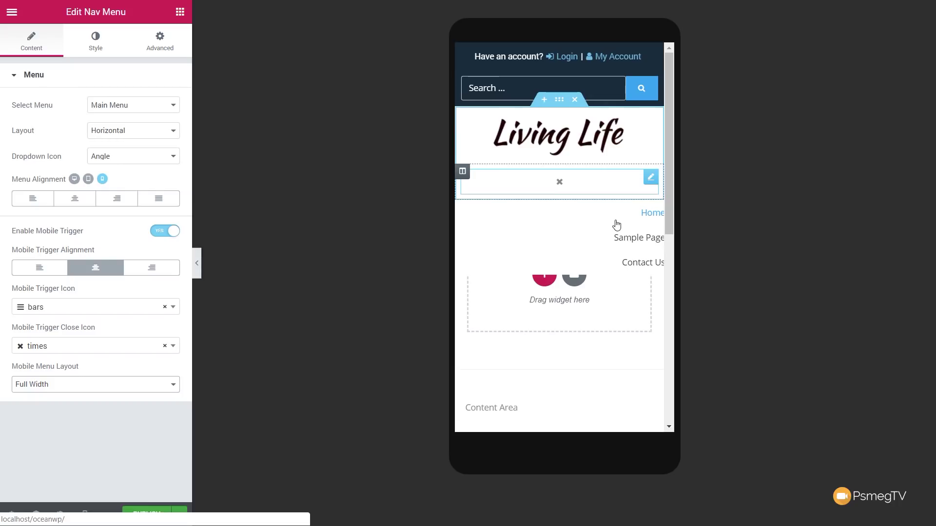
left_click(76, 203)
left_click(75, 204)
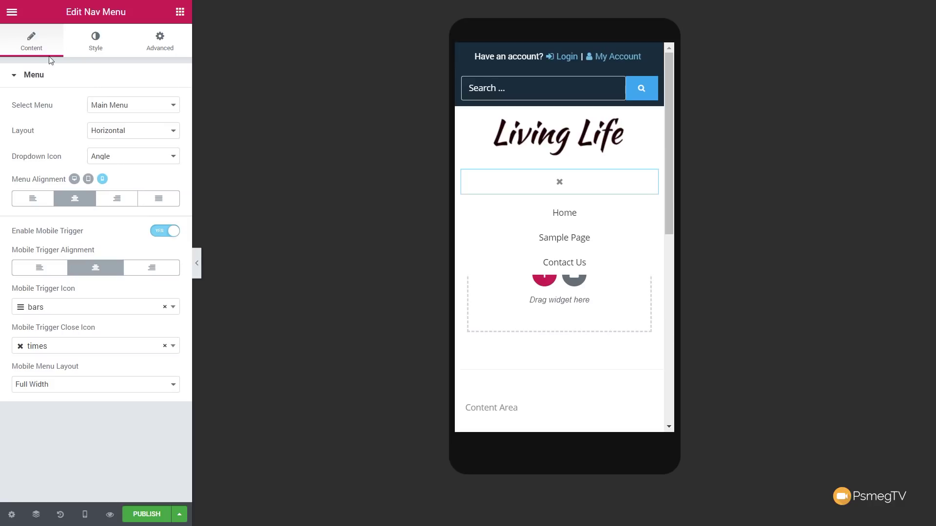
left_click(101, 49)
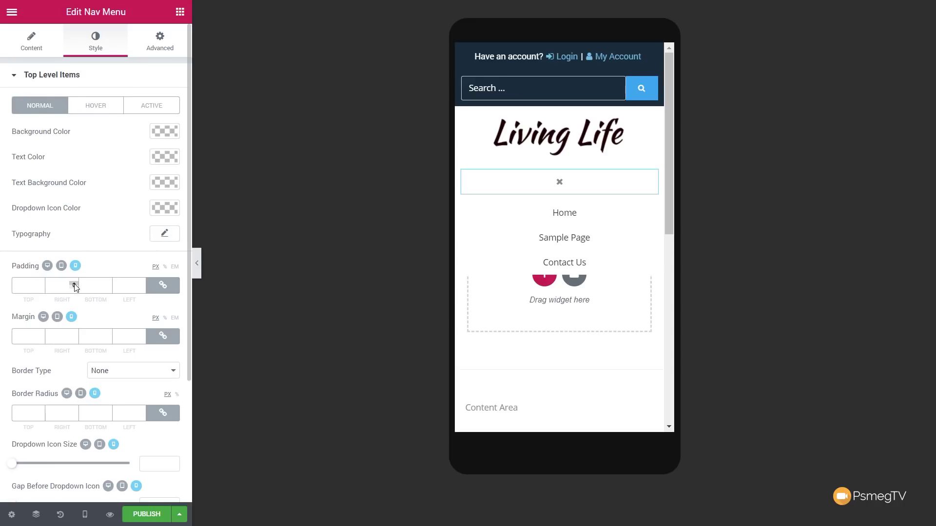
scroll(78, 317, "down", 3)
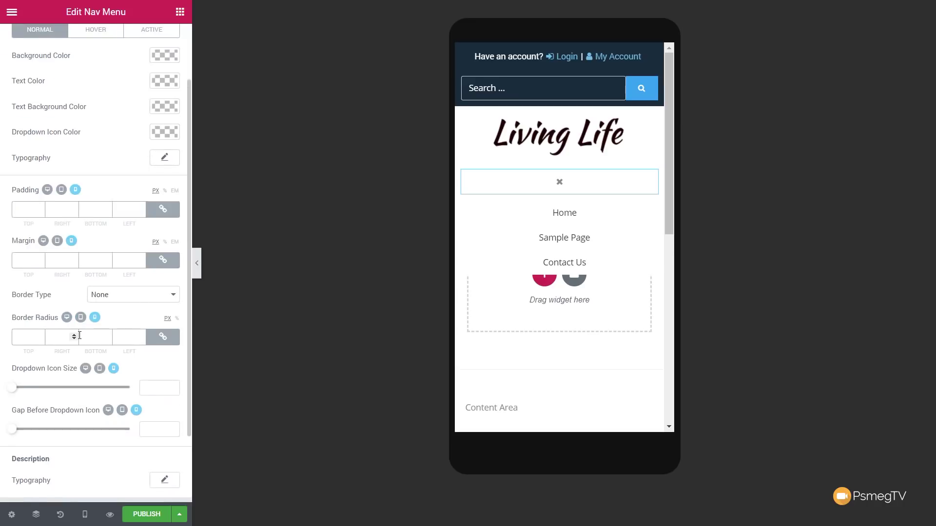
scroll(80, 339, "down", 1)
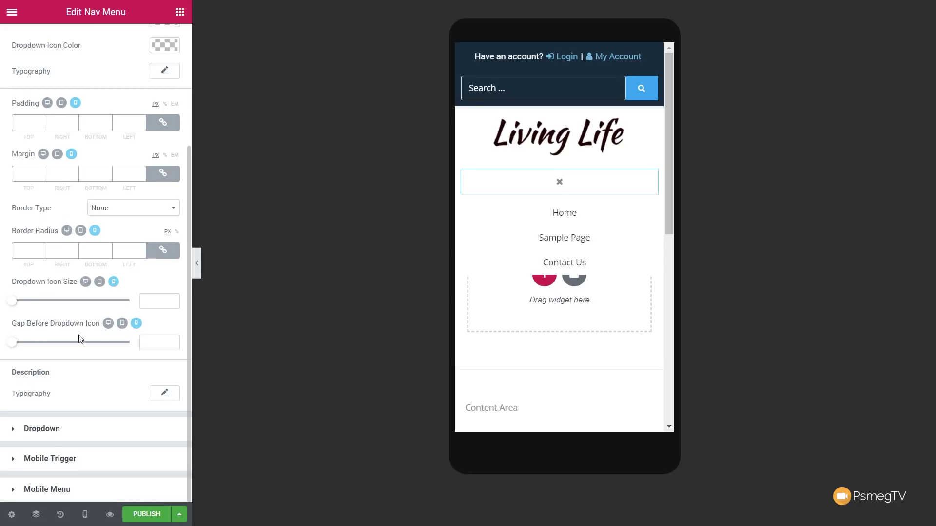
scroll(80, 338, "up", 4)
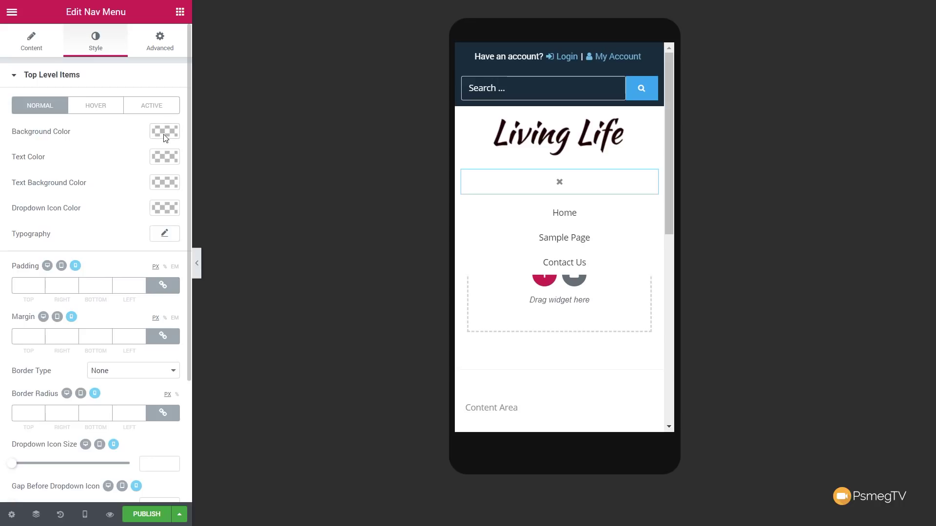
left_click(165, 132)
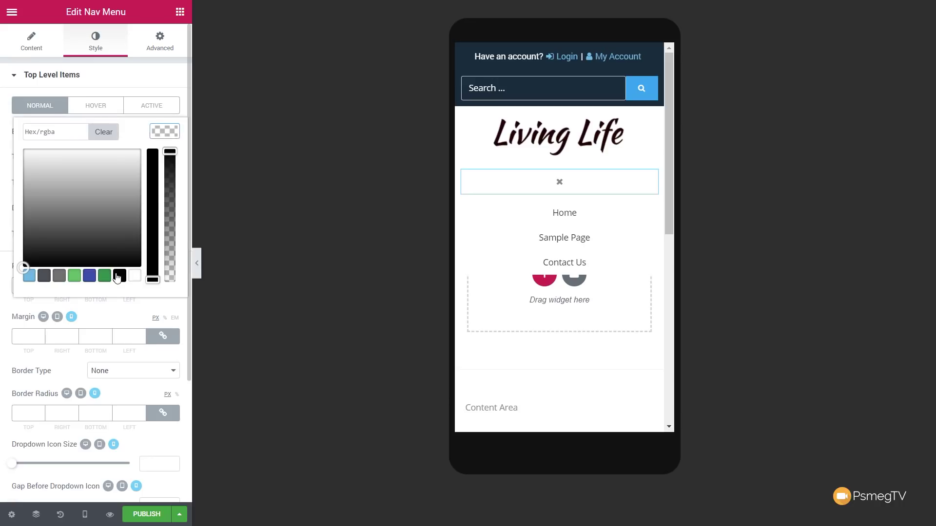
left_click(118, 277)
left_click(166, 135)
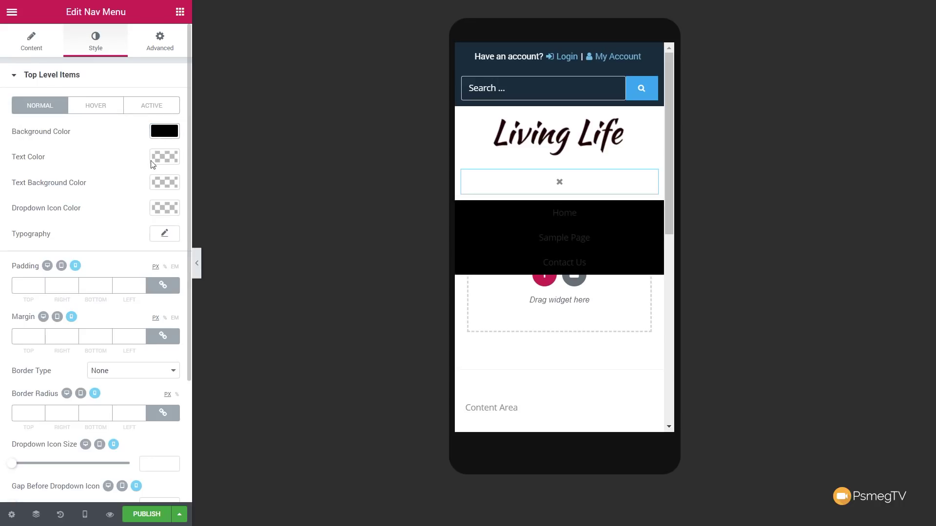
left_click(158, 156)
left_click(132, 303)
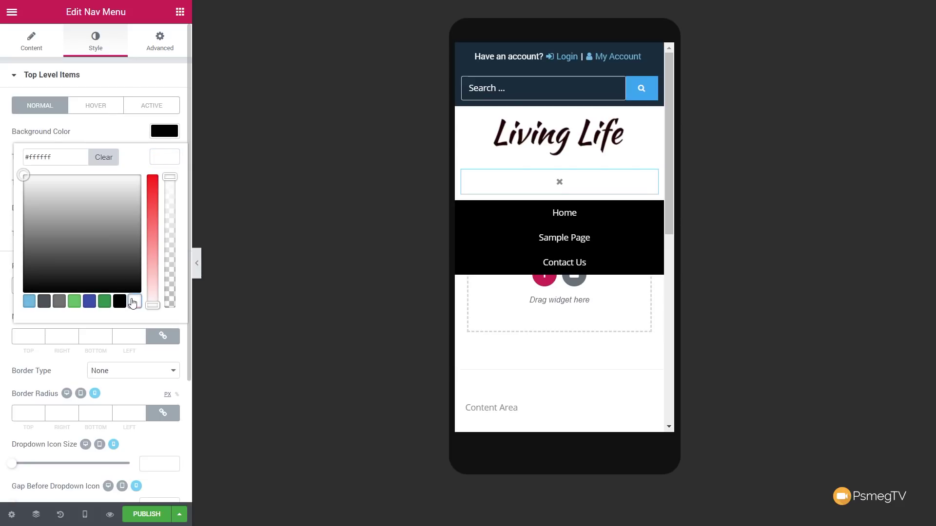
left_click(157, 135)
left_click(162, 138)
left_click(164, 155)
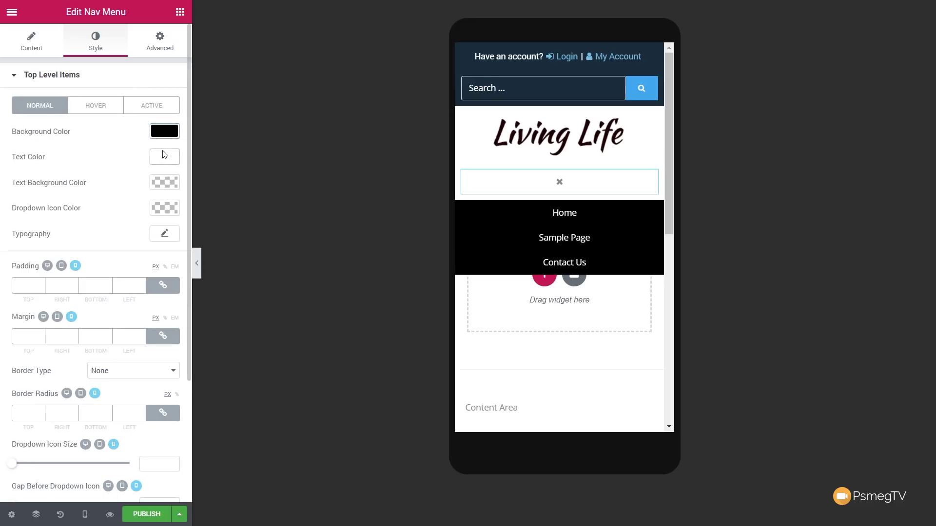
left_click(104, 109)
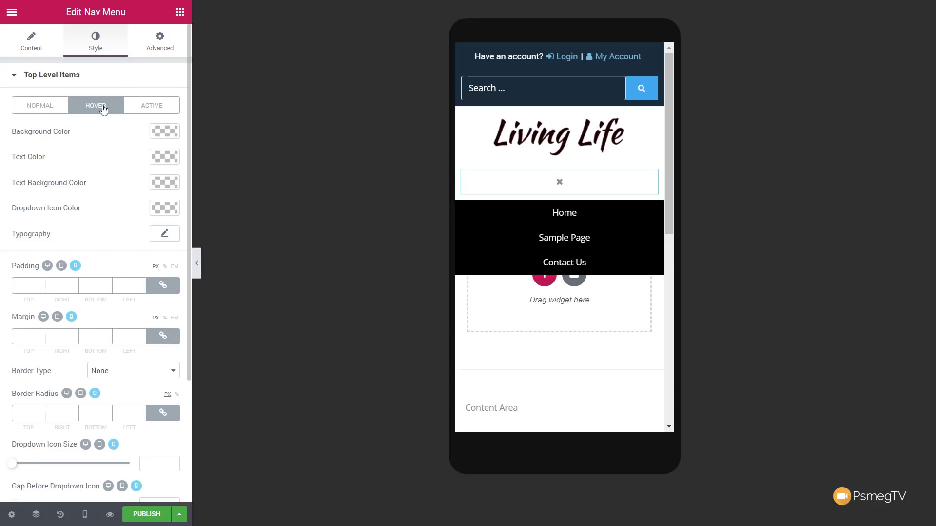
left_click(163, 181)
left_click(136, 326)
left_click(162, 159)
left_click(162, 154)
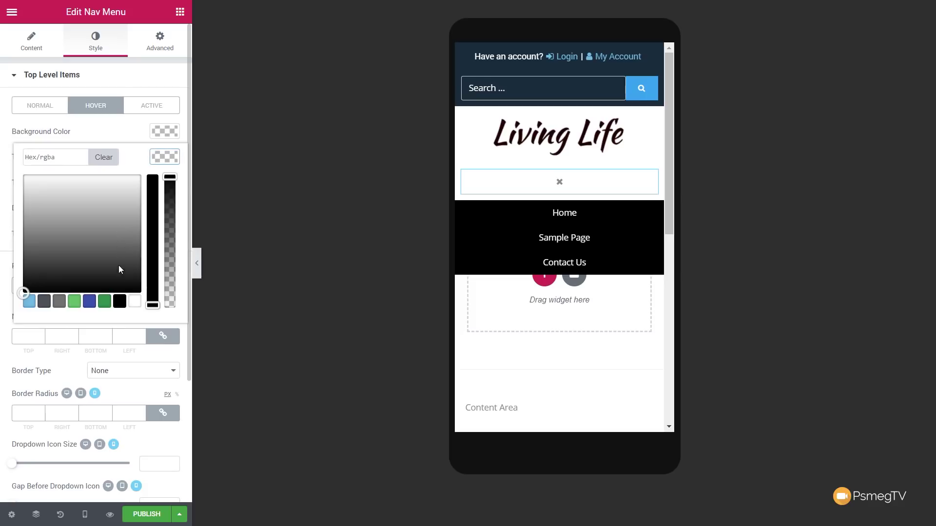
left_click(120, 301)
left_click(185, 165)
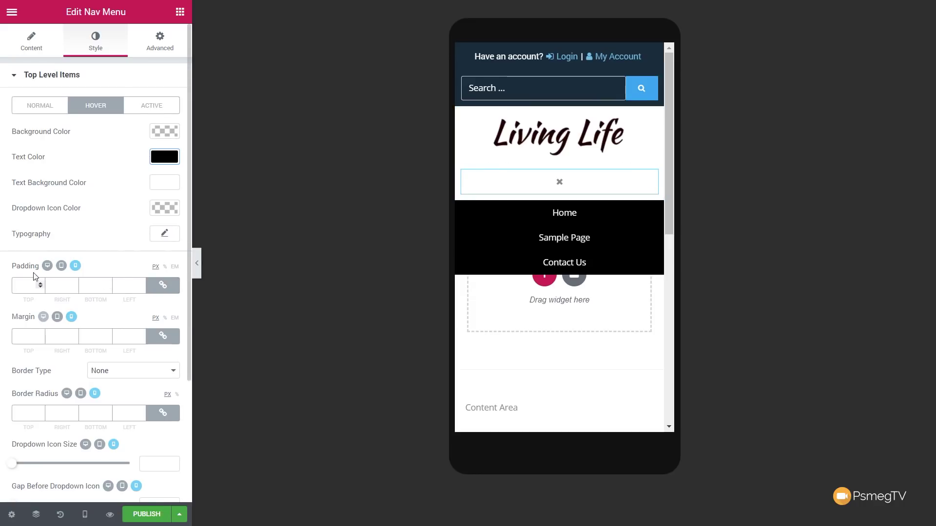
left_click(139, 115)
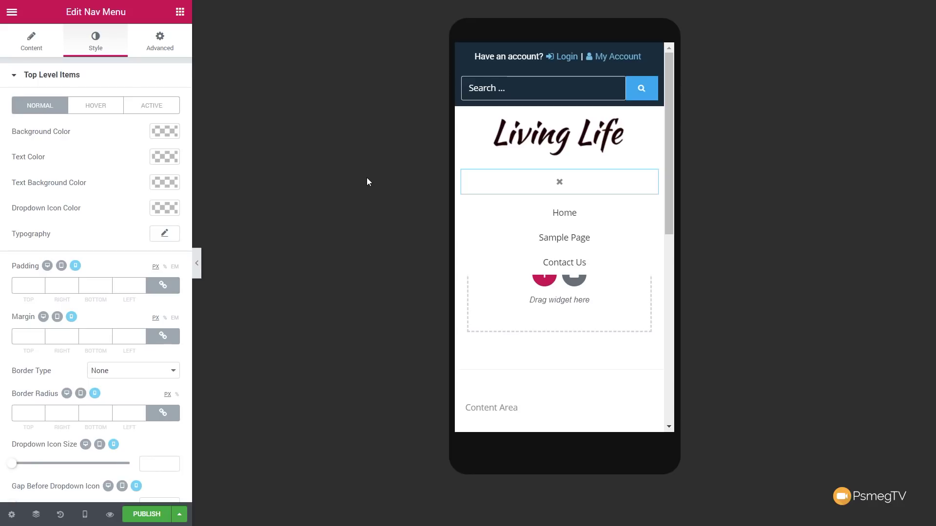
Switch the responsive preview back to Desktop width.
left_click(78, 509)
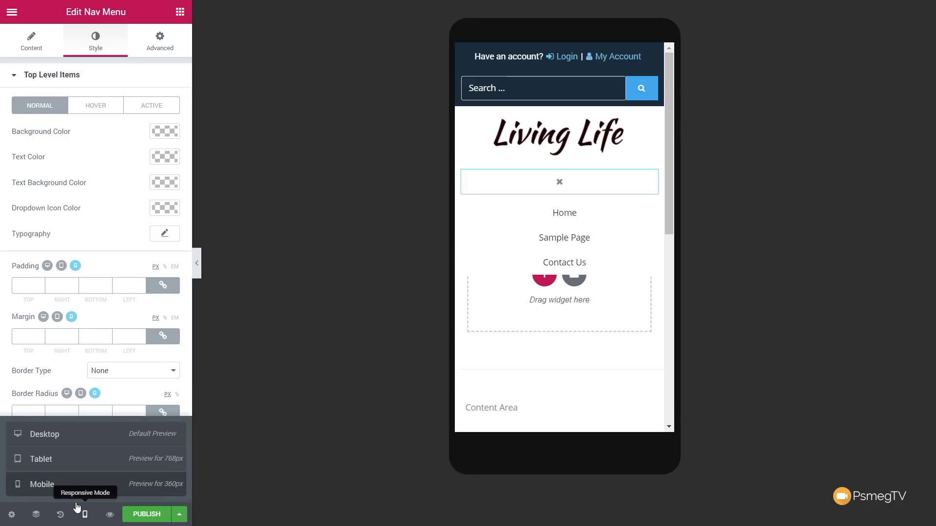
left_click(41, 441)
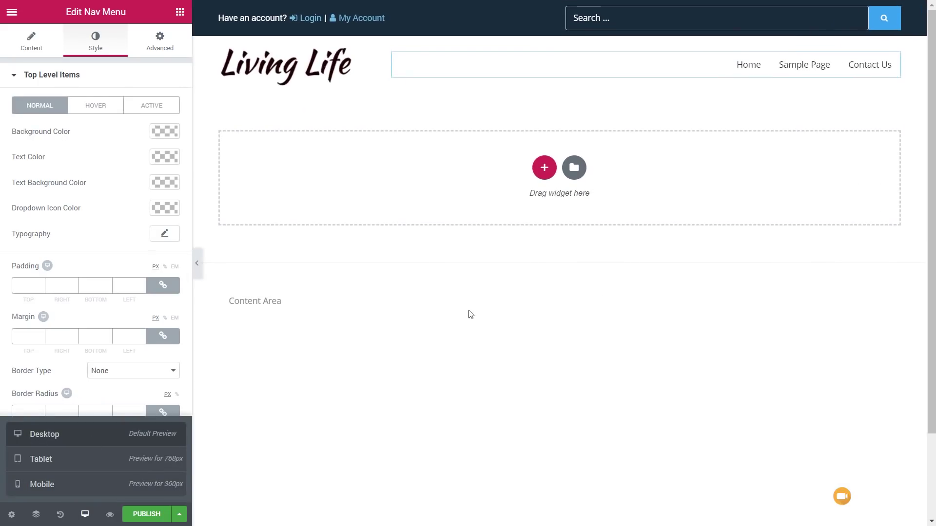
left_click(85, 514)
scroll(107, 395, "down", 3)
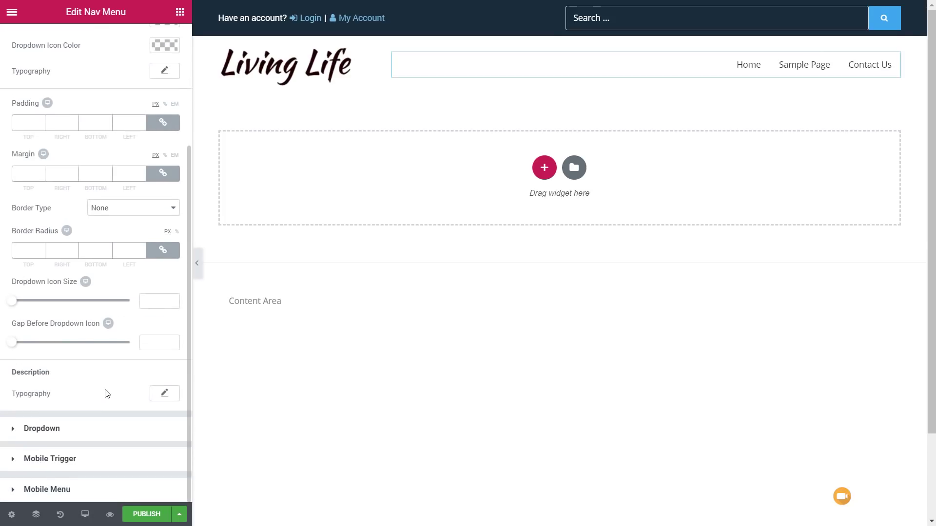
Expand the Nav Menu's Dropdown, Mobile Trigger and Mobile Menu style sections.
left_click(62, 430)
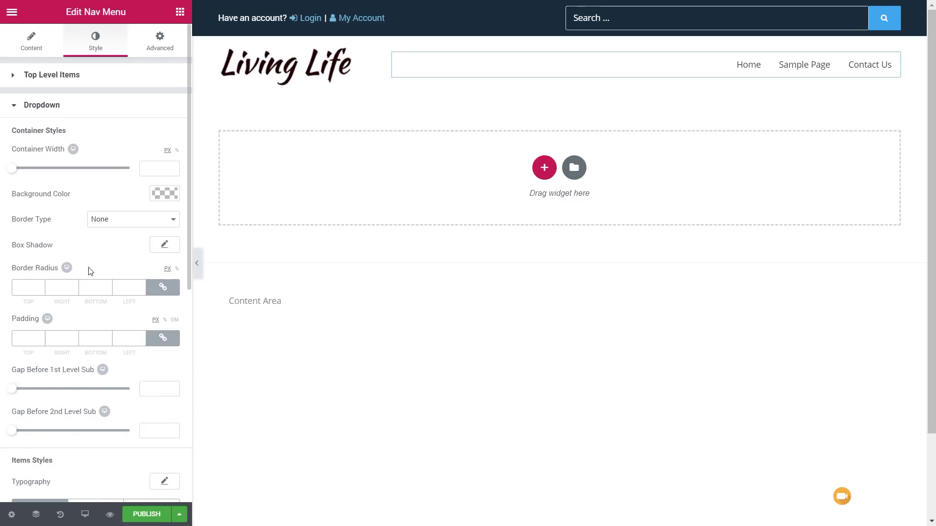
scroll(87, 284, "down", 8)
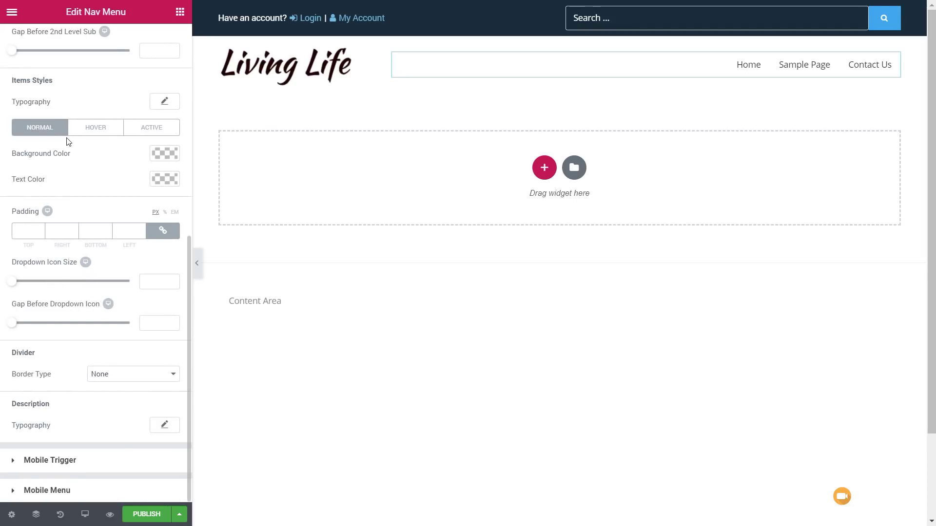
left_click(61, 467)
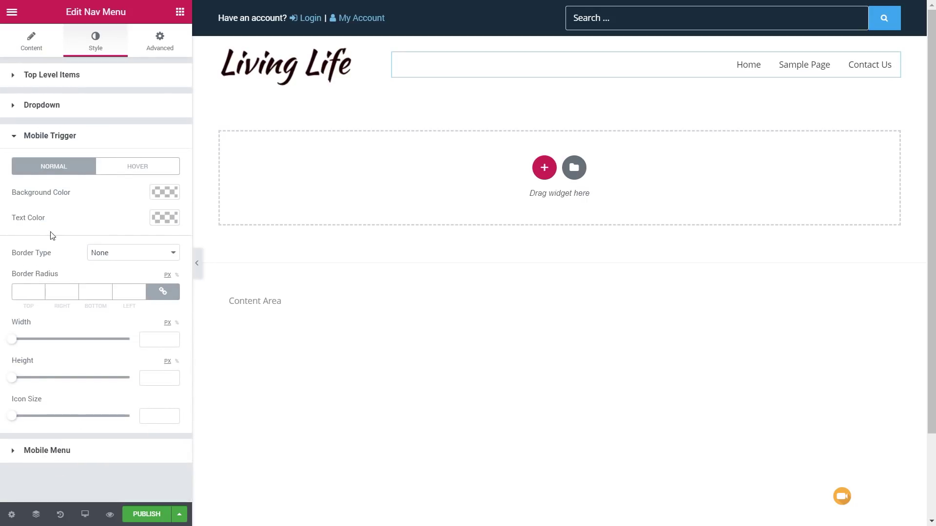
left_click(45, 455)
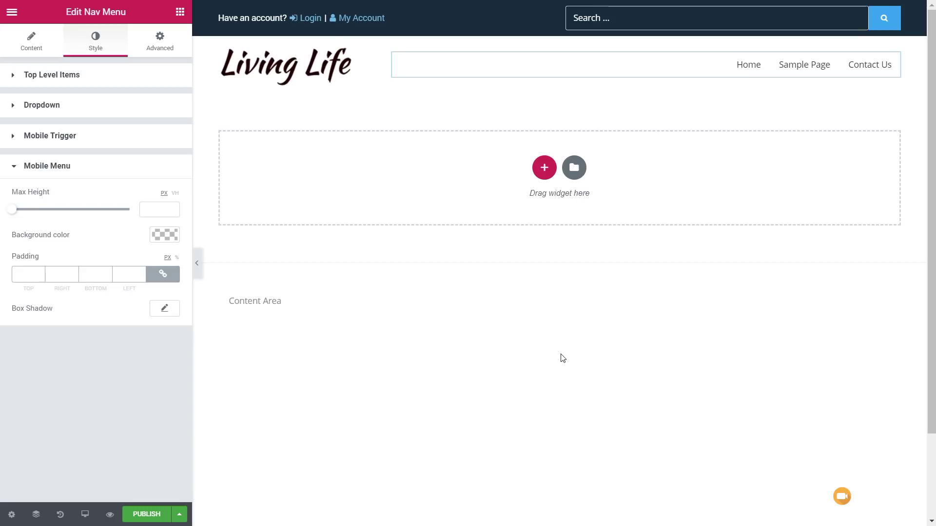
Give the logo-and-menu section a dotted 1 px bottom-only border in light grey (#adadad).
mouse_move(571, 44)
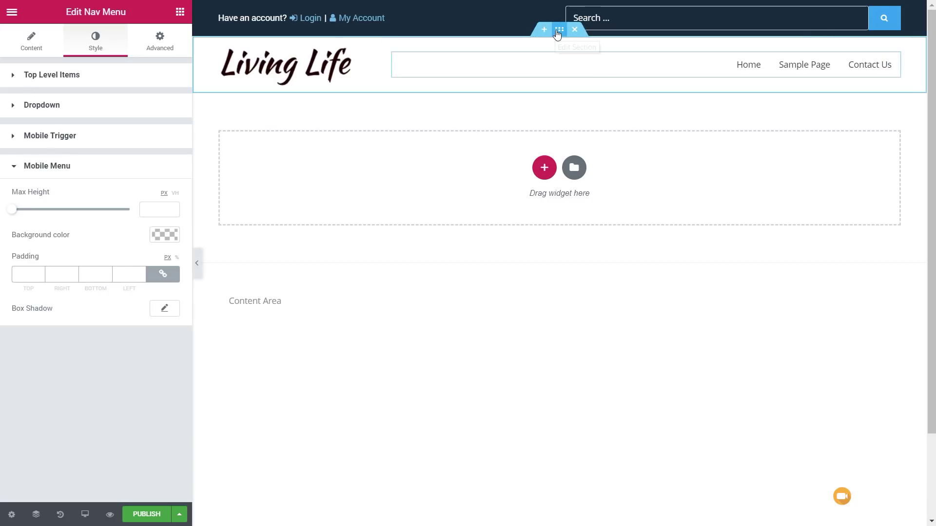
left_click(559, 34)
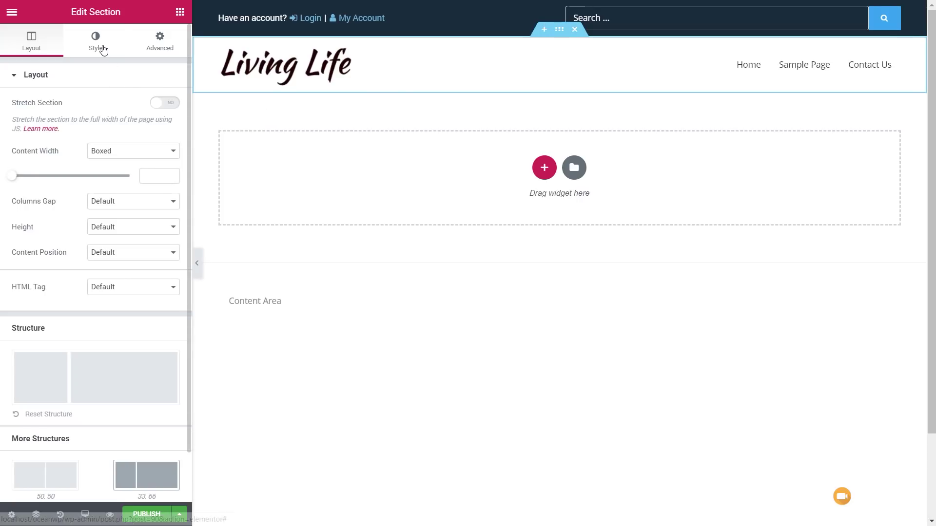
left_click(102, 53)
left_click(45, 168)
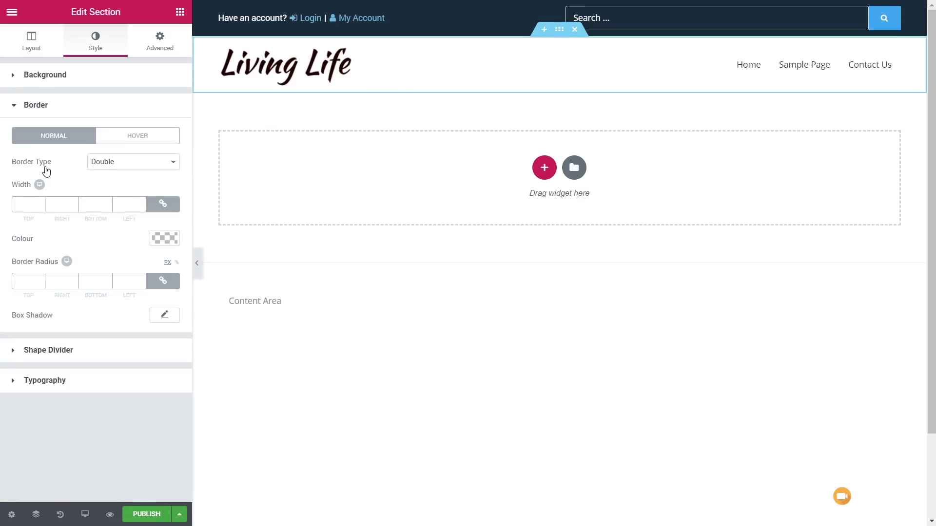
left_click(142, 166)
left_click(122, 205)
left_click(154, 211)
double_click(94, 205)
type("1")
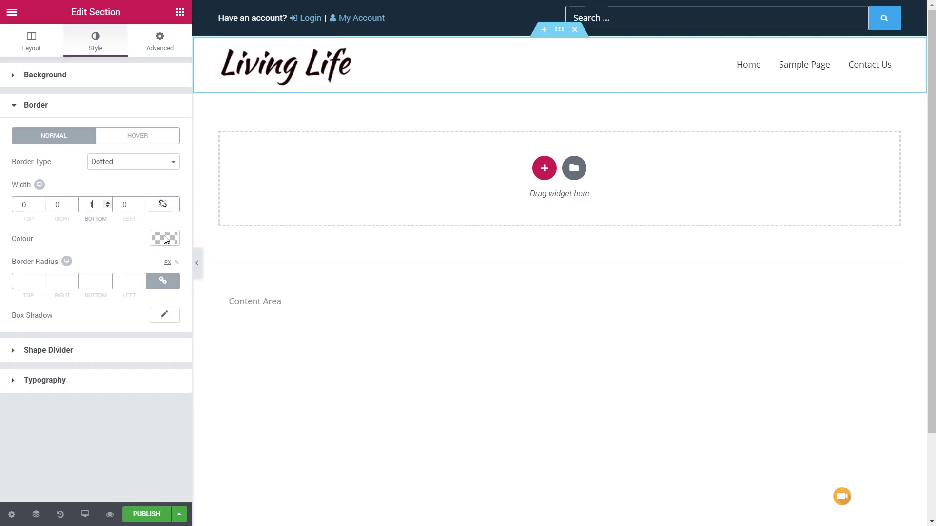
left_click(164, 238)
left_click_drag(88, 341, 25, 280)
left_click(83, 441)
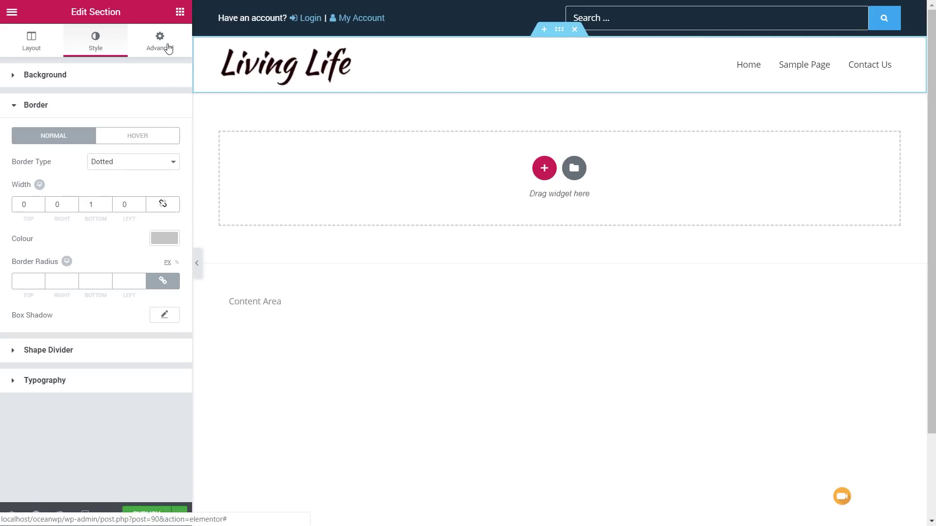
Make the header section sticky at the top, on Desktop only.
left_click(168, 49)
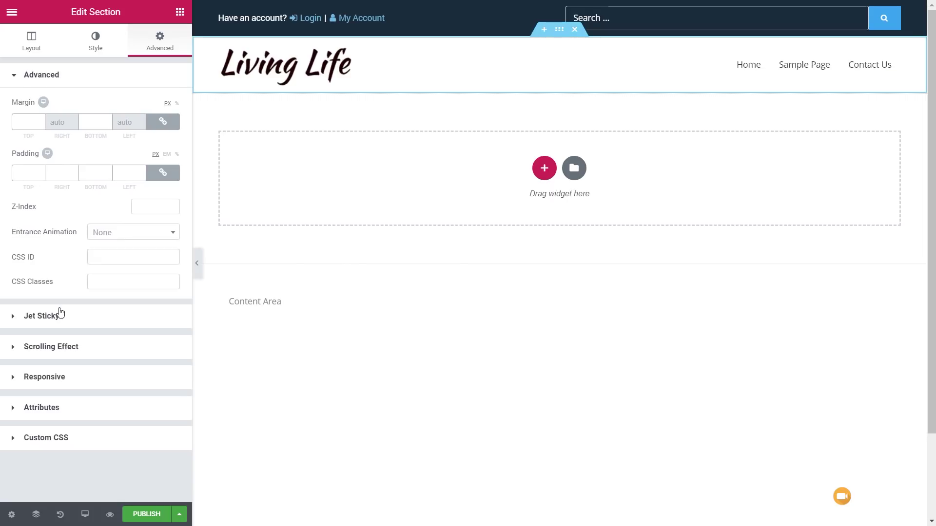
left_click(61, 312)
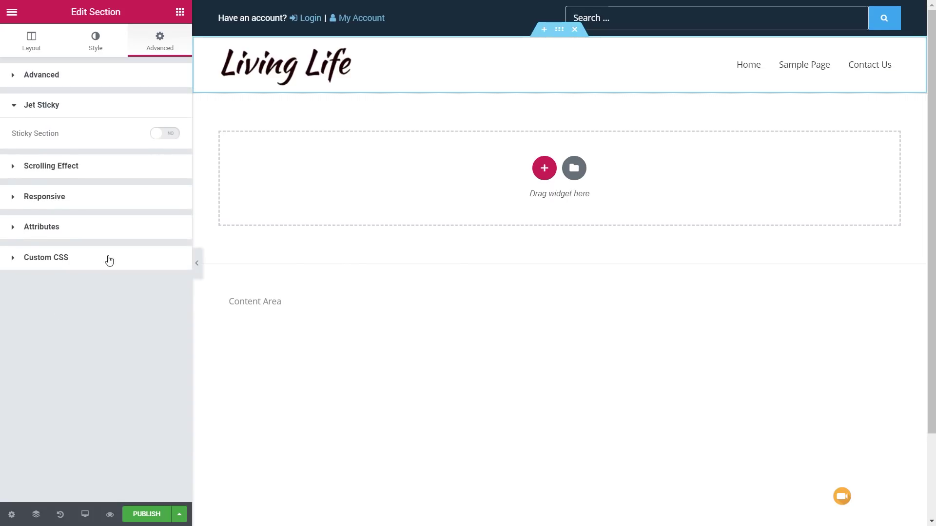
left_click(167, 134)
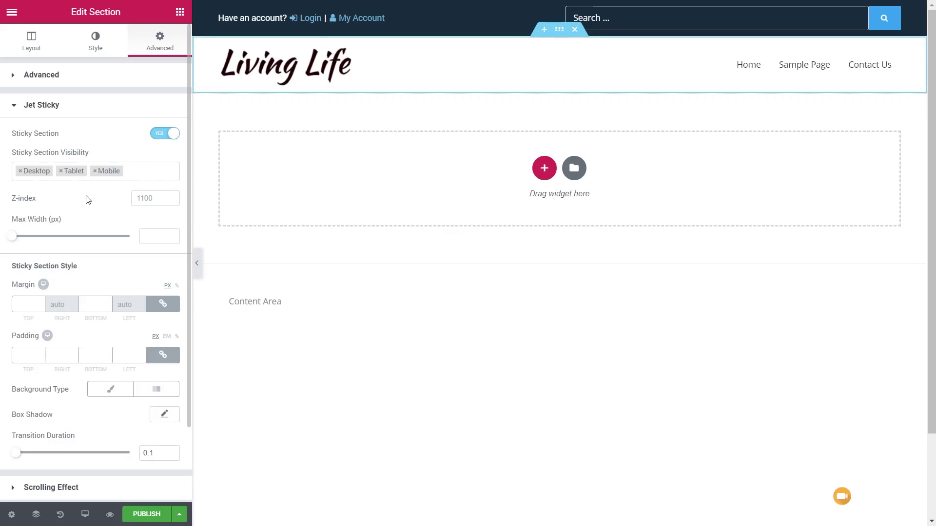
left_click(94, 171)
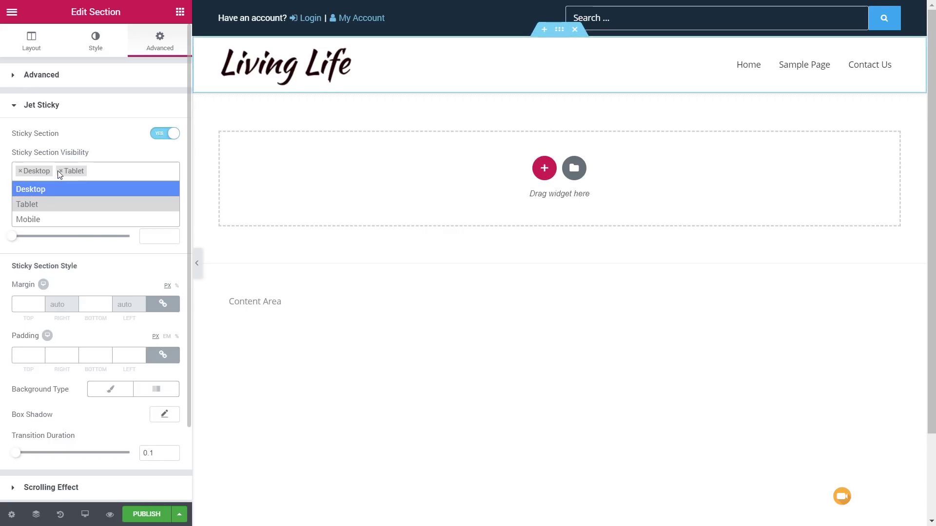
left_click(61, 171)
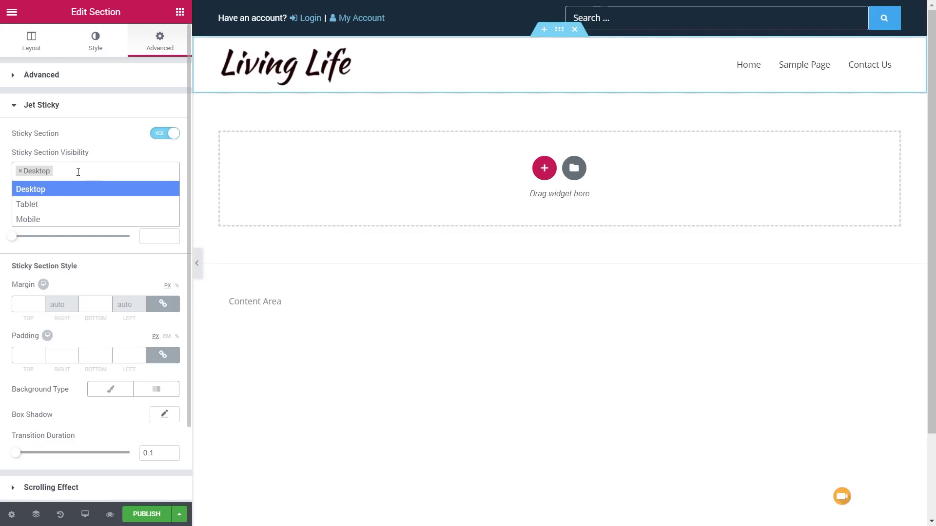
left_click(117, 151)
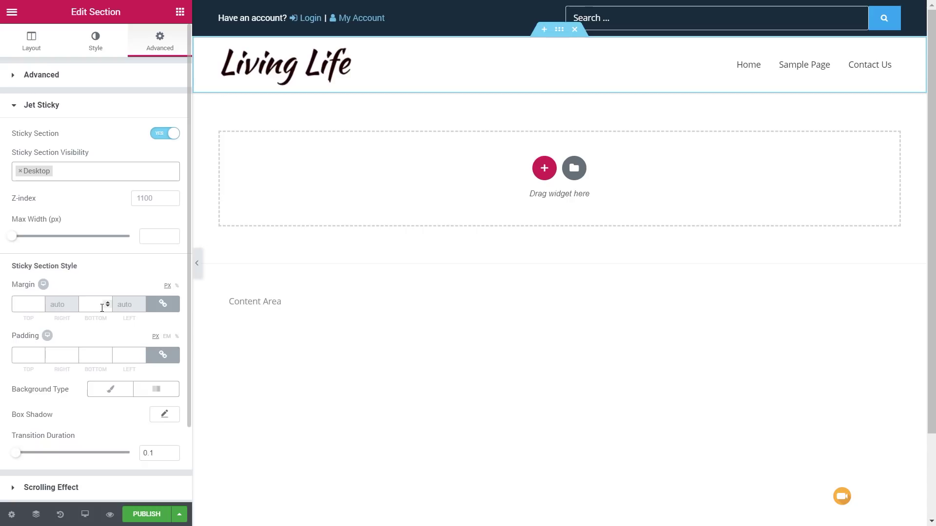
Give the sticky header a semi-transparent white classic background.
scroll(103, 308, "down", 2)
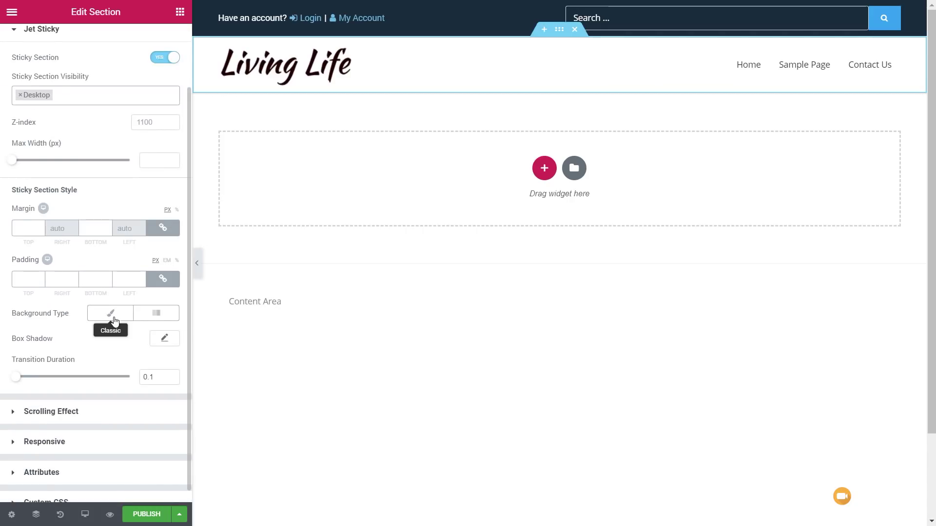
left_click(110, 314)
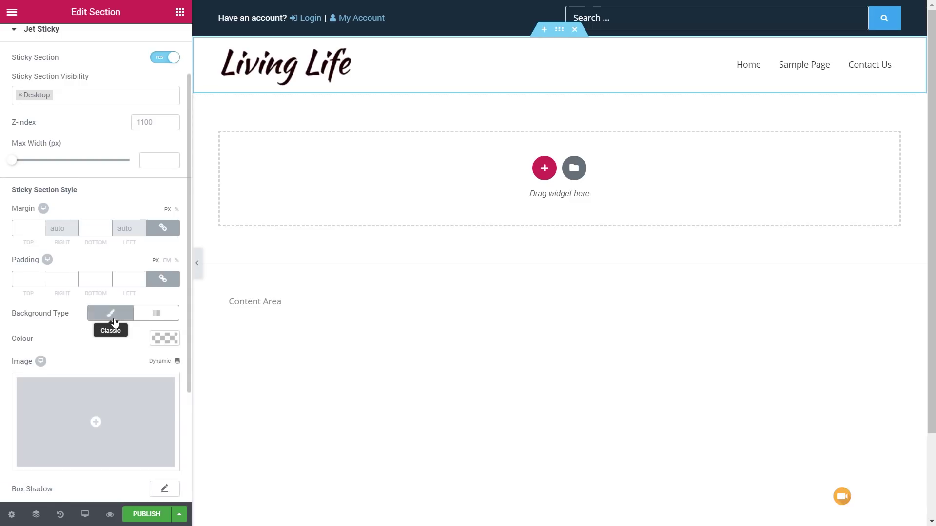
scroll(114, 322, "down", 4)
left_click(161, 188)
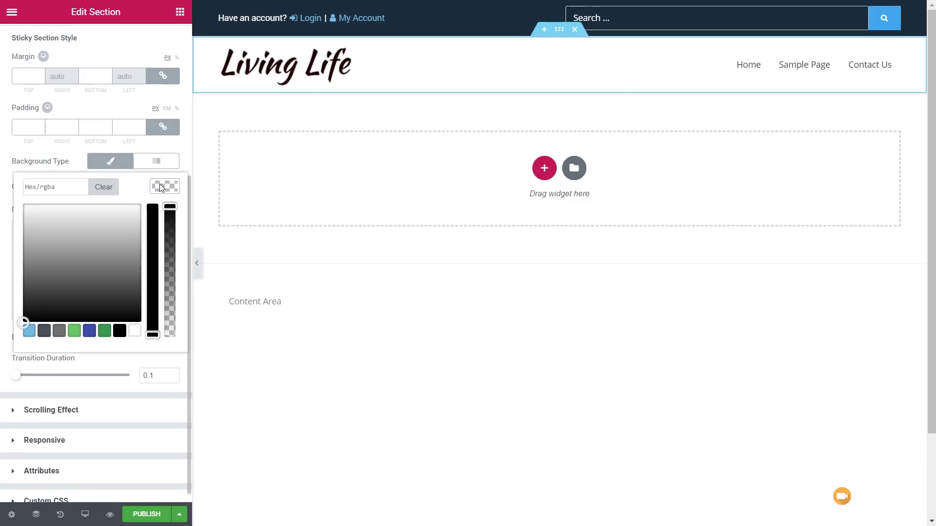
left_click(135, 331)
left_click_drag(176, 209, 176, 235)
left_click(111, 164)
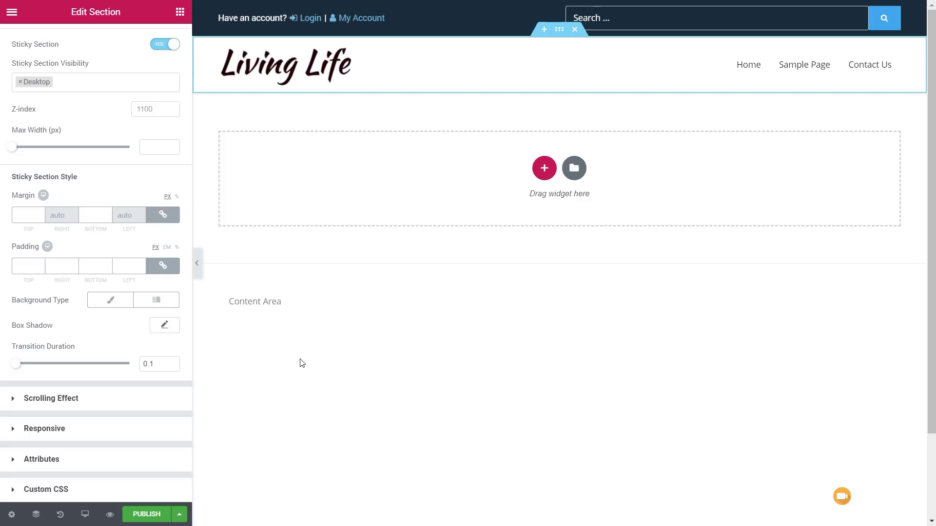
Publish the Jet Header with an Include > Entire Site display condition.
left_click(146, 516)
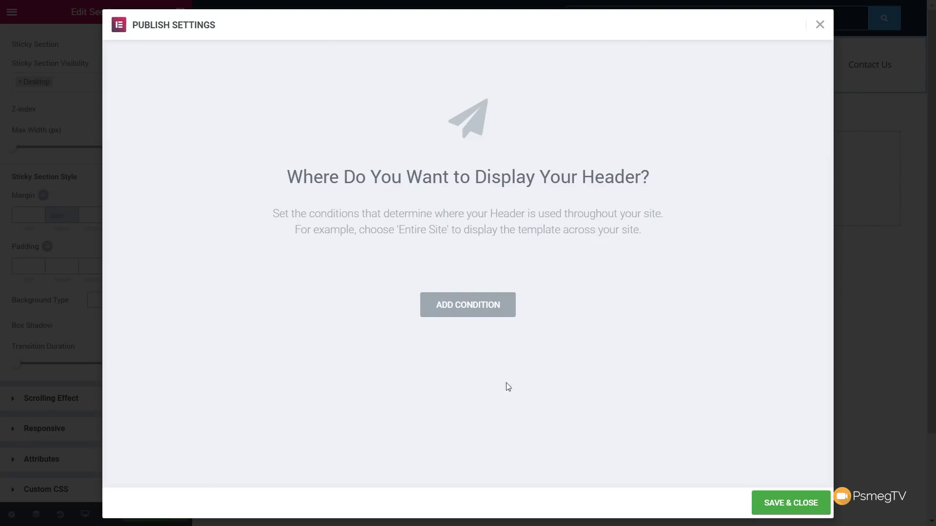
left_click(487, 313)
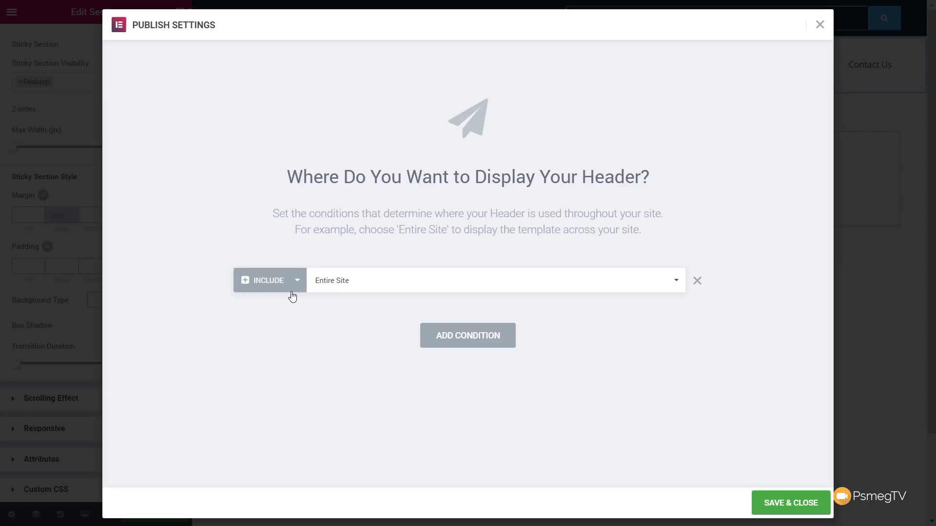
left_click(807, 510)
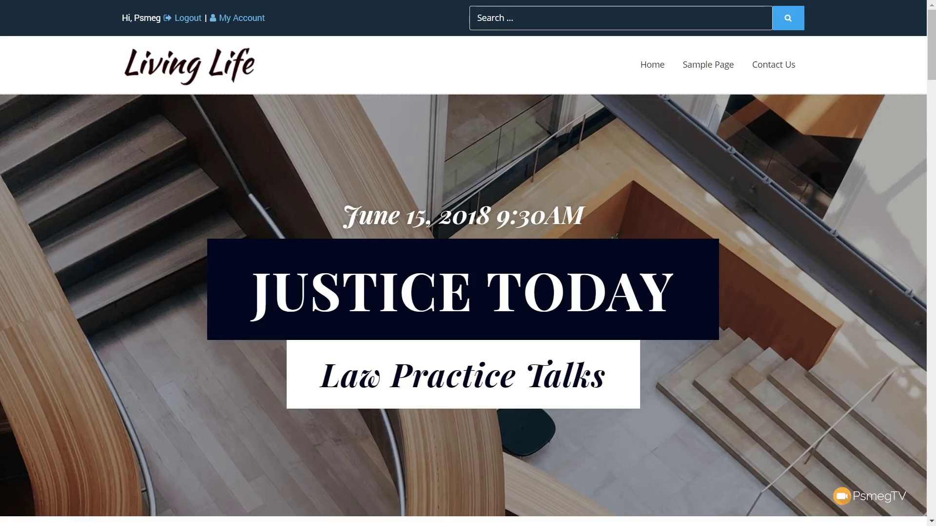
Bring up the Justice Today hero section with its black 0.5-opacity overlay on the staircase photo.
mouse_move(933, 57)
left_mouse_down()
mouse_move(933, 170)
mouse_move(928, 54)
left_mouse_up()
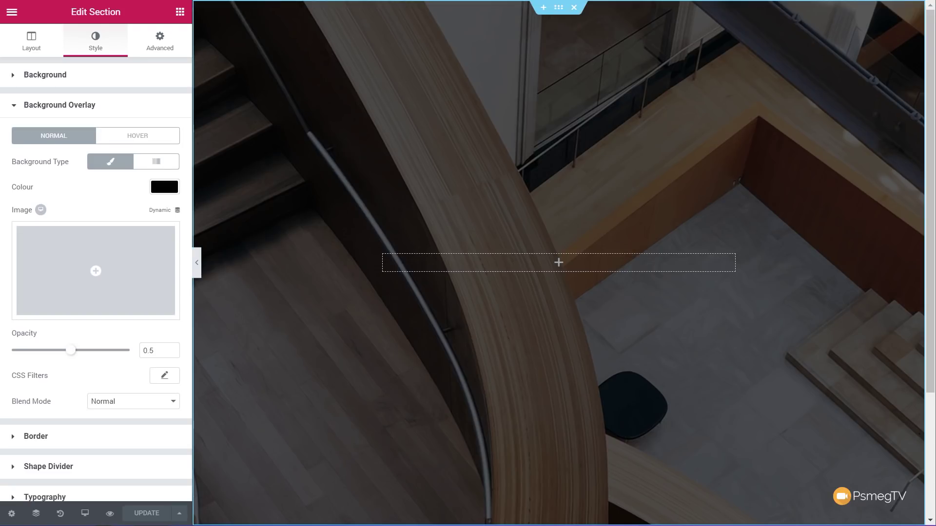
Drag the Jet Blocks Registration Form widget into the empty hero section.
left_click(179, 11)
scroll(141, 288, "down", 20)
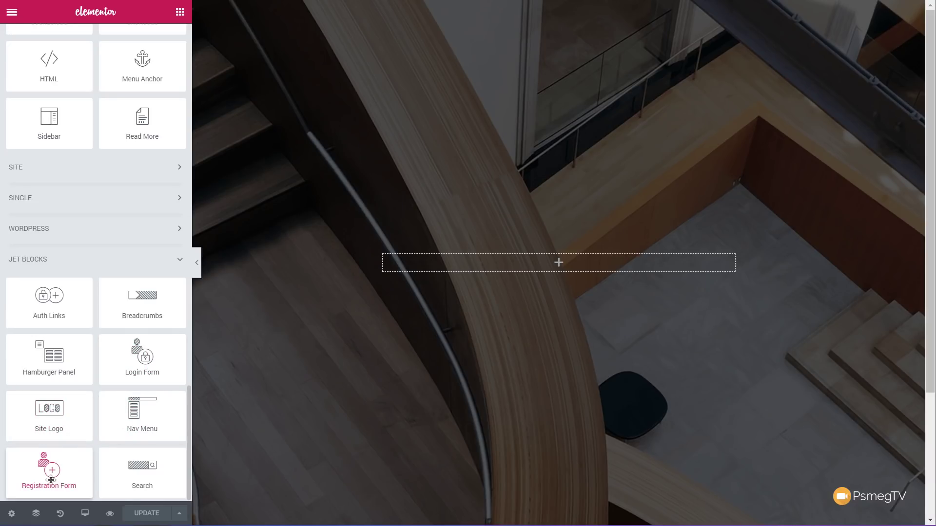
left_click_drag(49, 478, 555, 269)
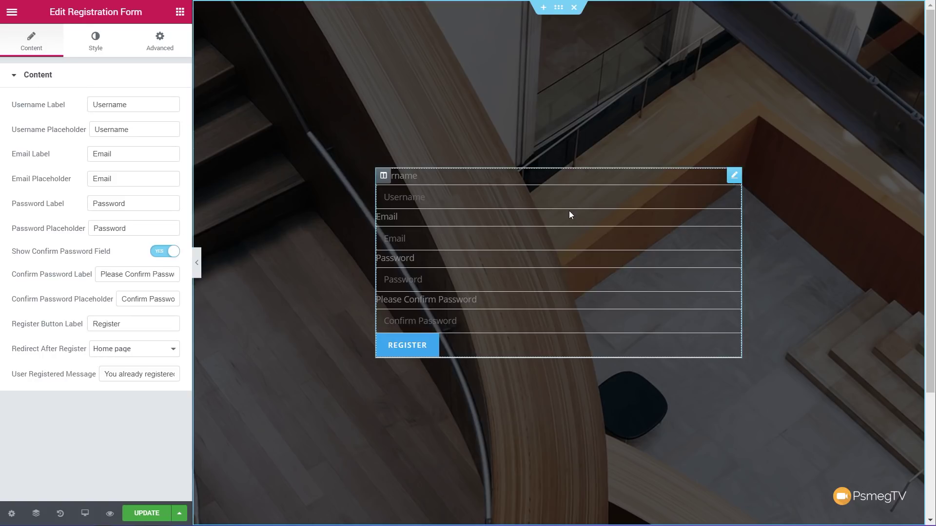
Give the form's column a white classic background.
left_click(384, 176)
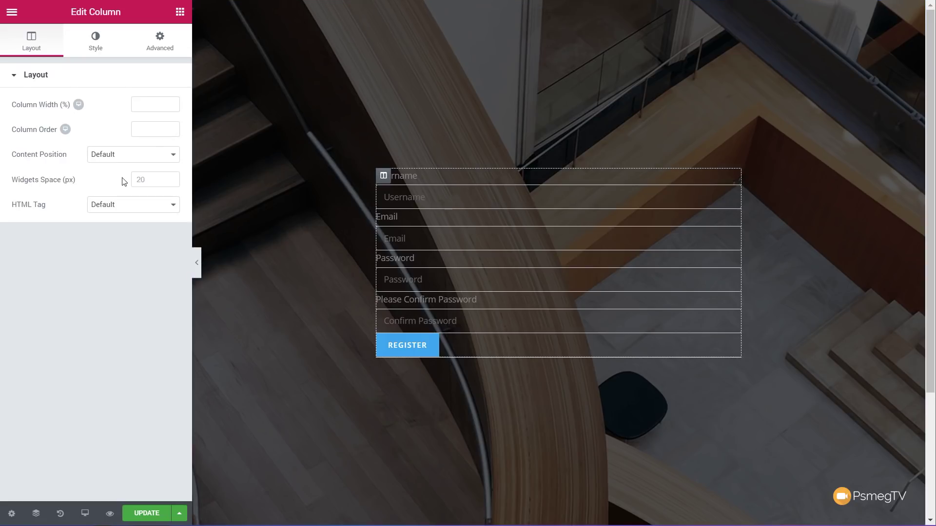
left_click(95, 40)
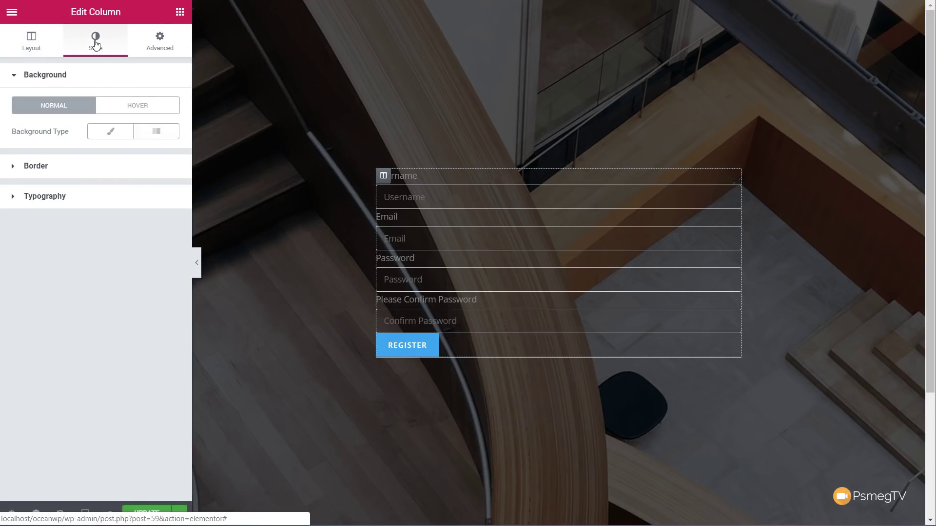
left_click(104, 130)
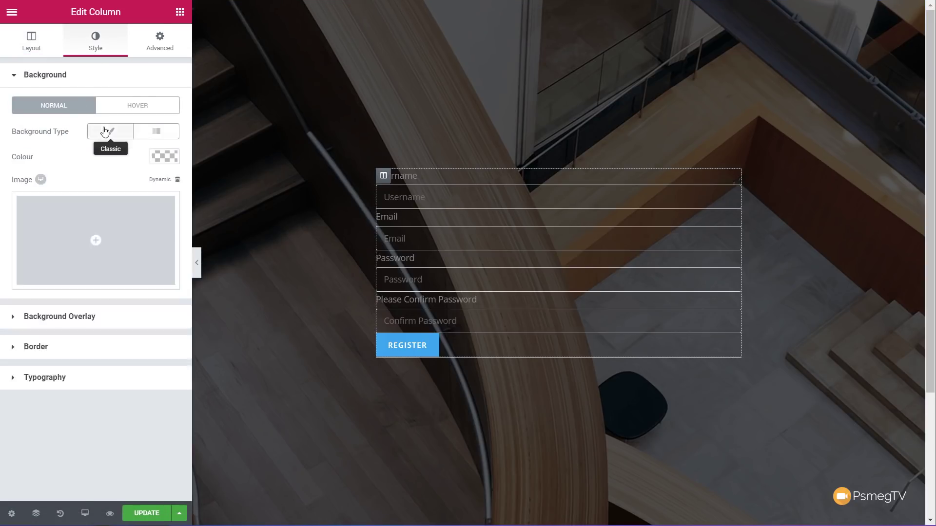
left_click(168, 156)
left_click(135, 302)
Set 50 px linked padding on the column and check its box shadow settings.
left_click(156, 39)
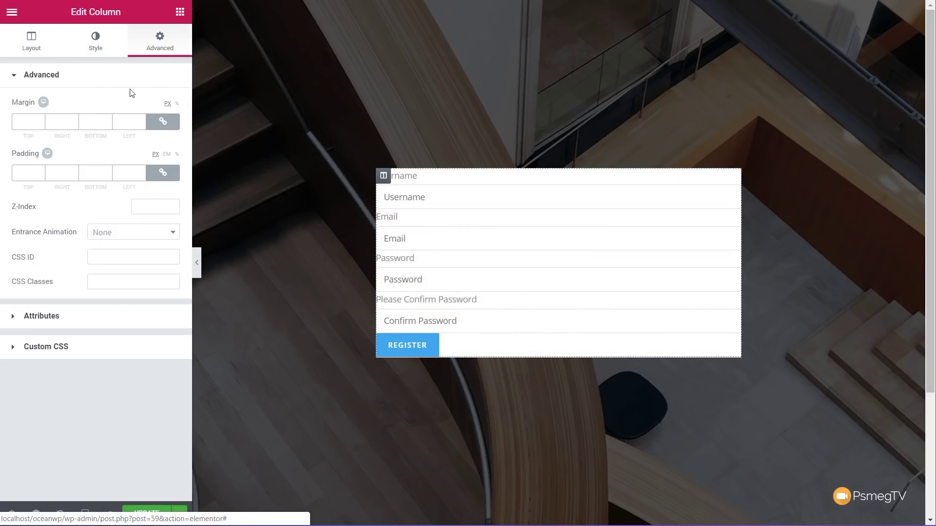
left_click(25, 172)
type("50")
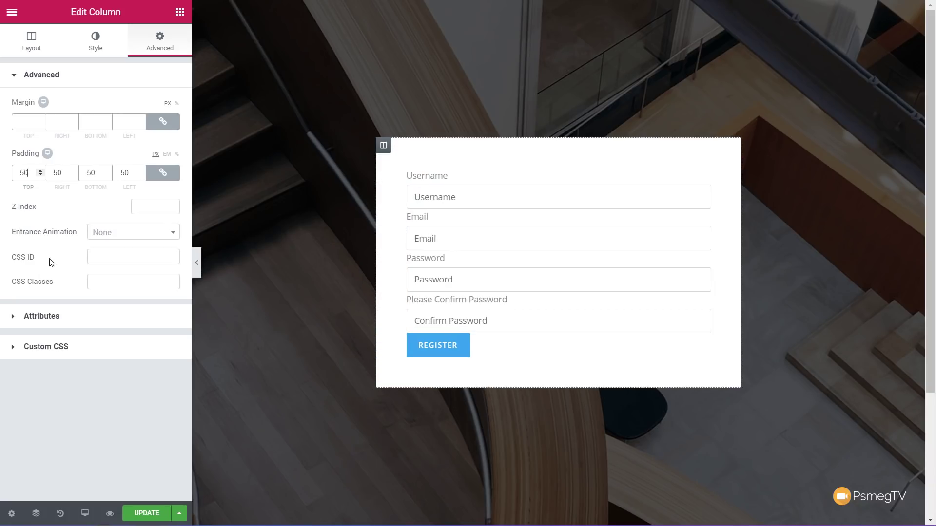
left_click(90, 45)
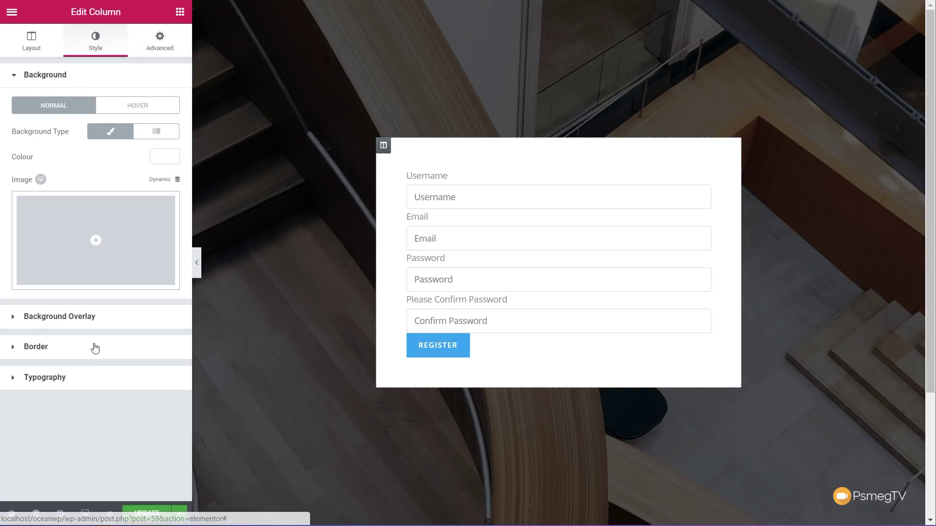
left_click(43, 349)
left_click(168, 269)
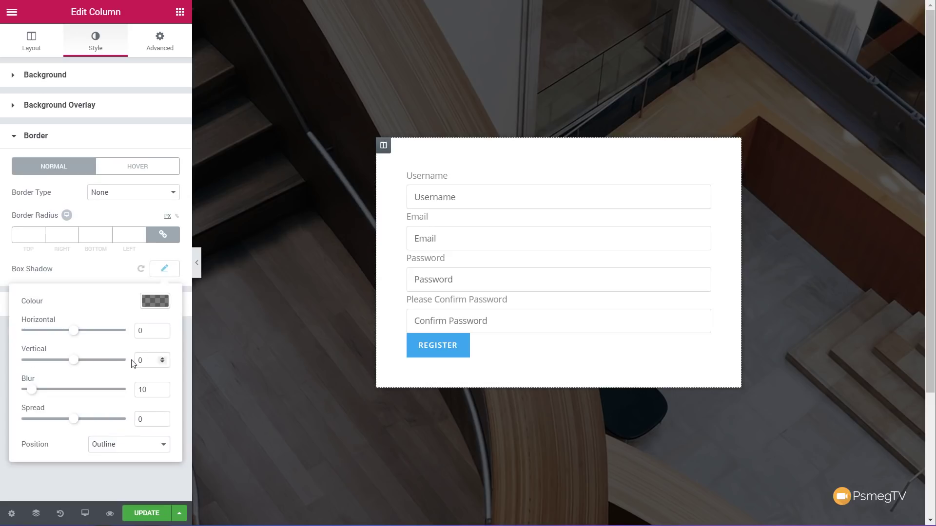
left_click(83, 342)
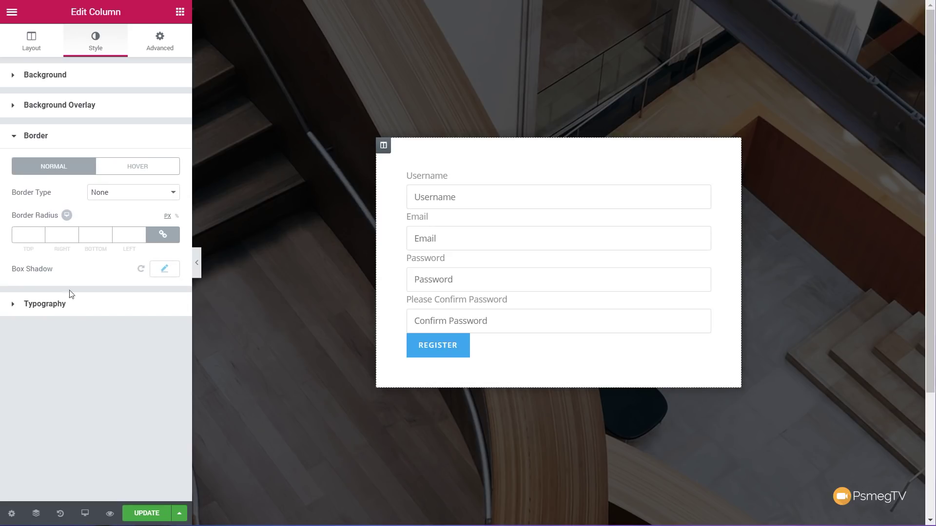
Clear the Username and Email label fields of the registration form.
mouse_move(667, 192)
left_click(704, 176)
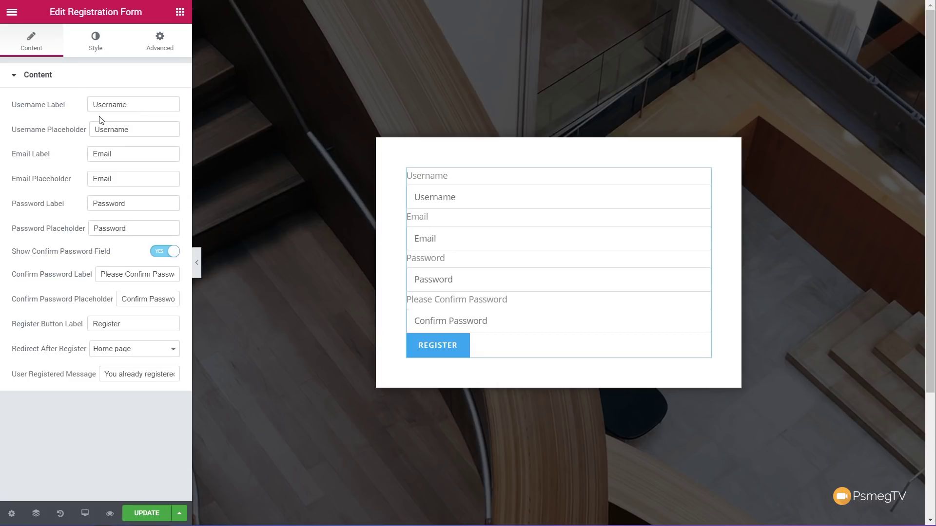
left_click_drag(133, 105, 27, 102)
key("BackSpace")
left_click_drag(89, 156, 114, 154)
key("BackSpace")
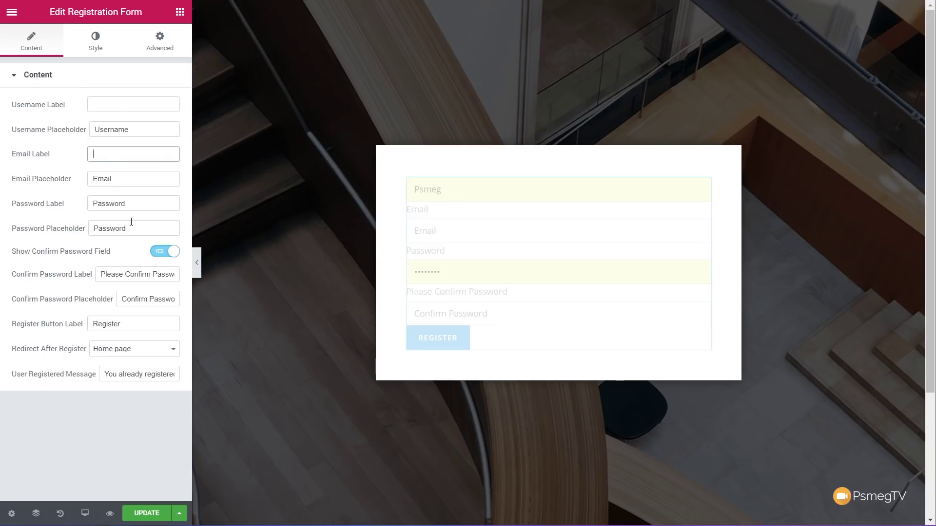
Clear the Password and Confirm Password labels, toggling Show Confirm Password off and back on.
left_click(132, 204)
left_click_drag(133, 204, 26, 336)
key("BackSpace")
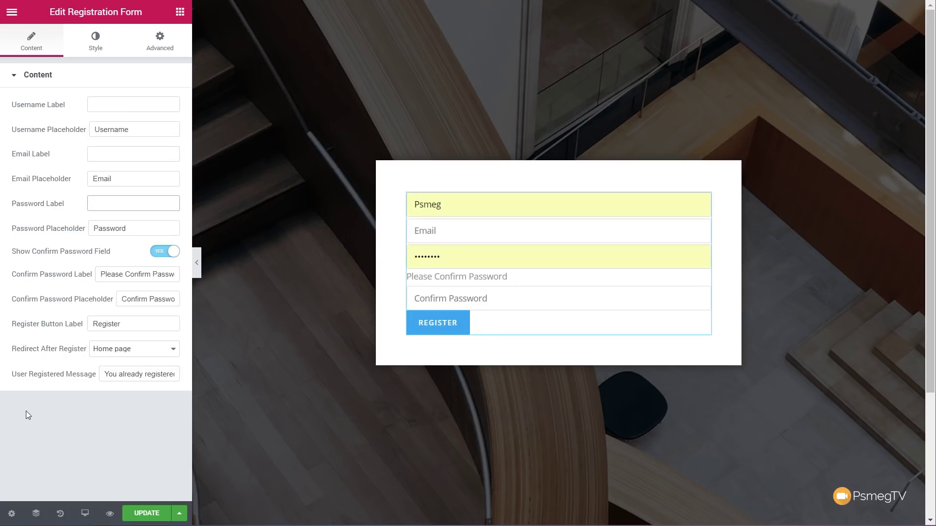
left_click_drag(101, 275, 185, 313)
key("BackSpace")
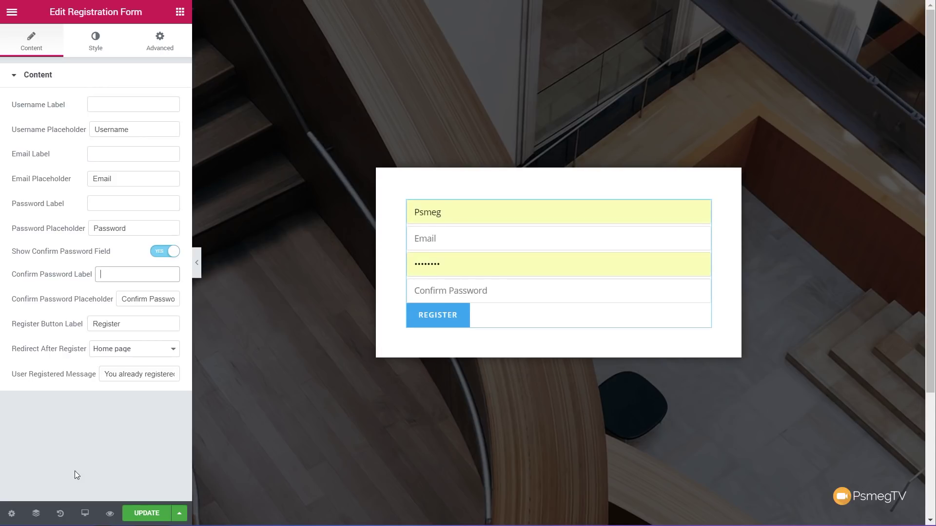
left_click(134, 441)
left_click(157, 253)
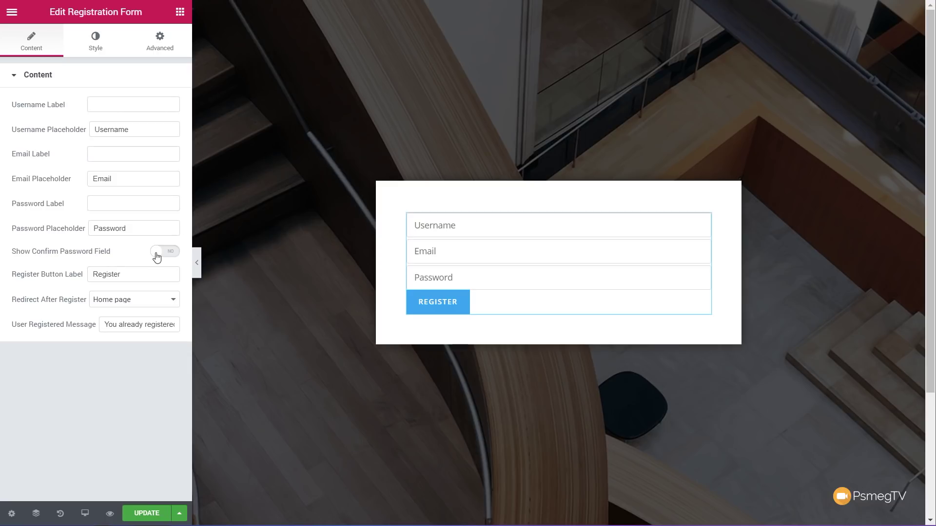
left_click(175, 255)
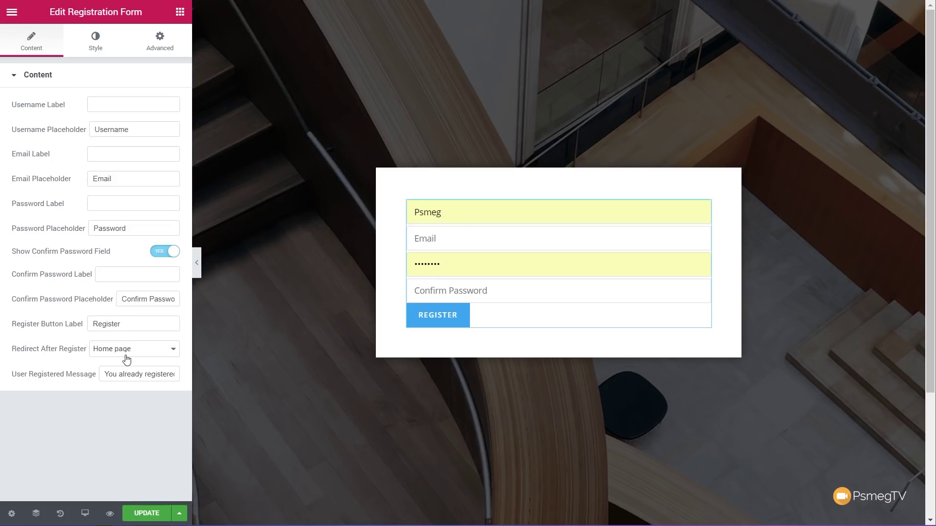
Keep Home page as the redirect after registering and bring up the form's Fields style settings.
left_click(127, 351)
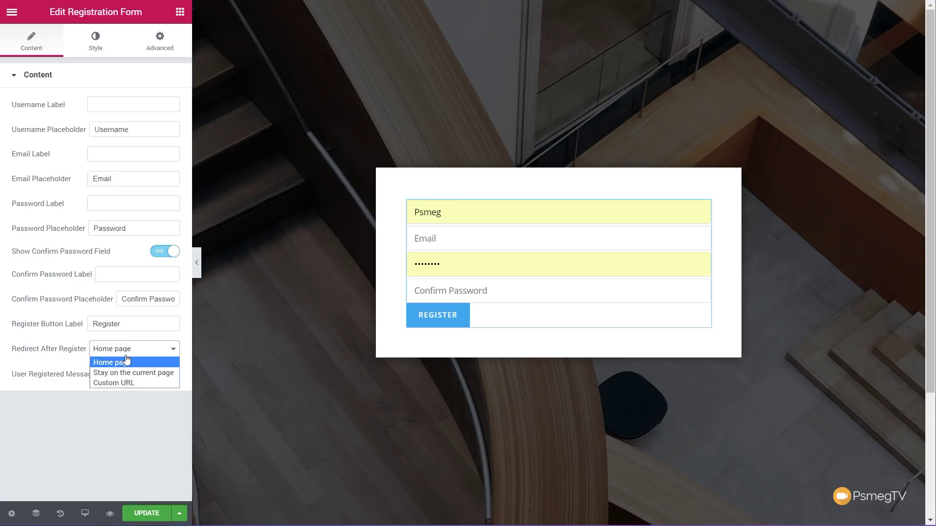
left_click(116, 434)
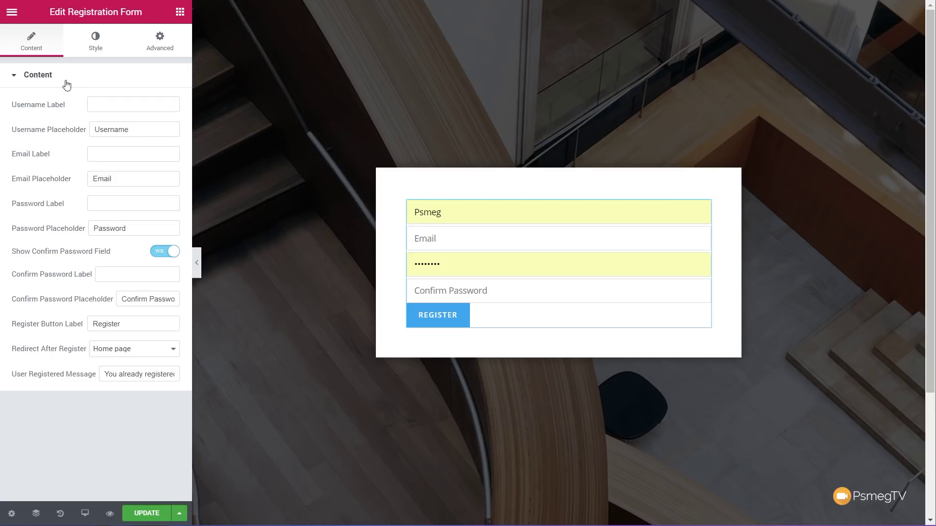
left_click(87, 49)
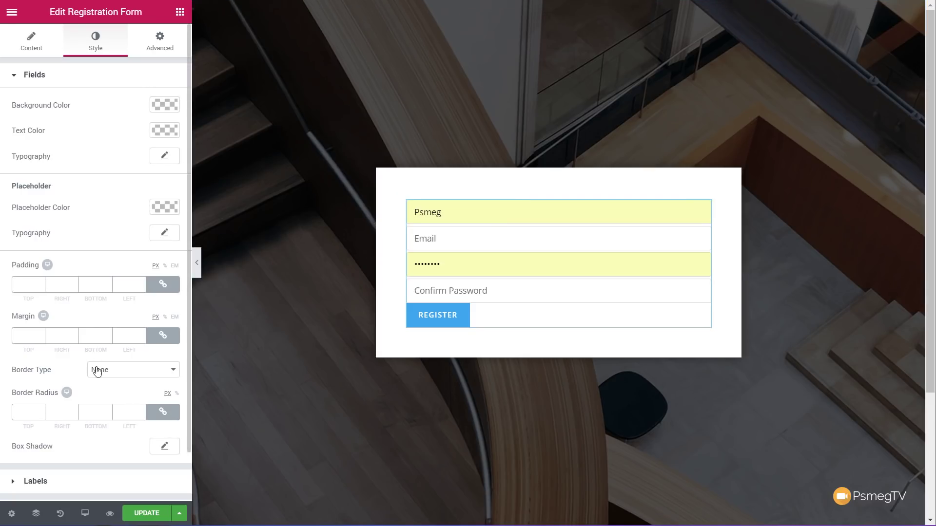
Give the form fields an unlinked 10 px bottom margin and update the page.
left_click(162, 337)
left_click(85, 337)
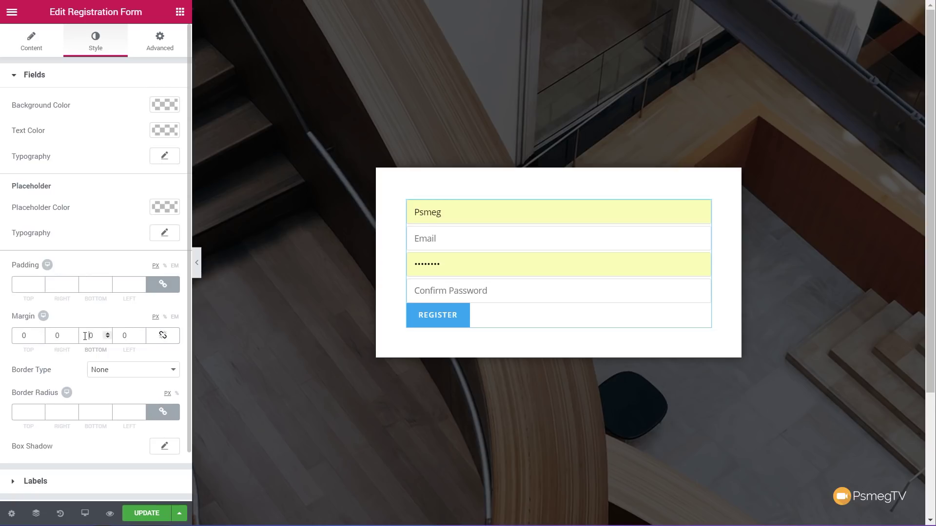
type("1")
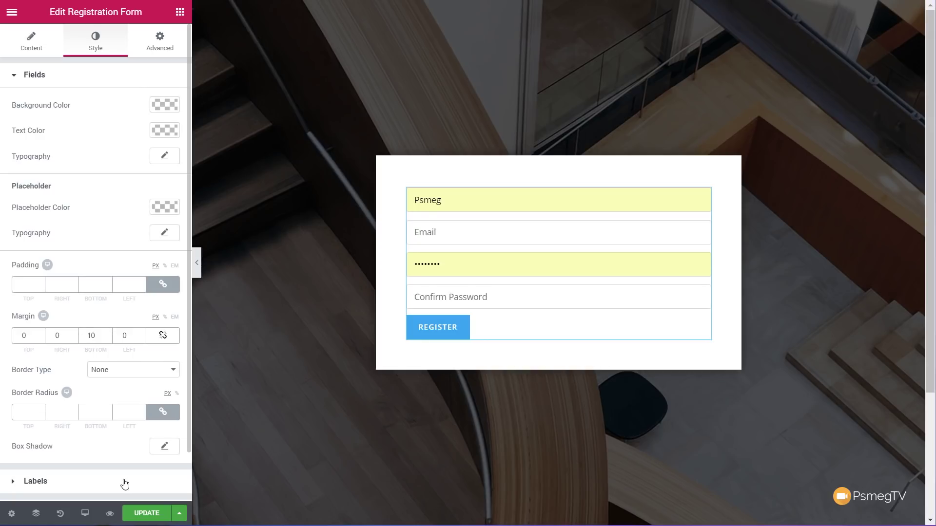
left_click(98, 485)
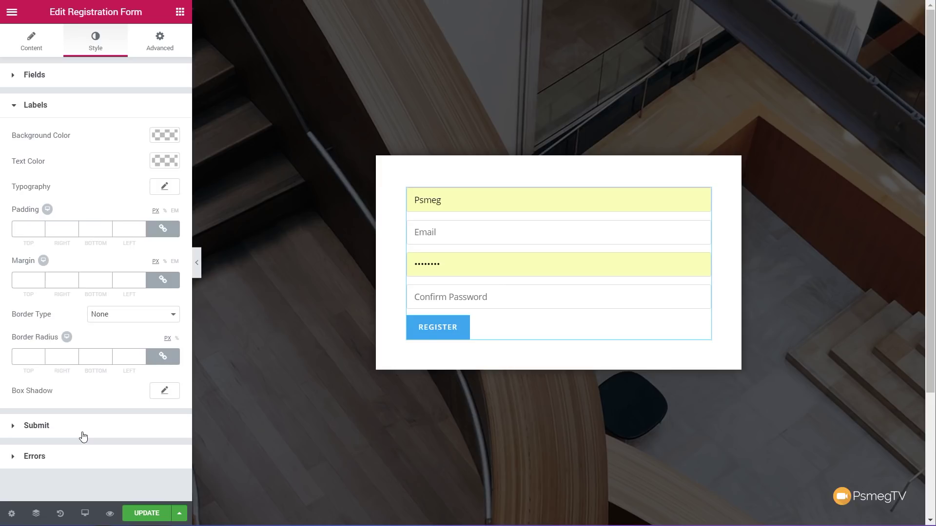
left_click(149, 518)
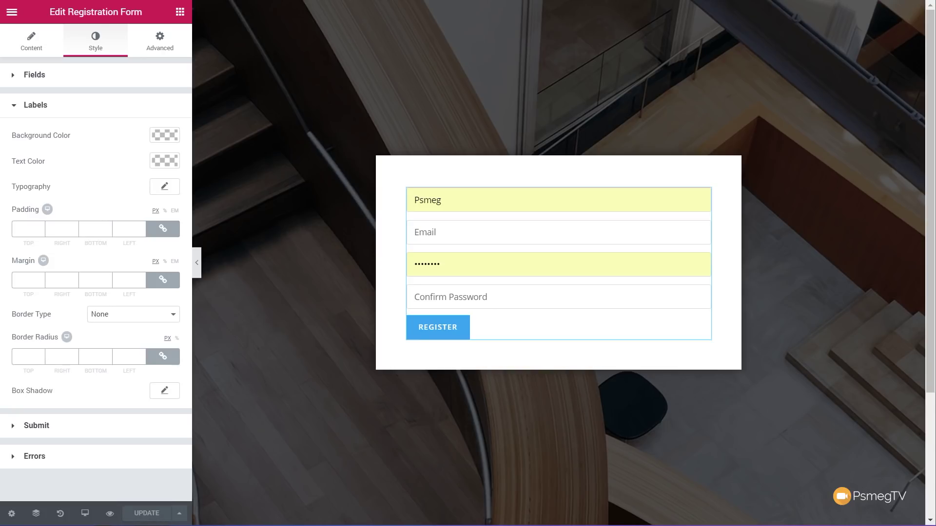
left_click(11, 11)
From the WordPress Theme Builder's header templates, reopen Jet Header in Elementor.
left_click(63, 327)
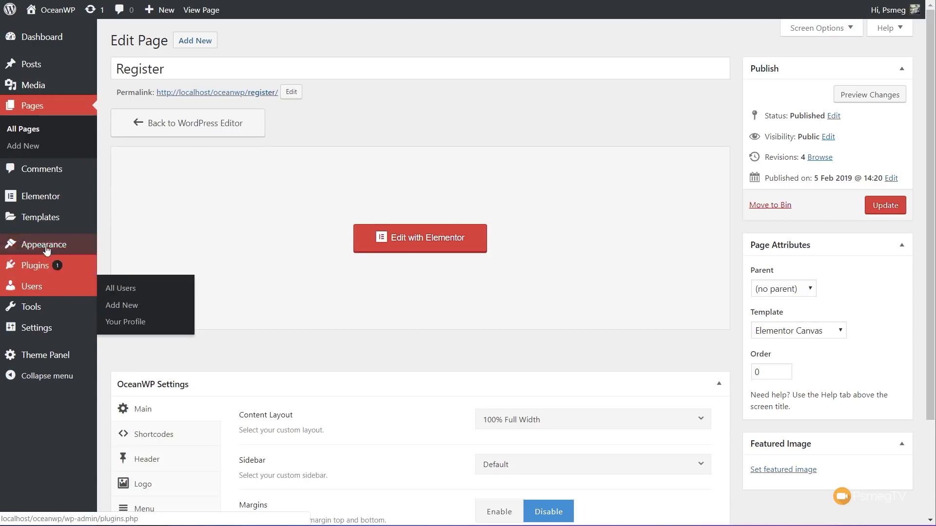
mouse_move(73, 215)
left_click(138, 237)
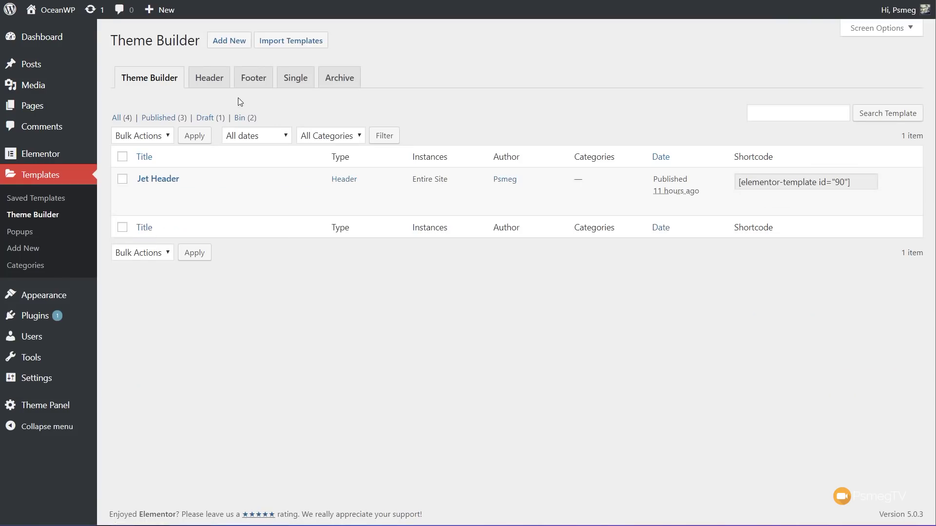
left_click(196, 81)
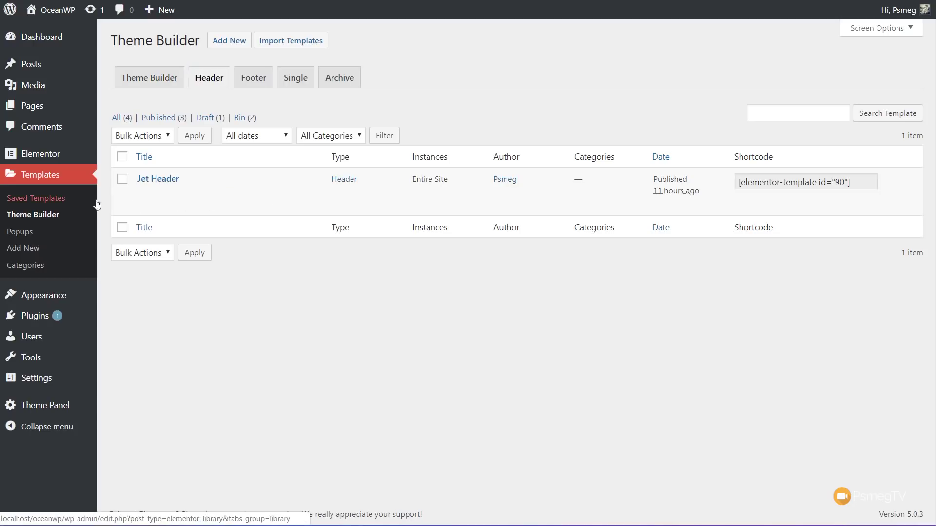
left_click(182, 206)
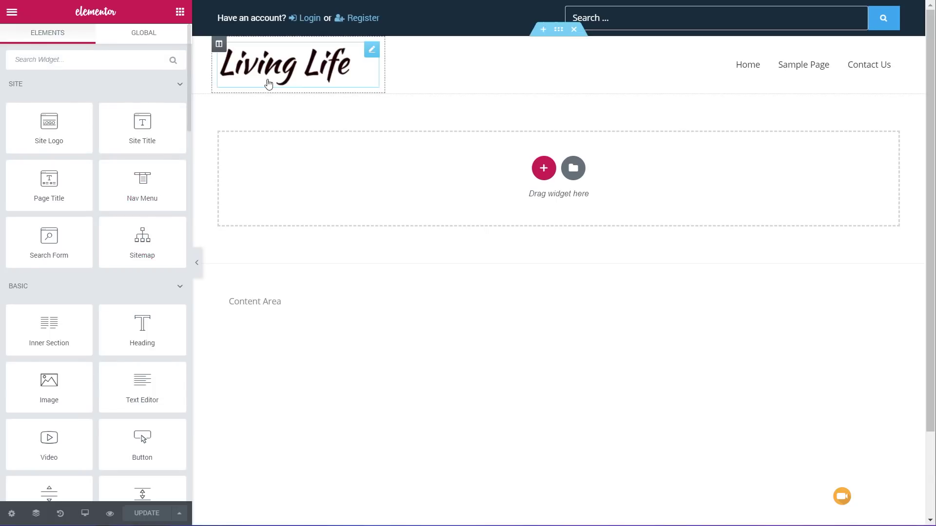
Set the Auth Links widget's Register Page URL to /register/.
left_click(545, 18)
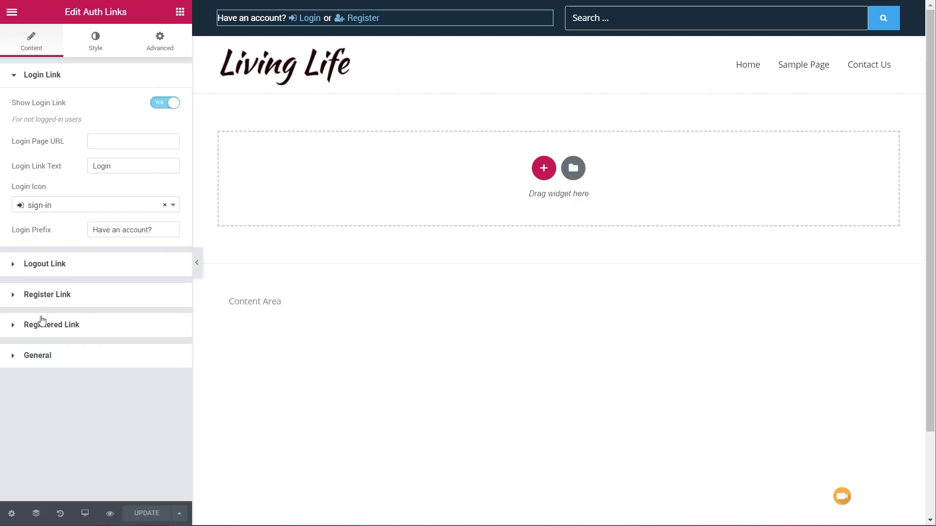
left_click(60, 295)
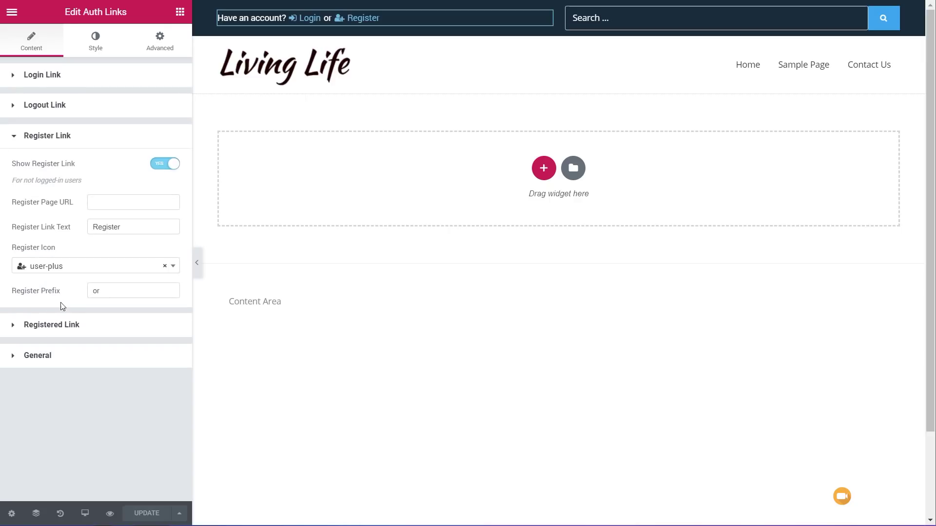
left_click(105, 202)
type("/register/")
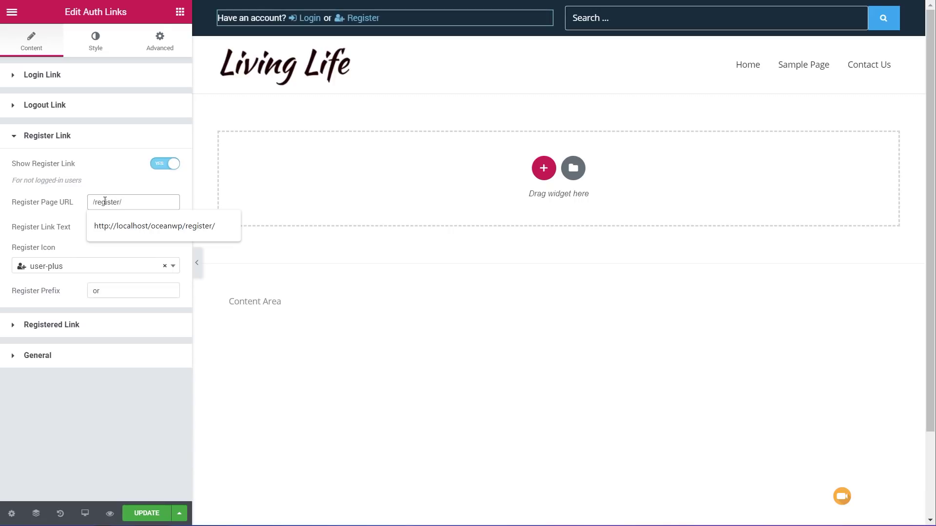
left_click(102, 408)
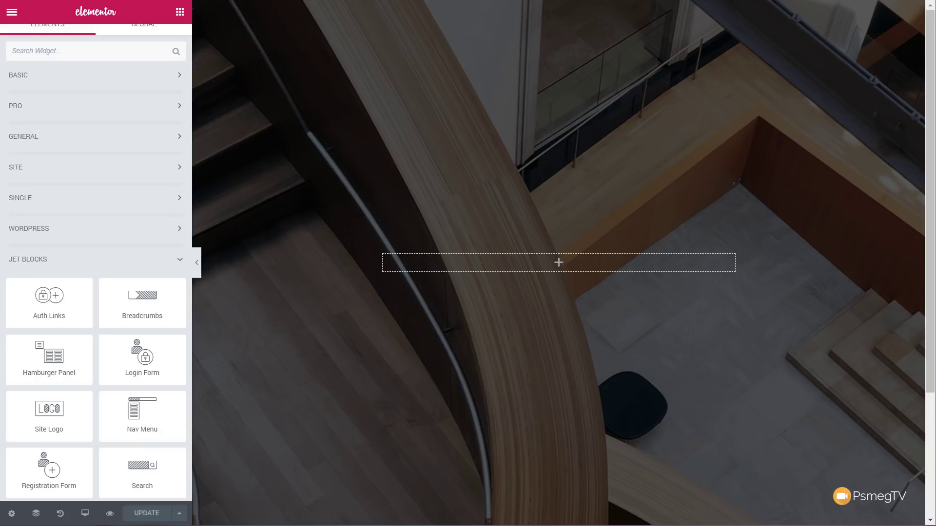
Drop a Login Form onto the photo section and clear its Username and Remember Me labels.
left_click_drag(145, 353, 510, 271)
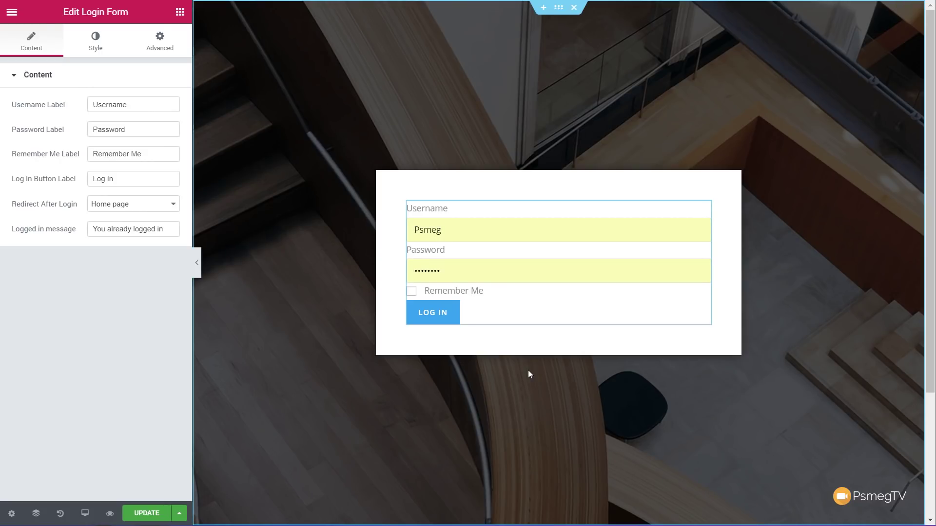
left_click_drag(140, 104, 52, 111)
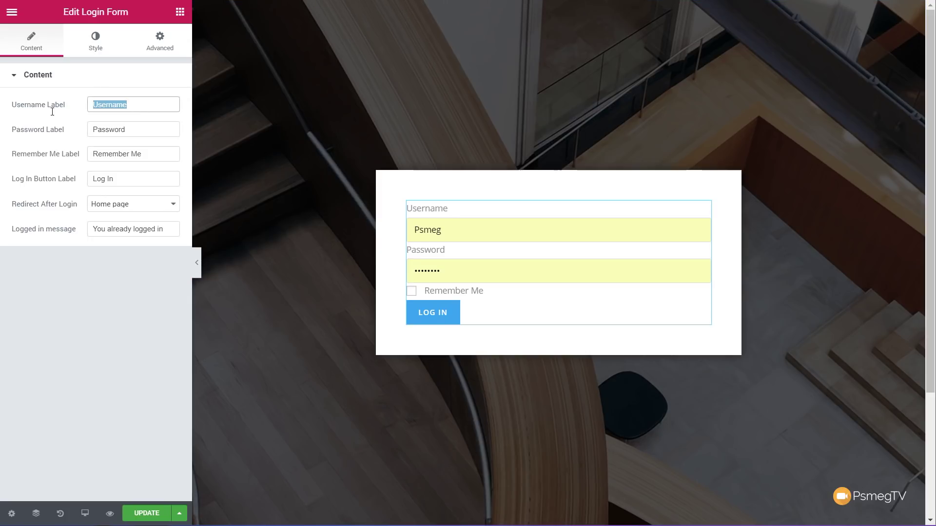
key("BackSpace")
left_click_drag(141, 153, 49, 156)
key("BackSpace")
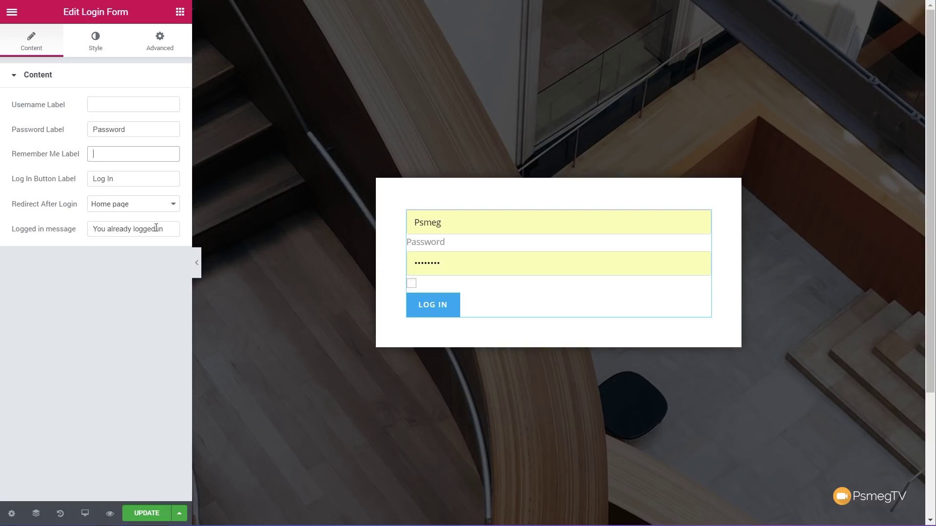
Give the form fields an unlinked 10px bottom margin and remove the Password label.
left_click(96, 42)
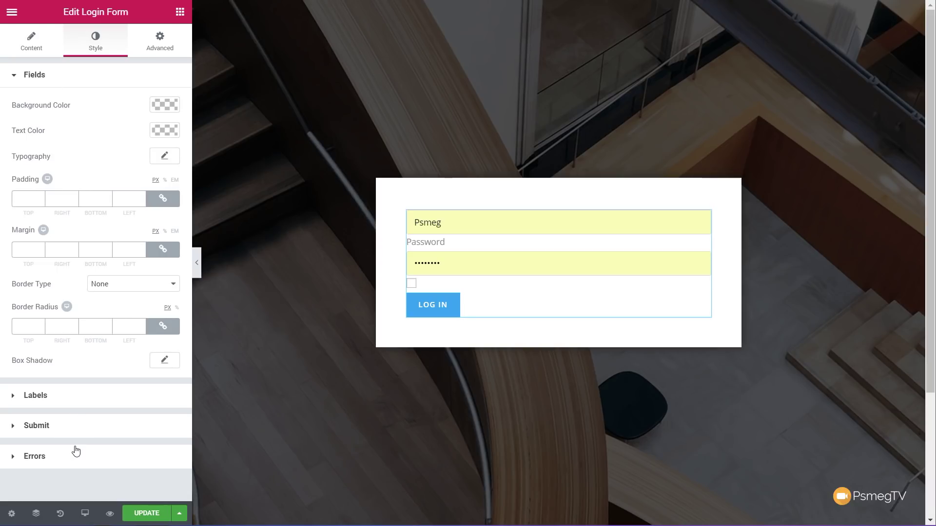
left_click(167, 251)
left_click(84, 247)
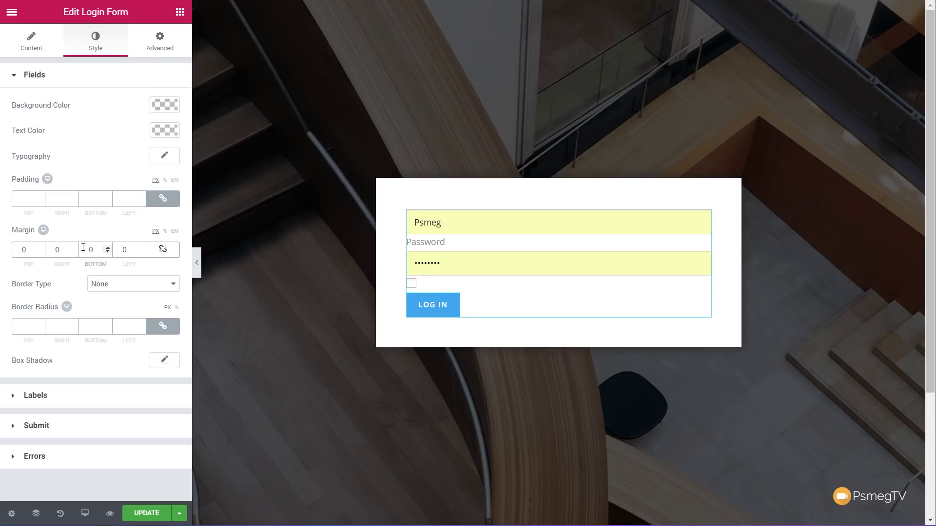
type("1")
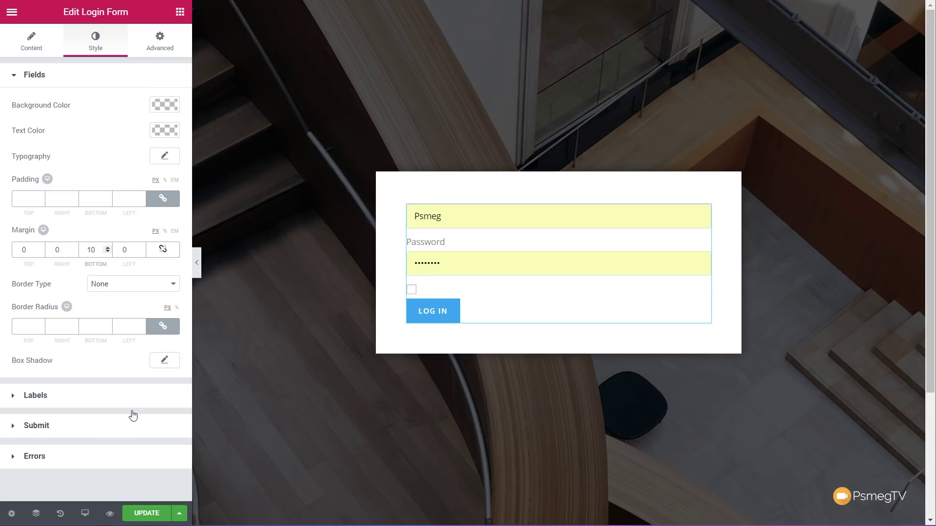
left_click(31, 49)
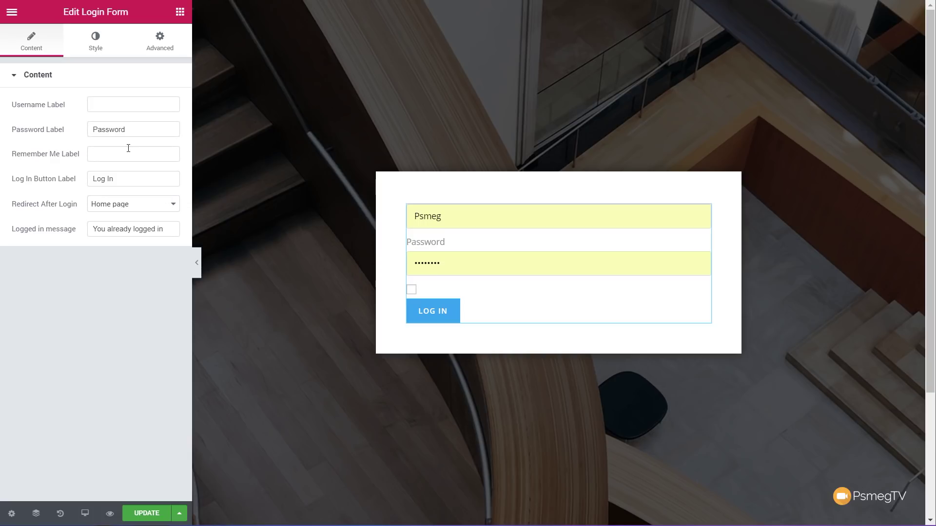
double_click(131, 126)
key("BackSpace")
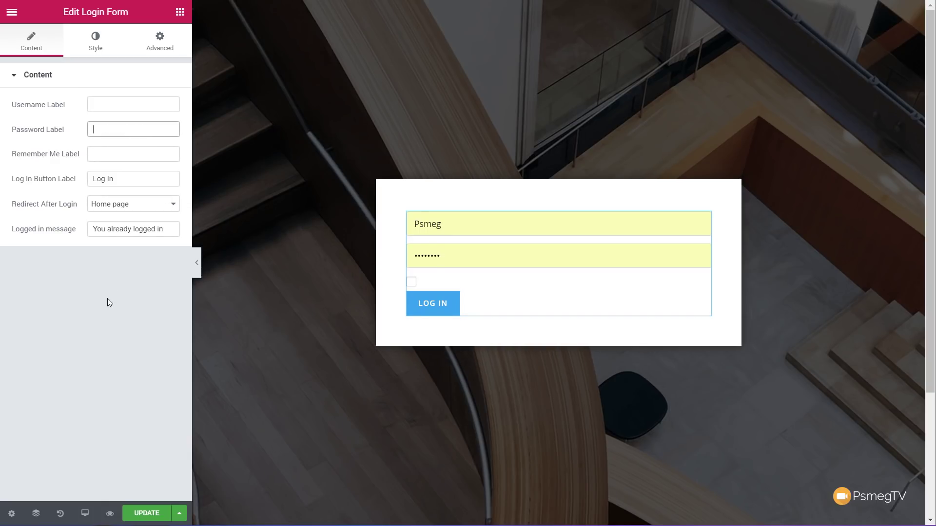
Save the Login page with Update and exit to the WordPress dashboard.
left_click(147, 513)
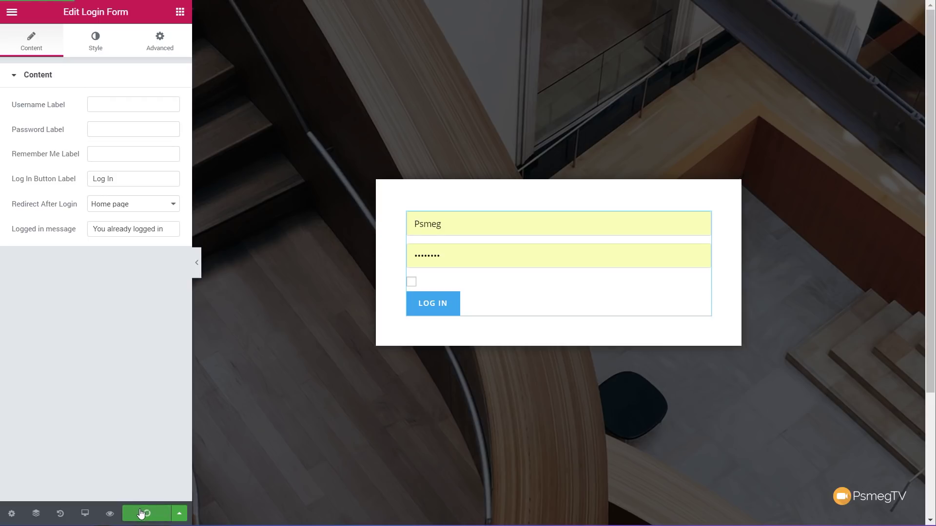
left_click(20, 12)
left_click(63, 329)
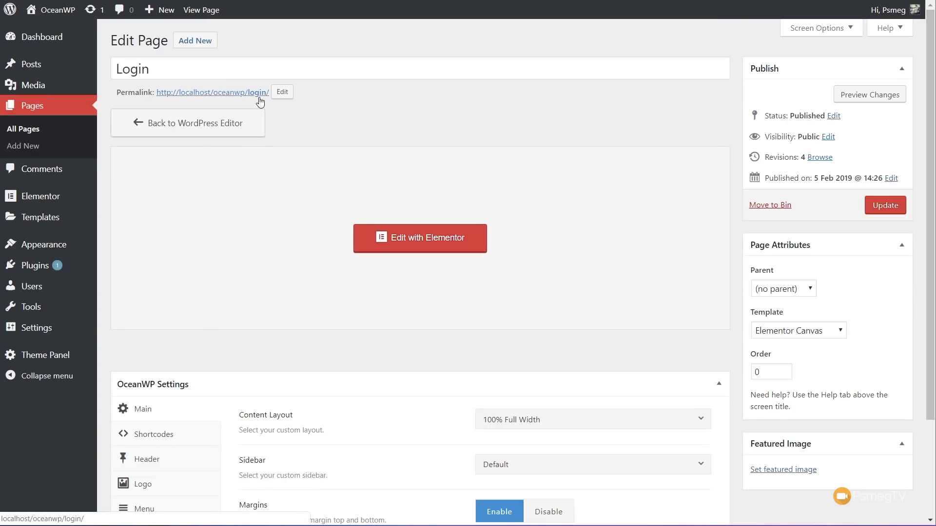
Open the Jet Header template from Templates > Theme Builder with Elementor.
mouse_move(58, 197)
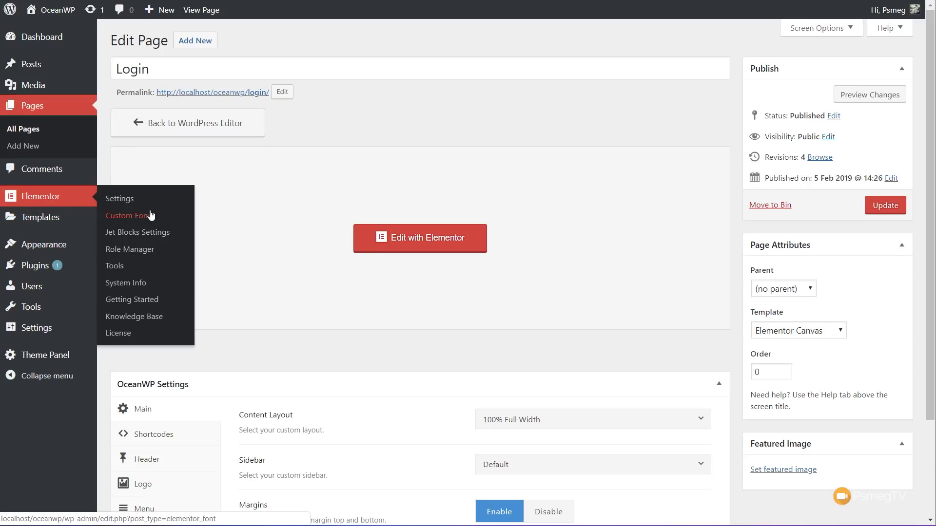
mouse_move(73, 217)
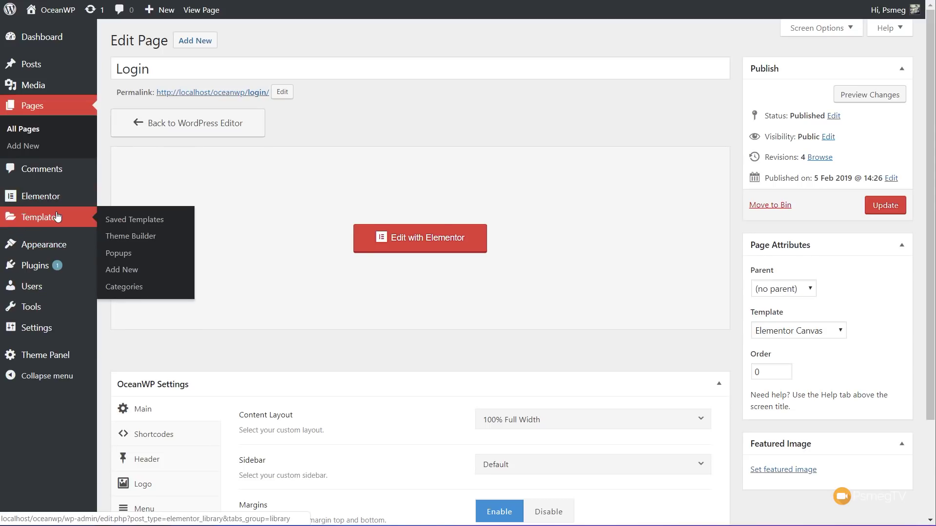
left_click(141, 245)
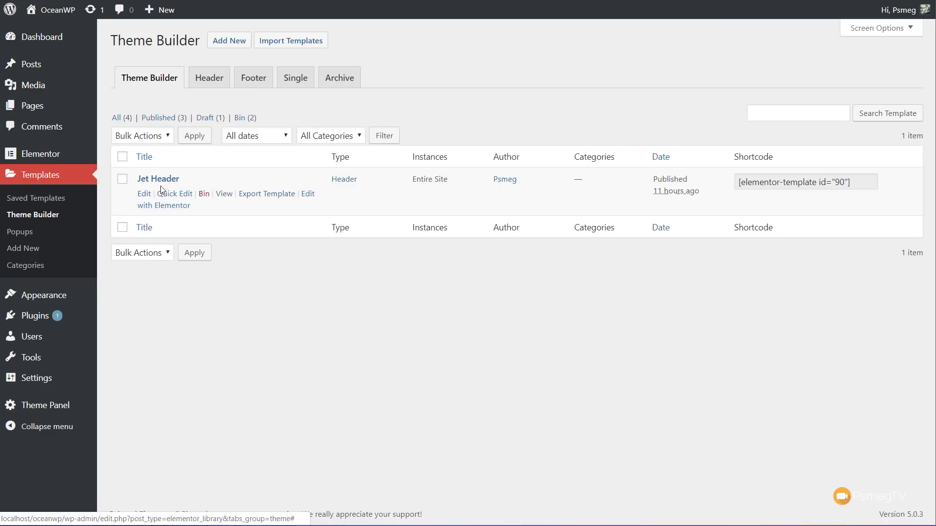
left_click(183, 207)
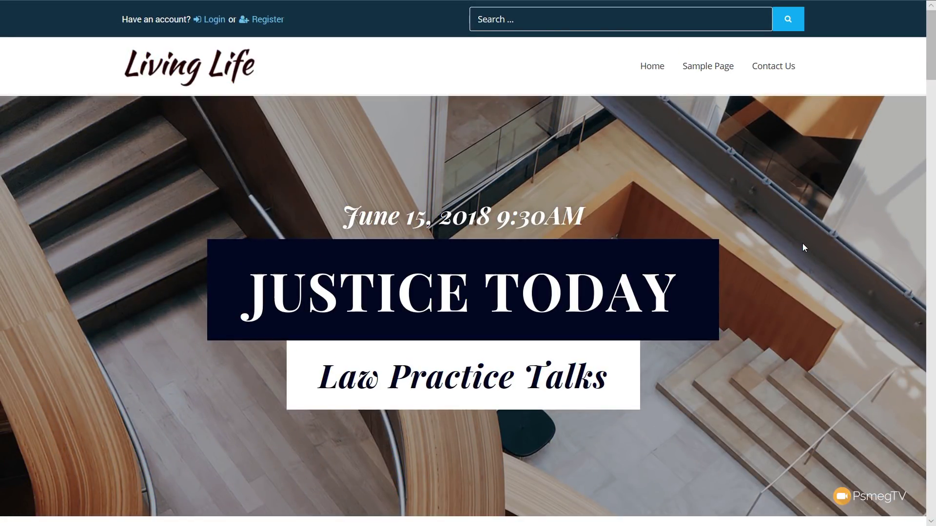
On the live site, test the header's Login link, return home, then test the Register link.
left_click(207, 20)
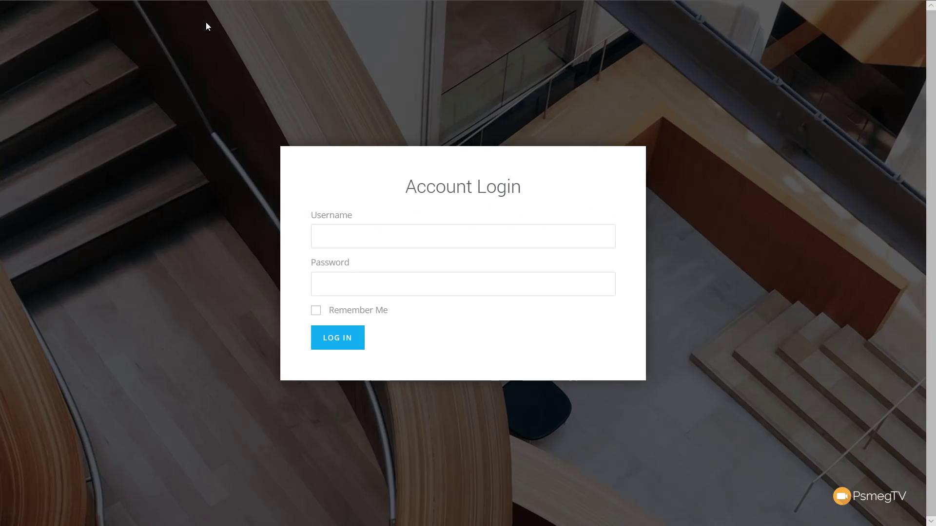
left_click(125, 215)
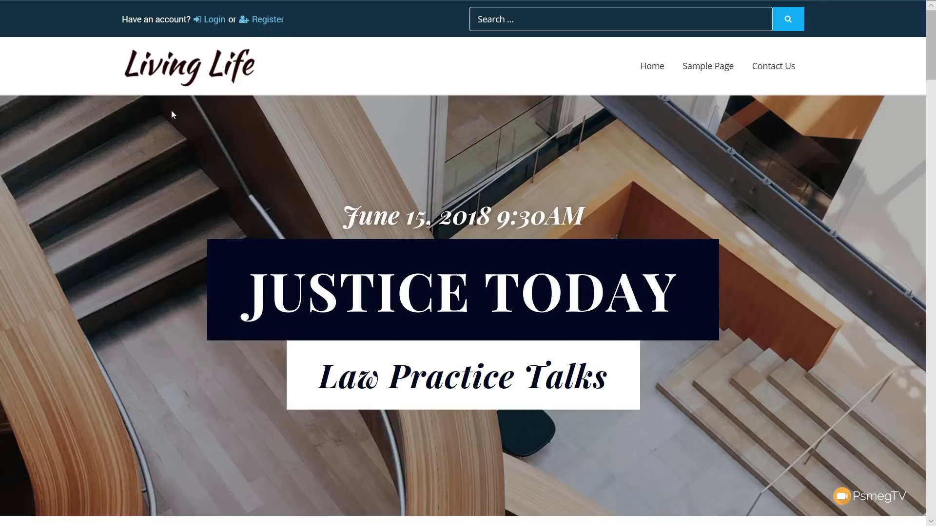
left_click(276, 21)
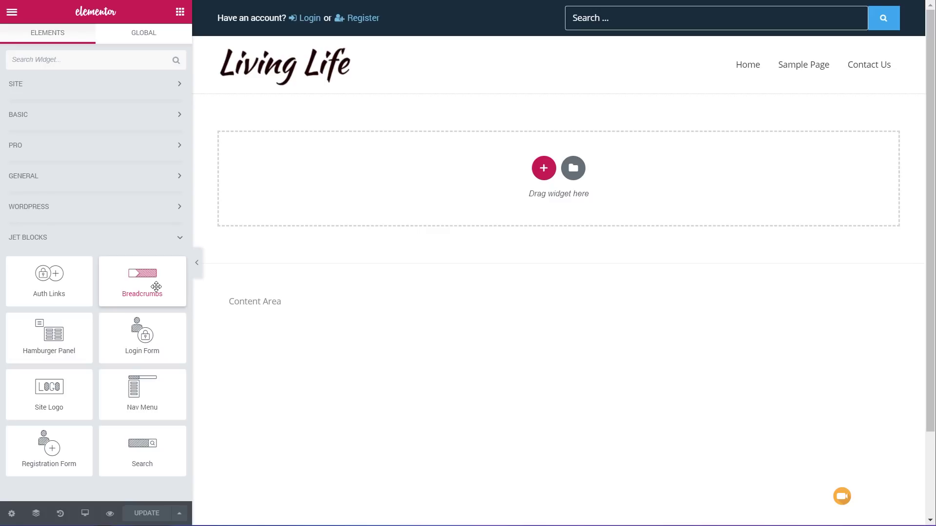
Add a one-column section under the header holding a Breadcrumbs widget showing Home > Jet Header.
left_click(542, 168)
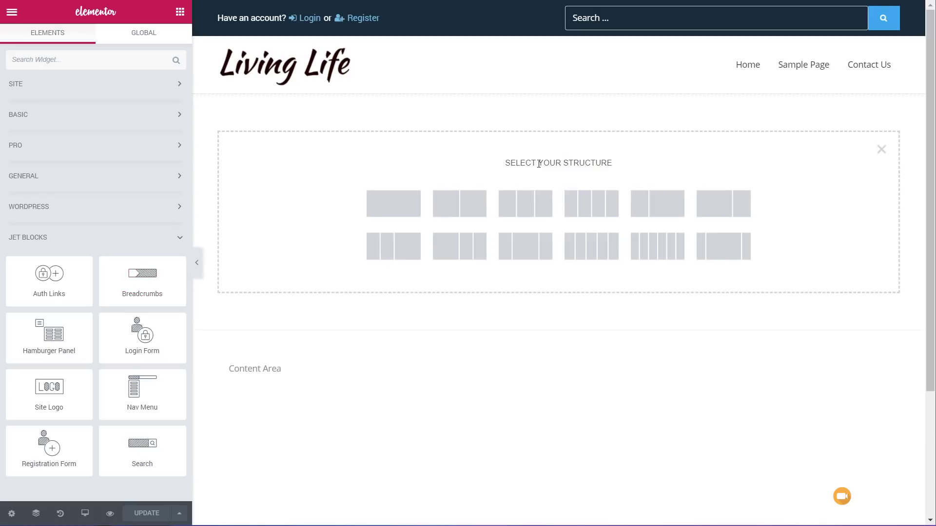
left_click(399, 203)
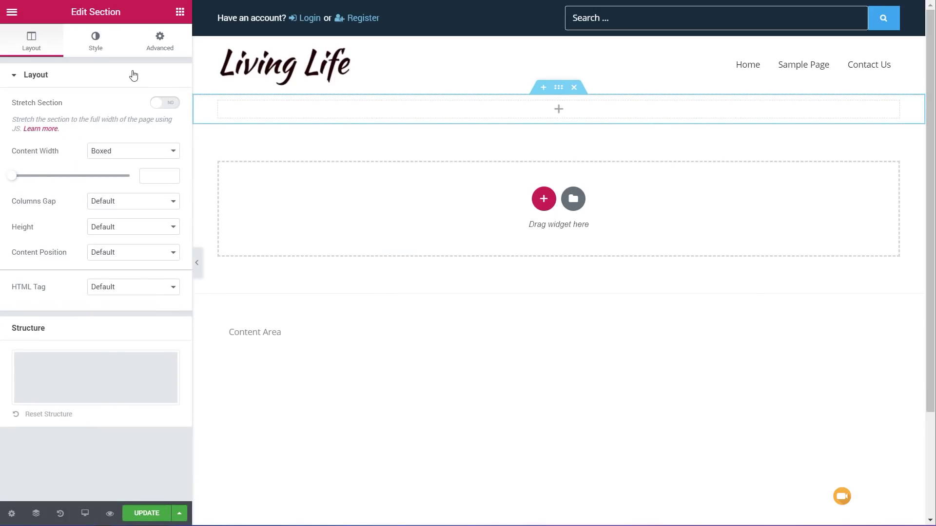
left_click(179, 12)
left_click_drag(139, 274, 310, 107)
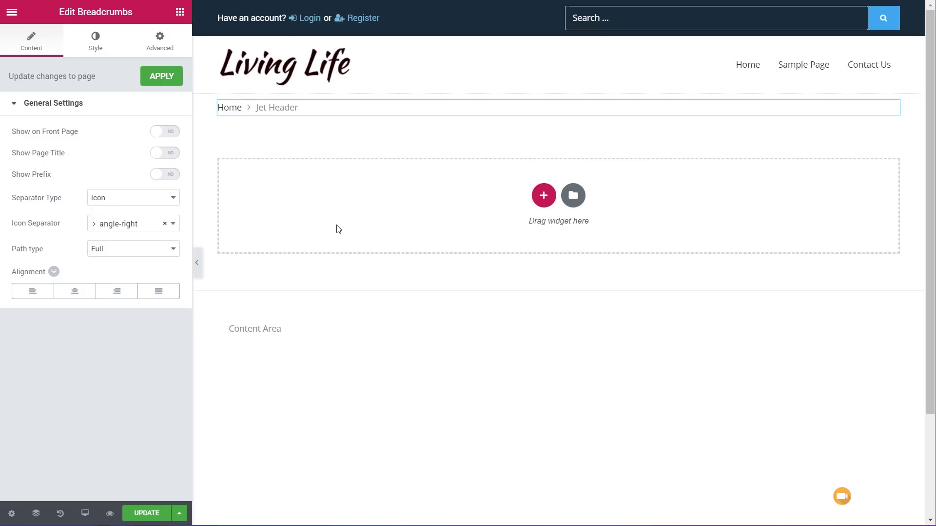
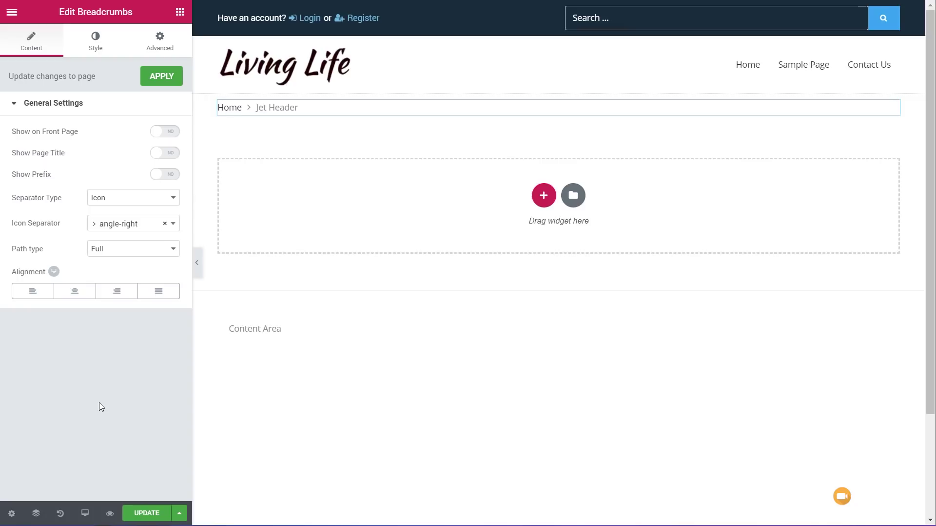
Try front-page breadcrumbs and the page title, then turn both back off.
left_click(172, 136)
left_click(162, 133)
left_click(173, 156)
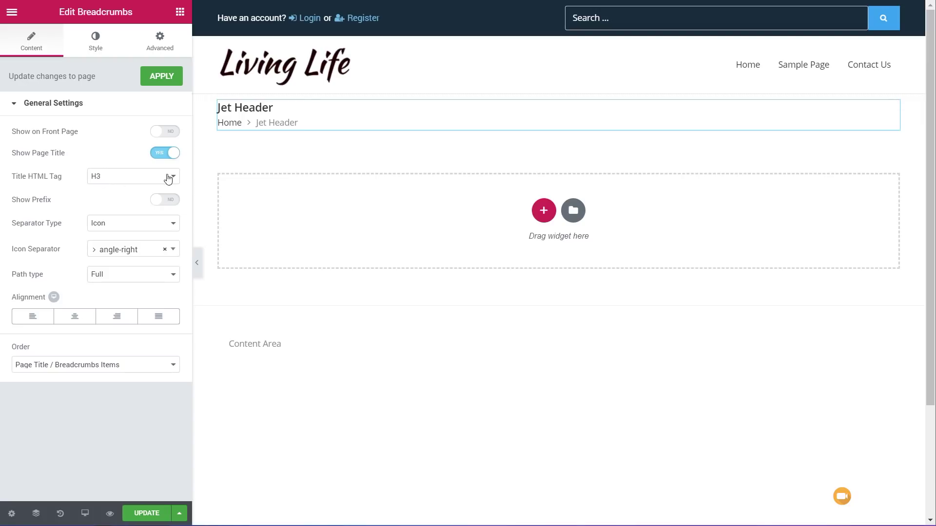
left_click(165, 155)
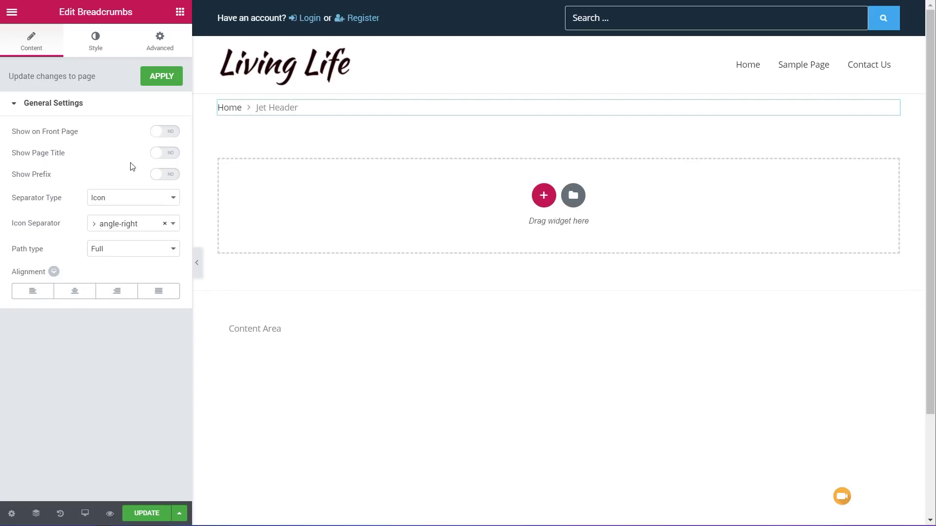
Try a 'Browse:' prefix before the breadcrumb path, then remove it.
left_click(175, 175)
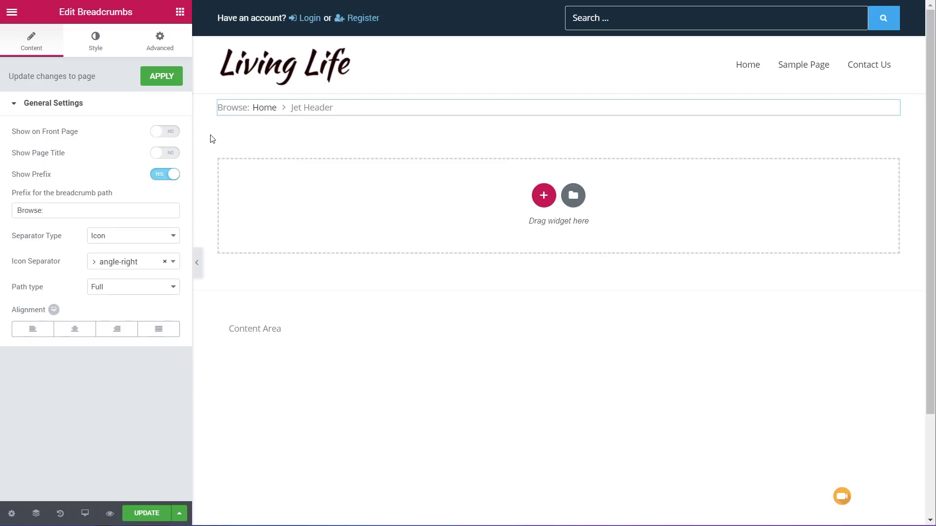
left_click(63, 211)
key("ctrl+a")
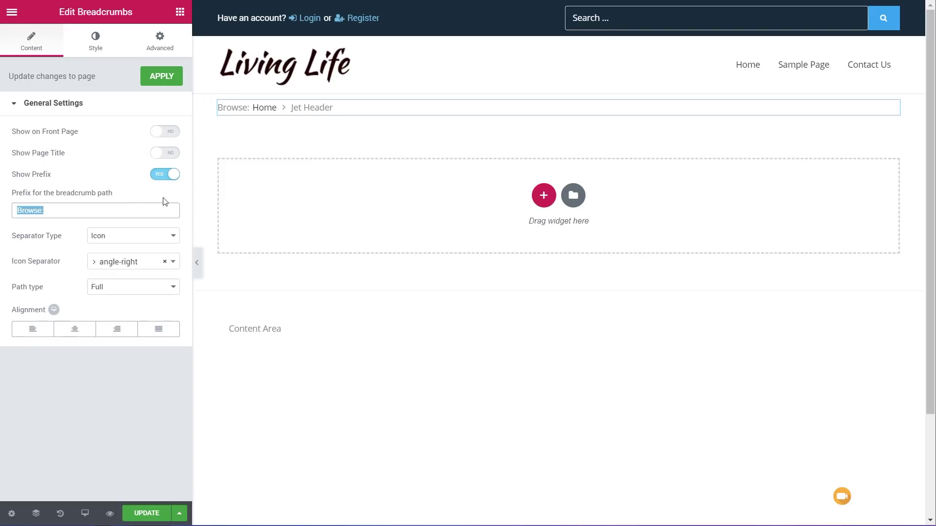
left_click(152, 177)
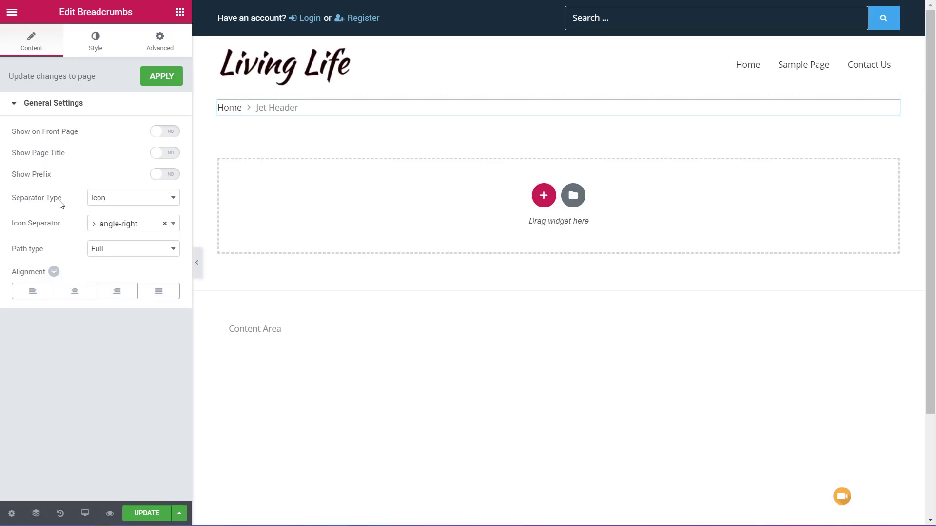
Browse the separator types and icons, then switch to a custom text separator.
left_click(108, 202)
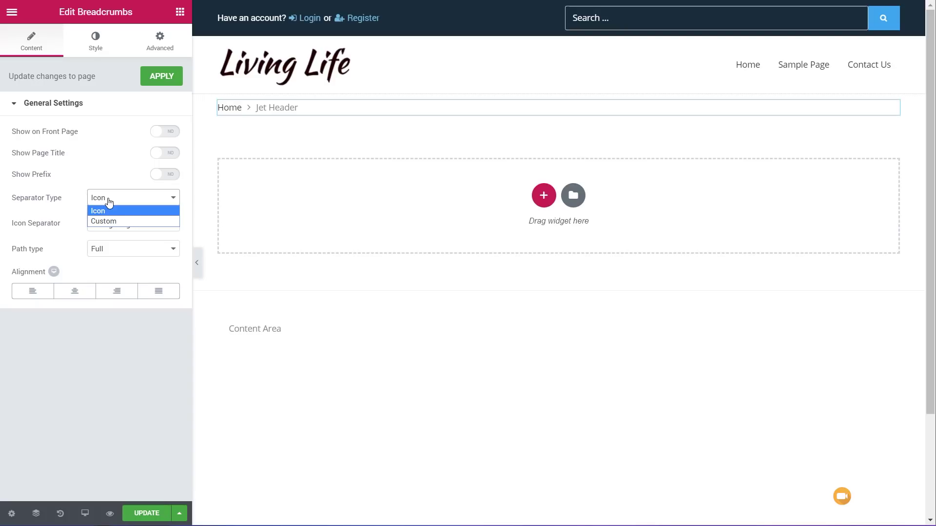
left_click(113, 212)
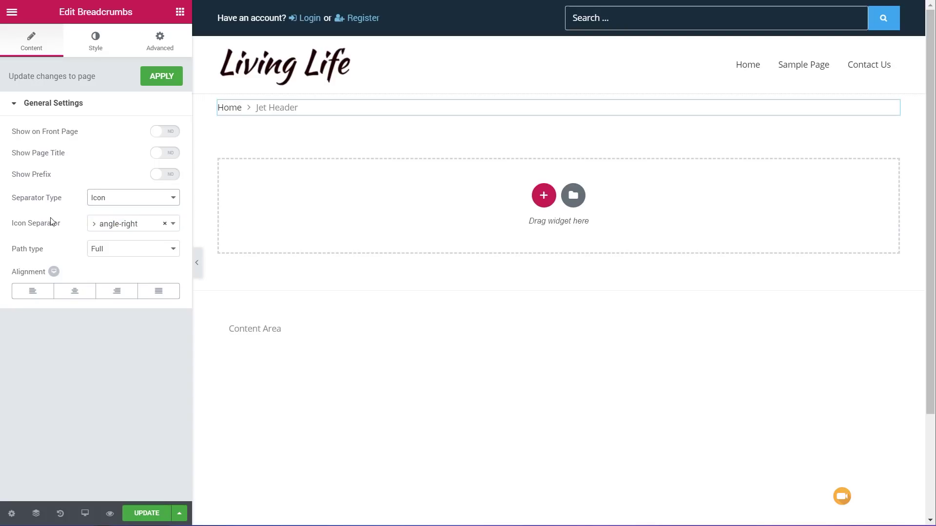
left_click(141, 229)
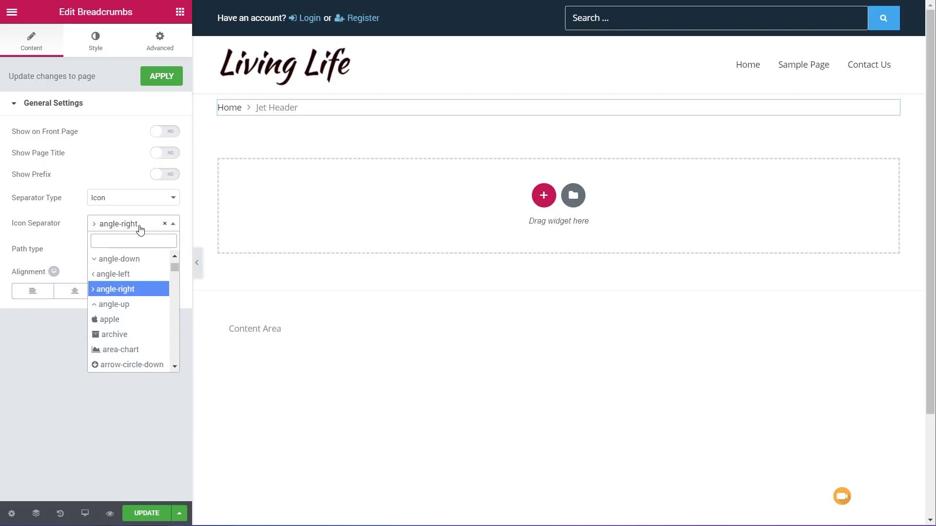
left_click(105, 207)
left_click(106, 201)
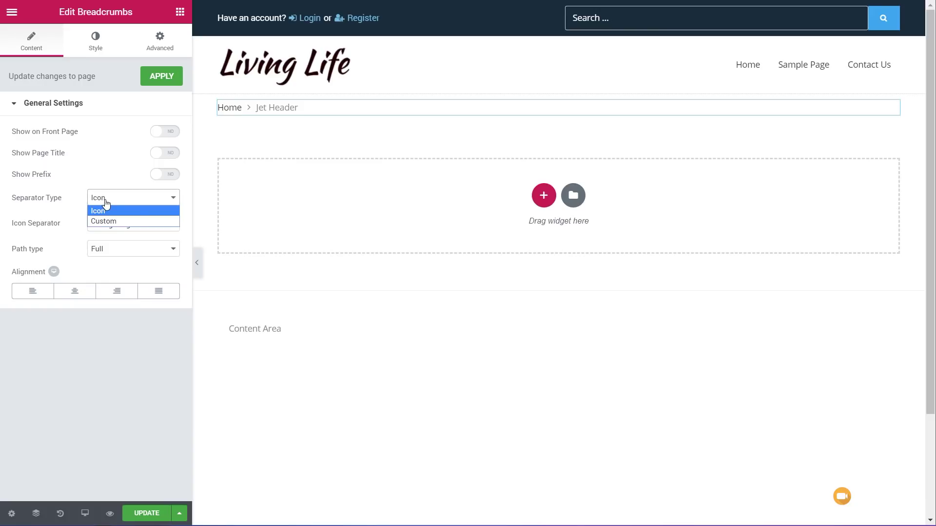
left_click(106, 220)
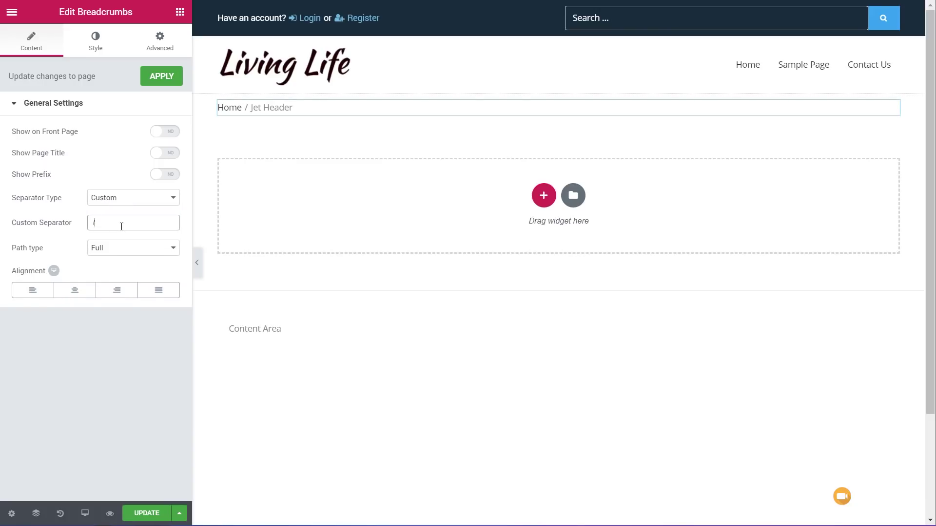
Try '-' and '/' as custom separators, then restore the angle-right icon separator.
left_click(122, 223)
key("BackSpace")
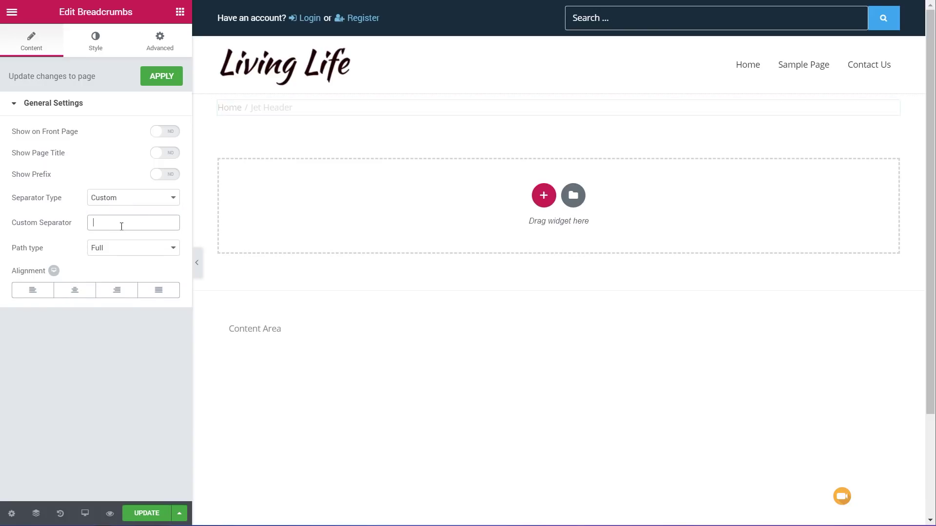
type("-")
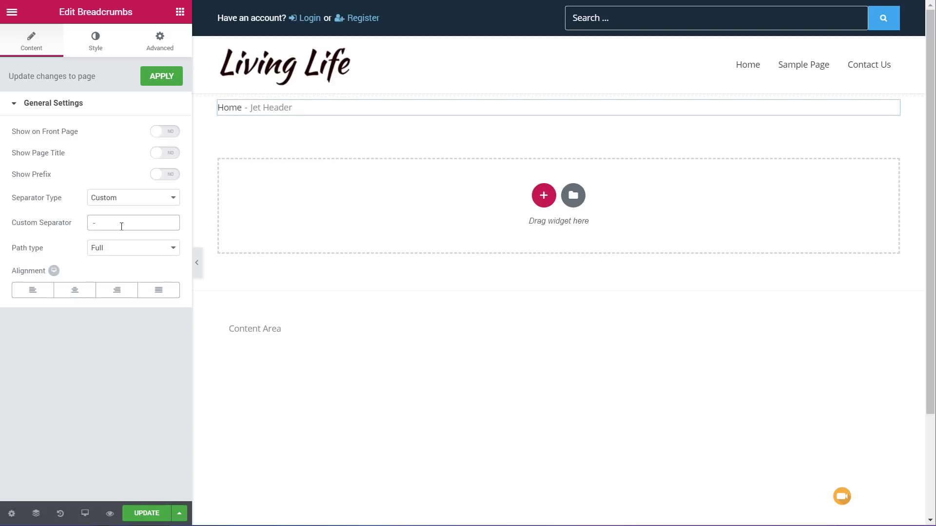
key("BackSpace")
type("/")
left_click(123, 199)
left_click(125, 212)
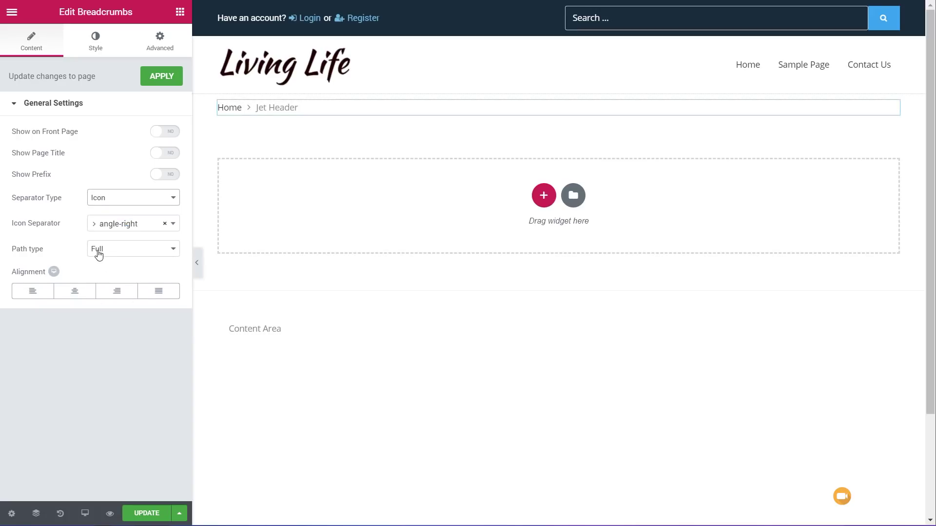
Keep the Full path type and set breadcrumb alignment to Left after trying Center and Right.
left_click(117, 251)
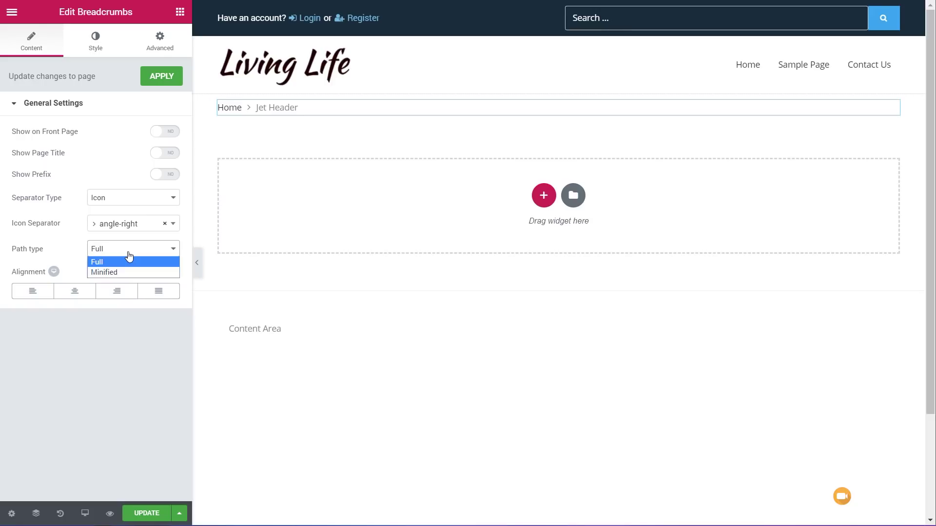
left_click(129, 261)
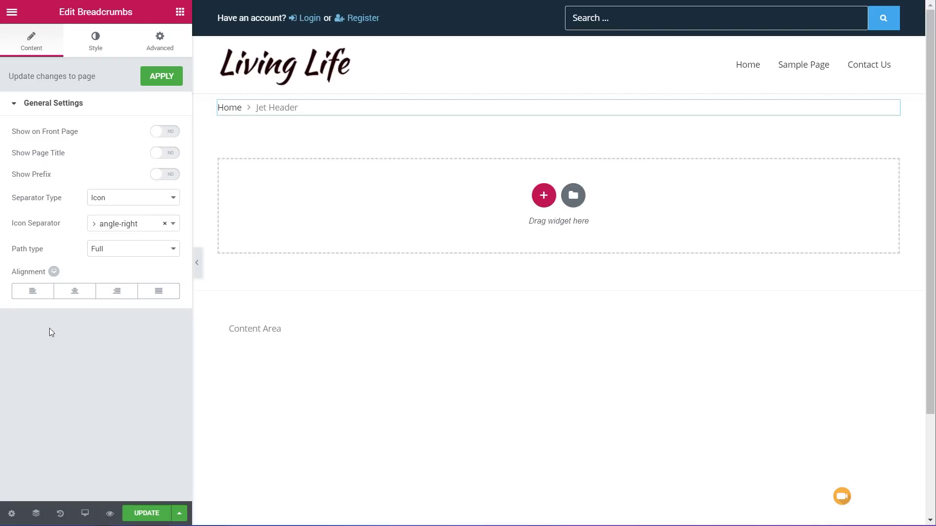
left_click(75, 293)
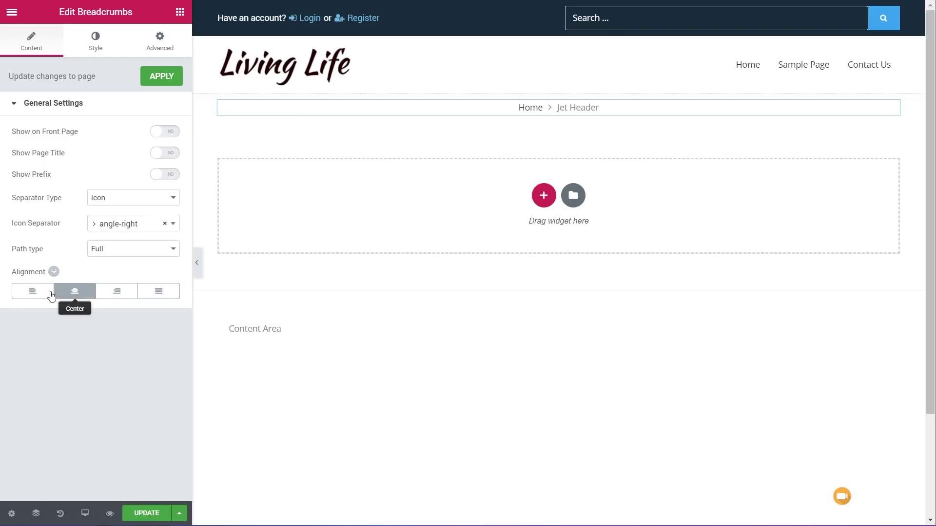
left_click(33, 293)
left_click(116, 292)
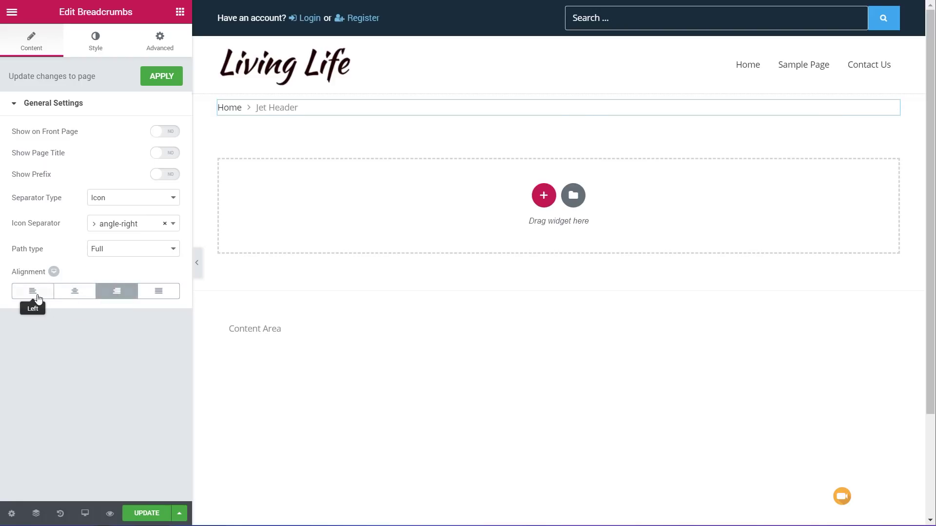
left_click(34, 292)
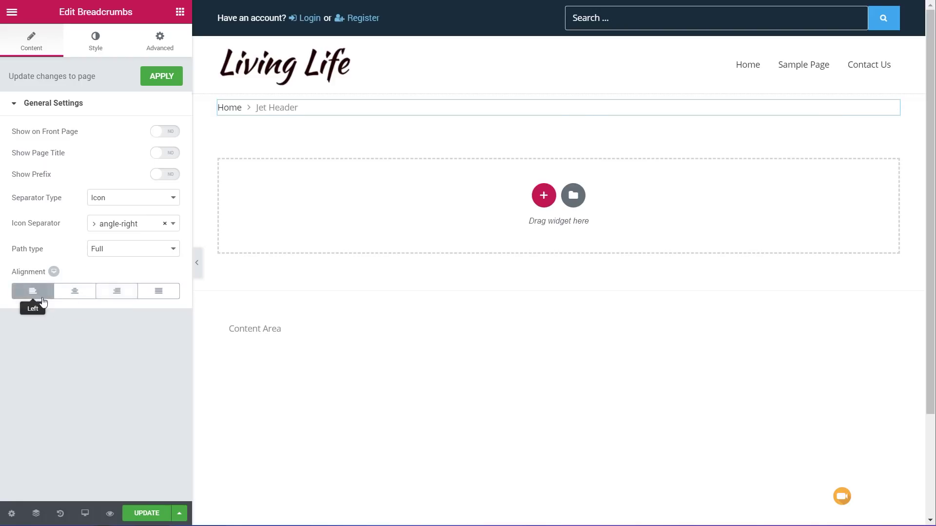
left_click(85, 50)
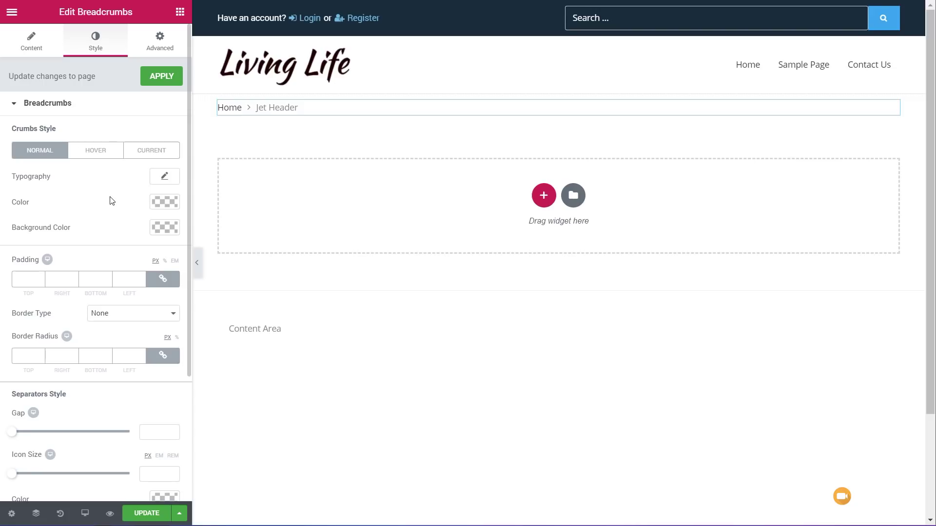
Give the current 'Jet Header' crumb colour #6ec1e4 and font weight 500.
left_click(140, 153)
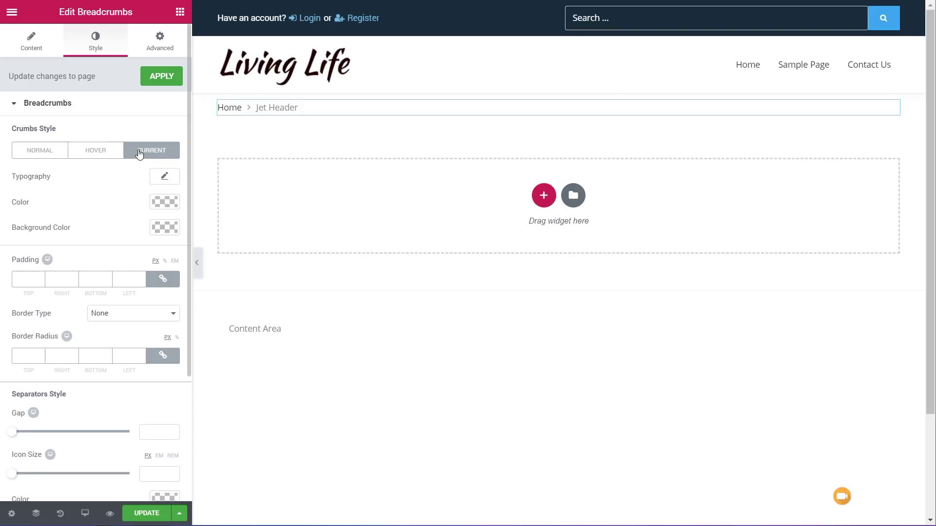
left_click(166, 203)
left_click(30, 346)
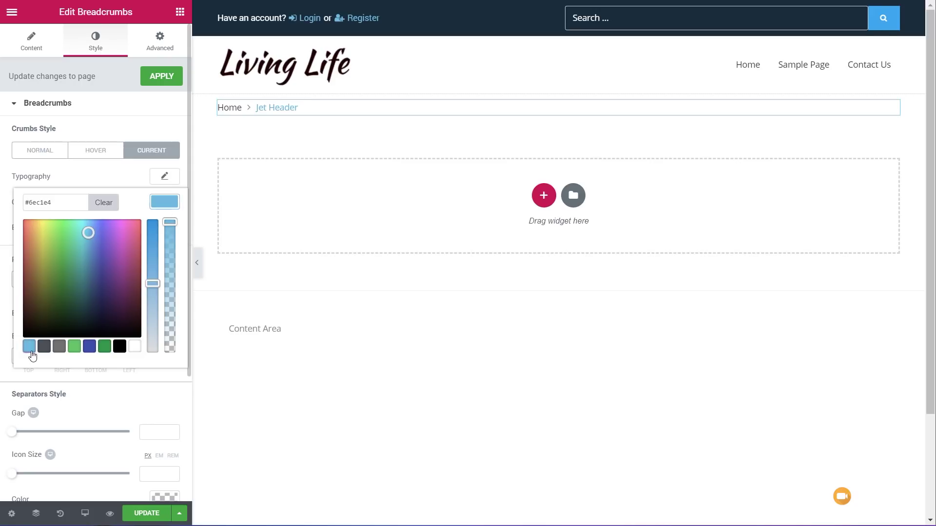
left_click(171, 203)
left_click(170, 181)
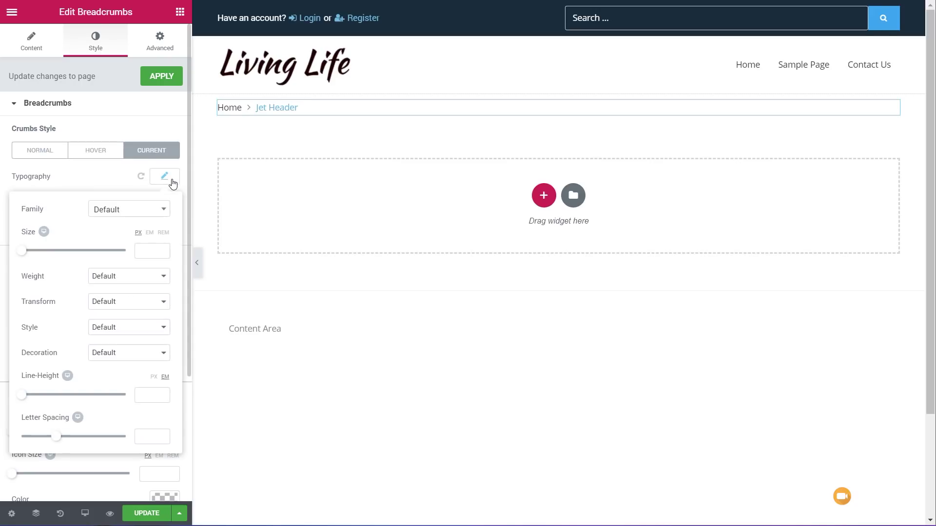
left_click(105, 277)
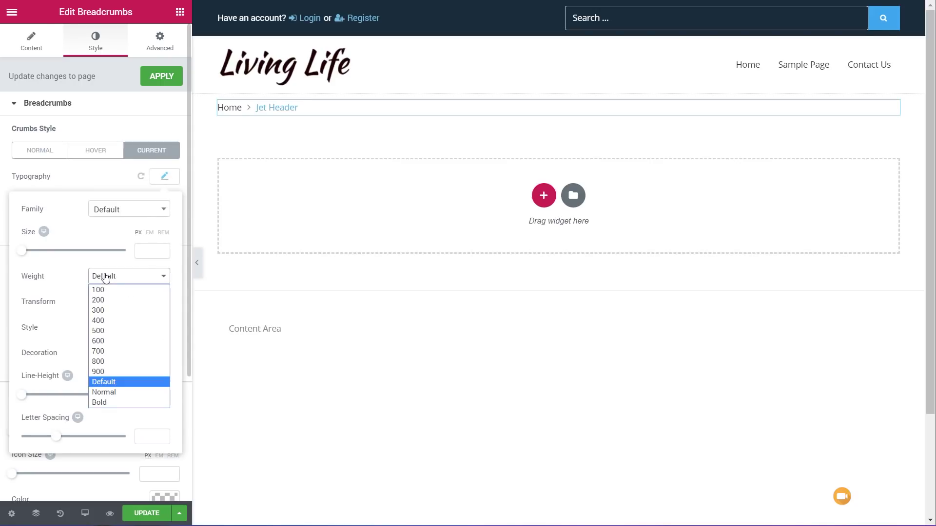
left_click(107, 330)
left_click(164, 178)
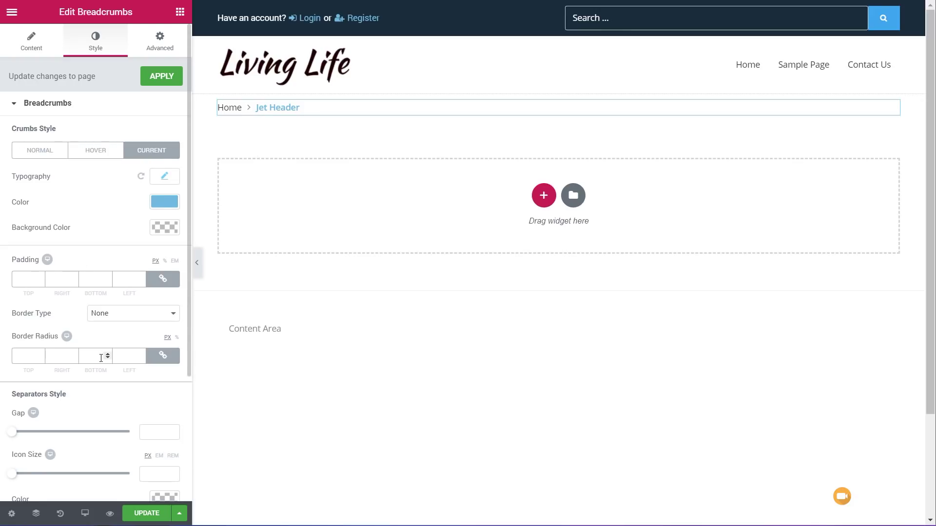
scroll(103, 361, "down", 3)
scroll(103, 367, "down", 1)
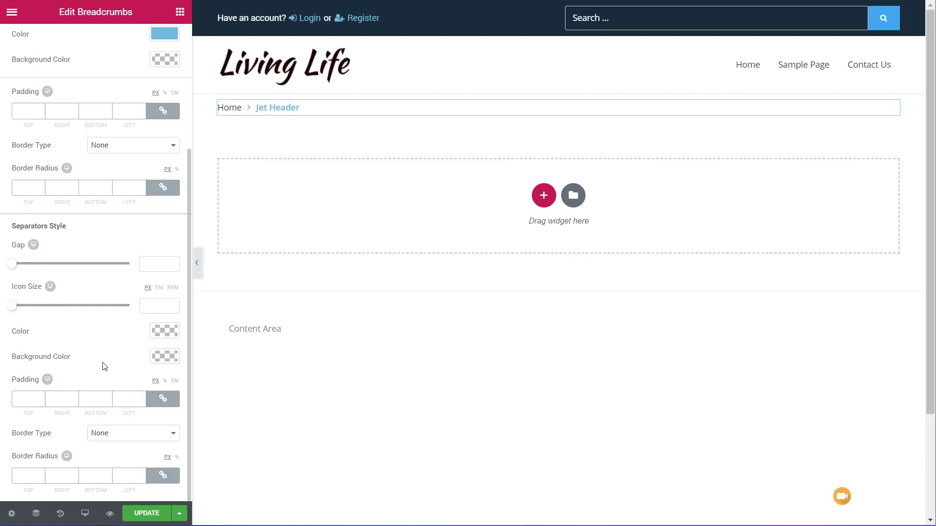
scroll(103, 366, "up", 3)
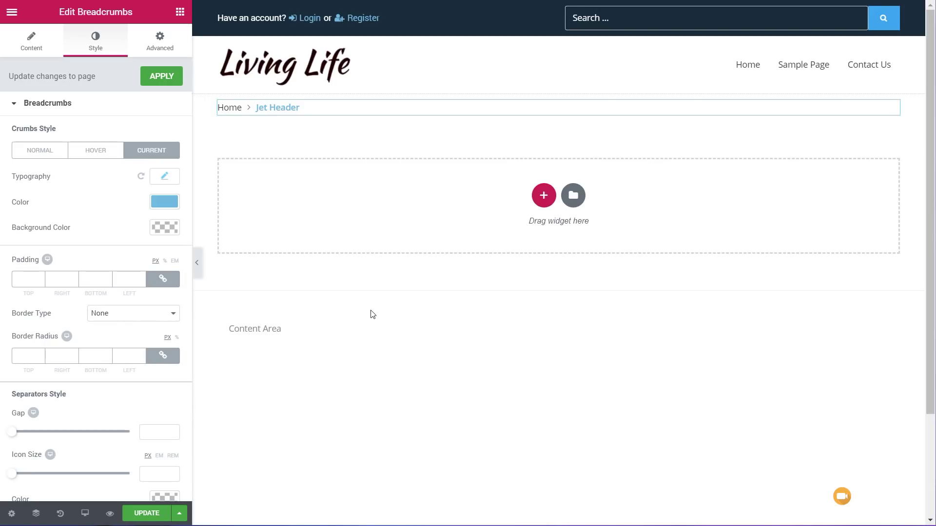
Give the breadcrumbs section a classic light grey background.
mouse_move(559, 91)
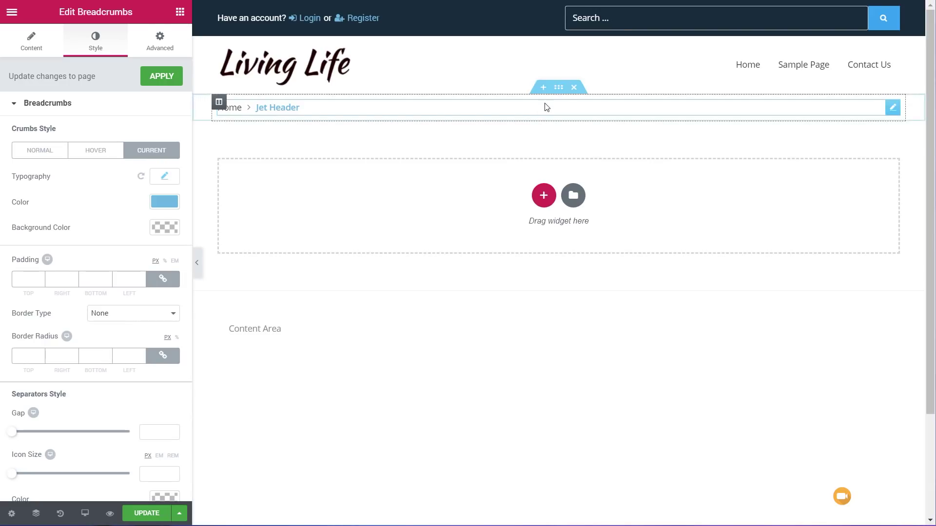
left_click(559, 90)
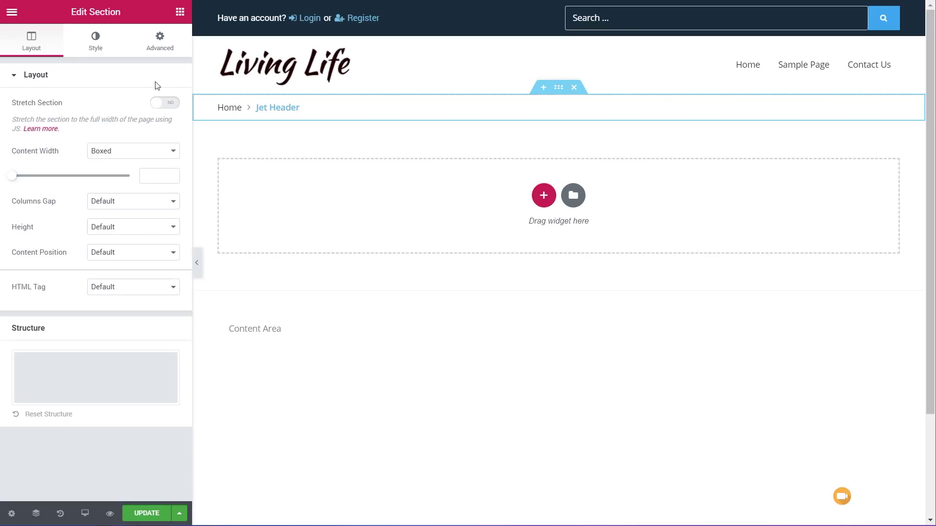
left_click(96, 40)
left_click(101, 130)
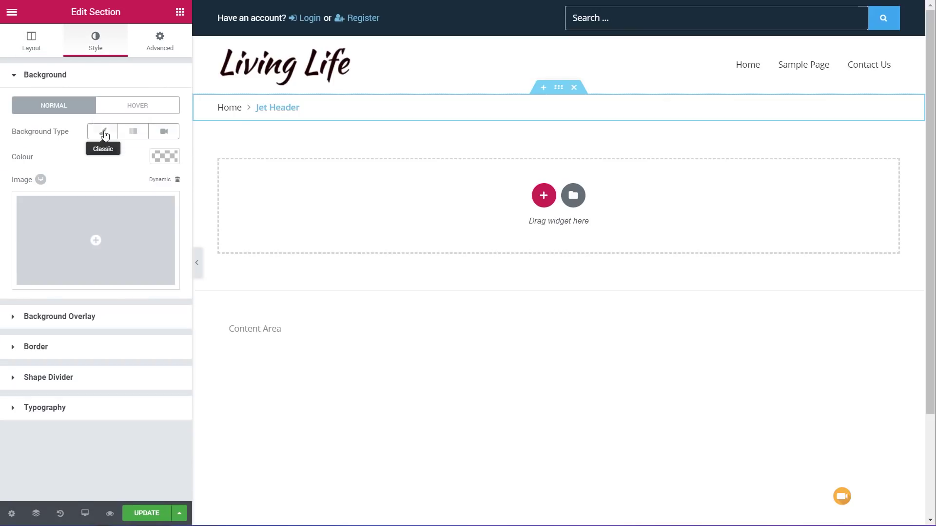
left_click(164, 156)
left_click_drag(29, 185, 23, 177)
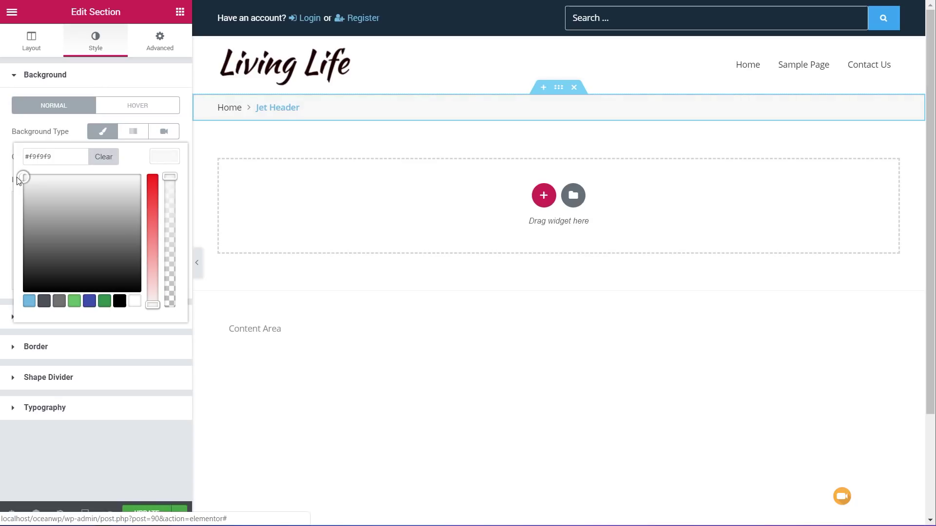
left_click(151, 160)
Add a 1px dotted #d8d8d8 bottom-only border to the section and update the template.
left_click(89, 347)
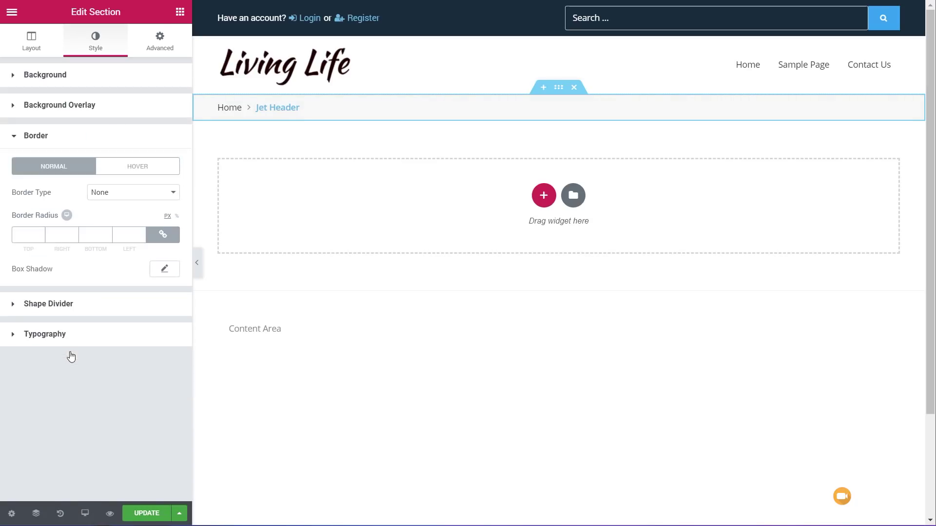
left_click(161, 196)
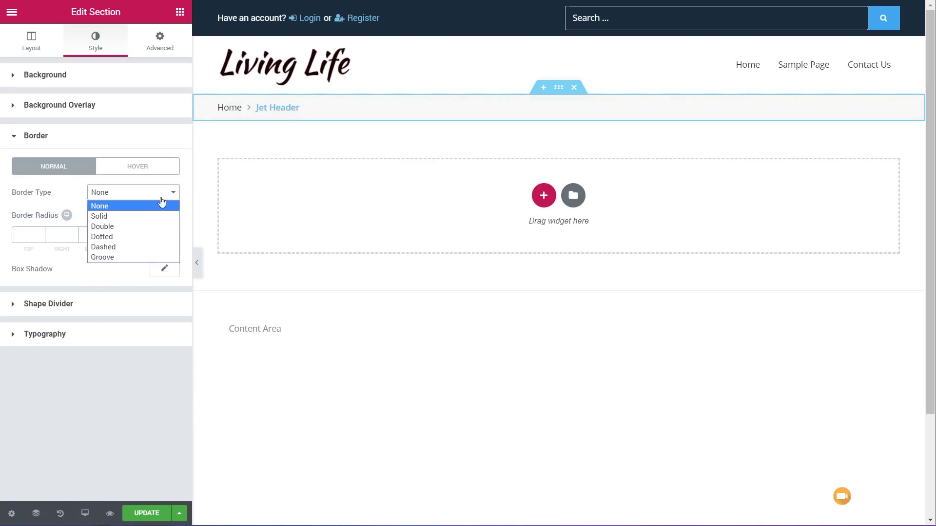
left_click(123, 236)
left_click(164, 268)
left_click(26, 305)
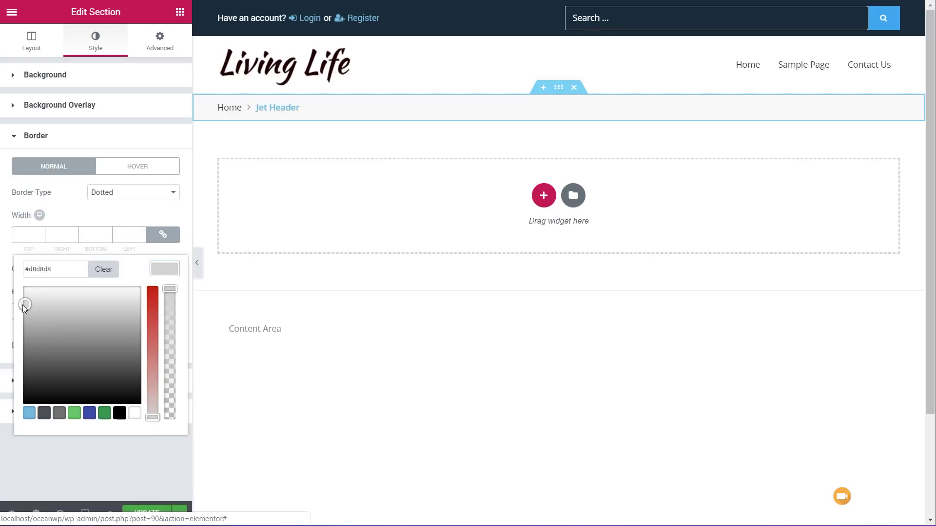
left_click(78, 441)
left_click(162, 235)
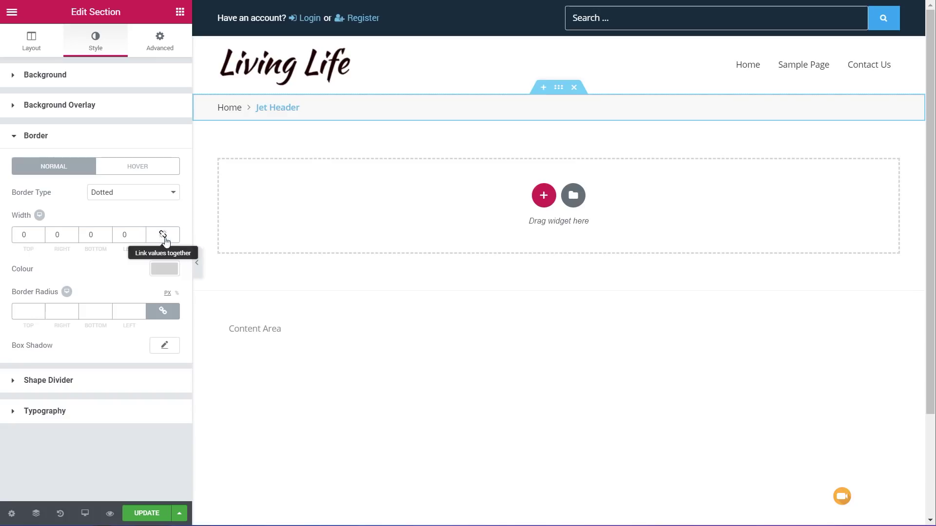
left_click(84, 235)
type("1")
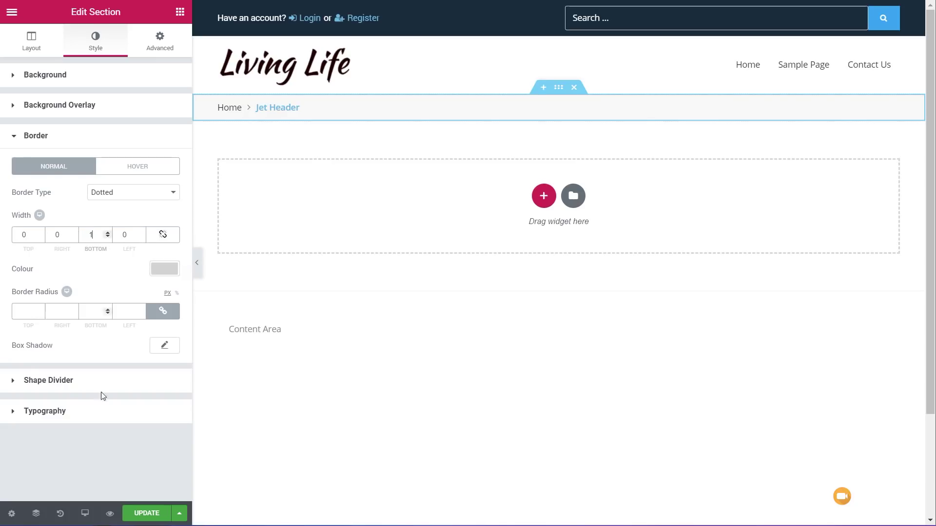
left_click(142, 518)
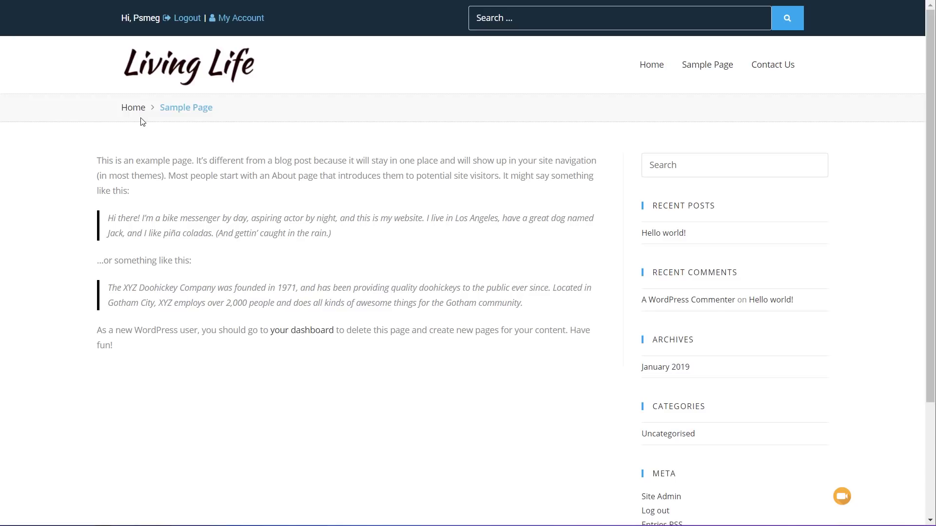
Go to the Contact Us page from the main menu.
left_click(765, 70)
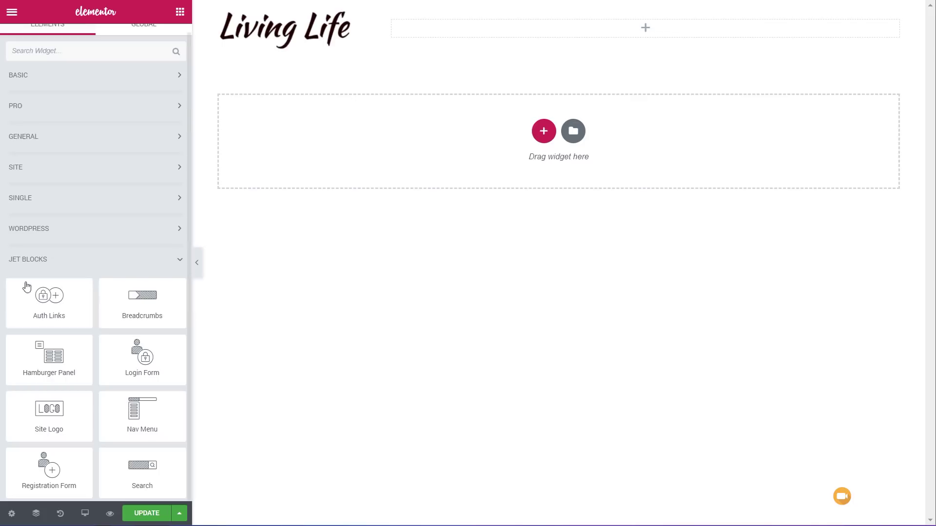
Place a Jet Blocks Hamburger Panel beside the Living Life logo and preview its More panel.
left_click_drag(18, 376, 682, 35)
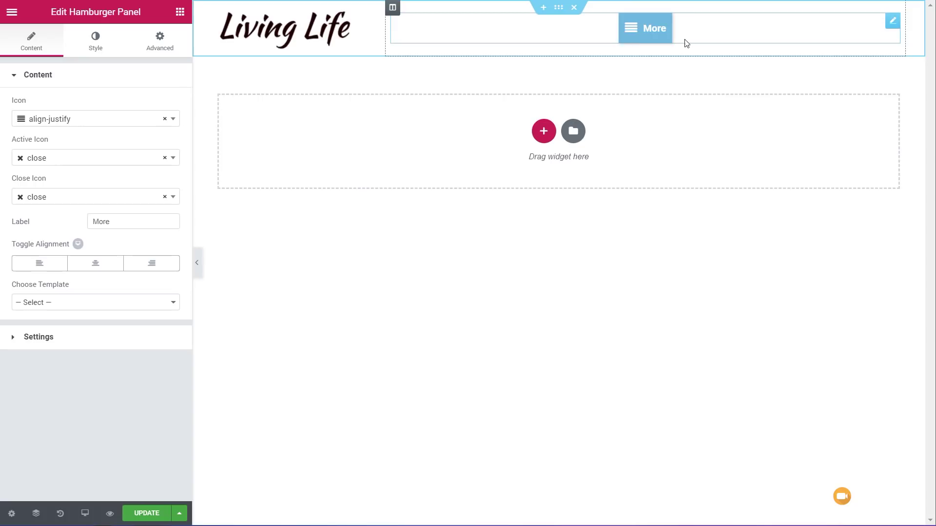
left_click(654, 38)
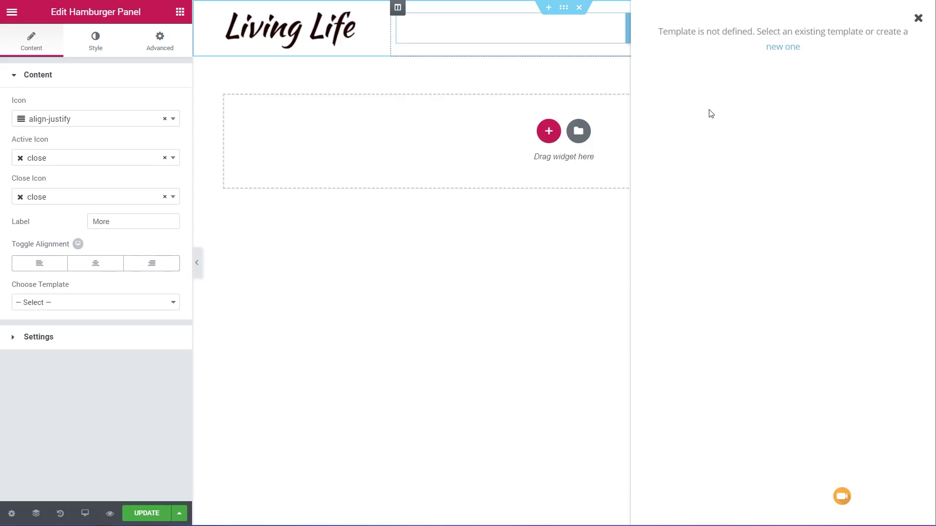
left_click(919, 19)
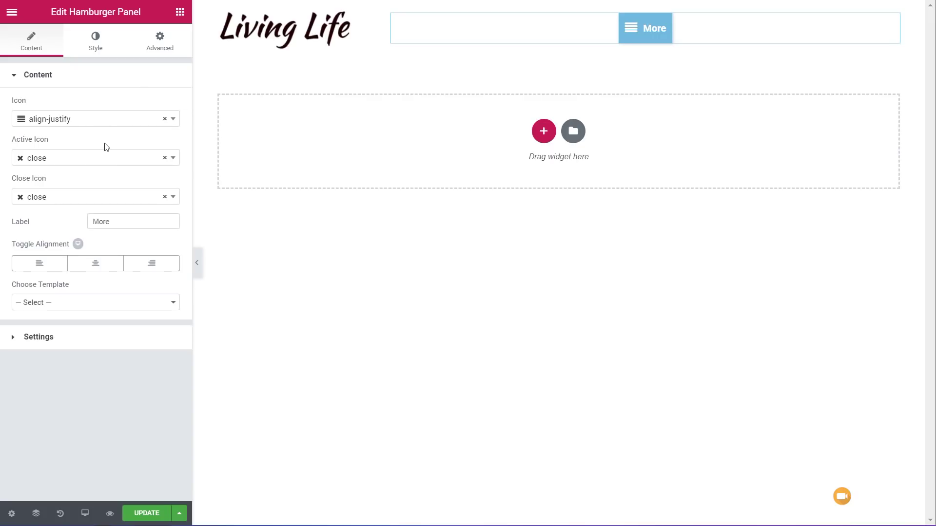
Delete the 'More' toggle label and set Toggle Alignment to right.
double_click(127, 221)
key("BackSpace")
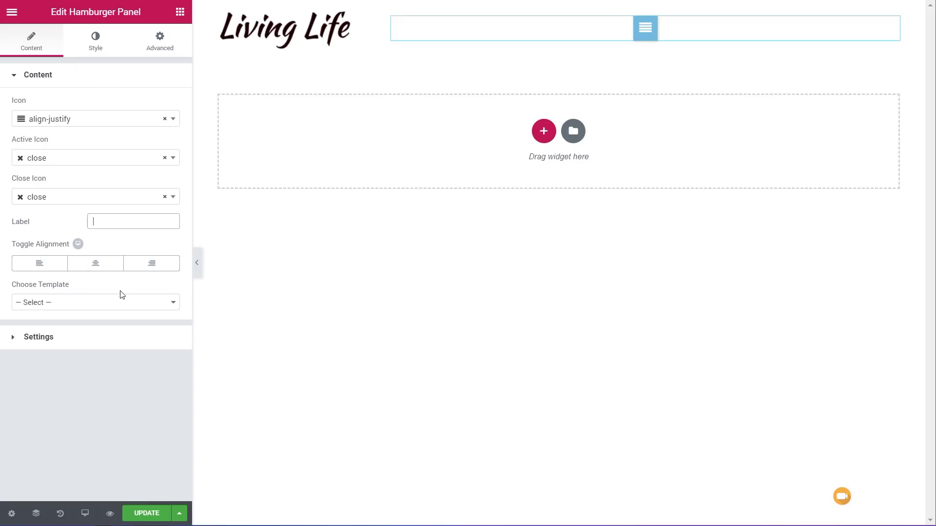
left_click(152, 266)
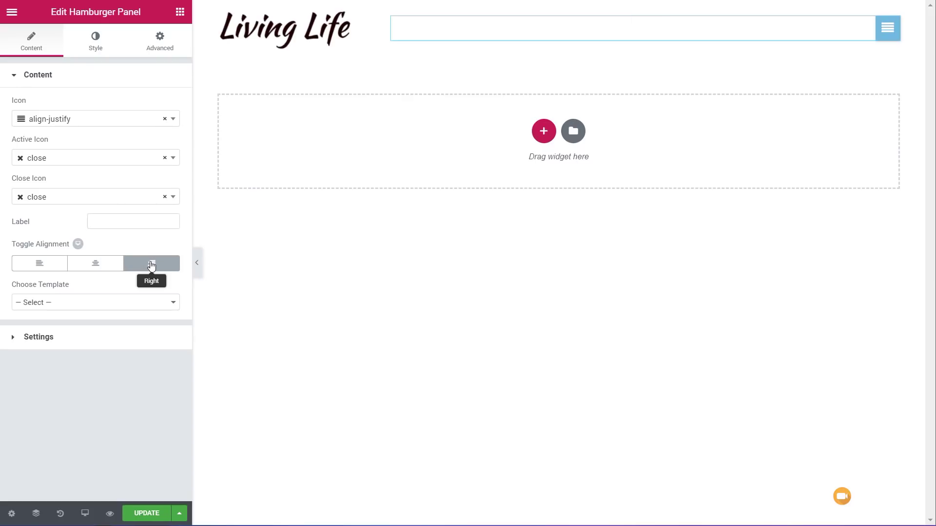
left_click(102, 306)
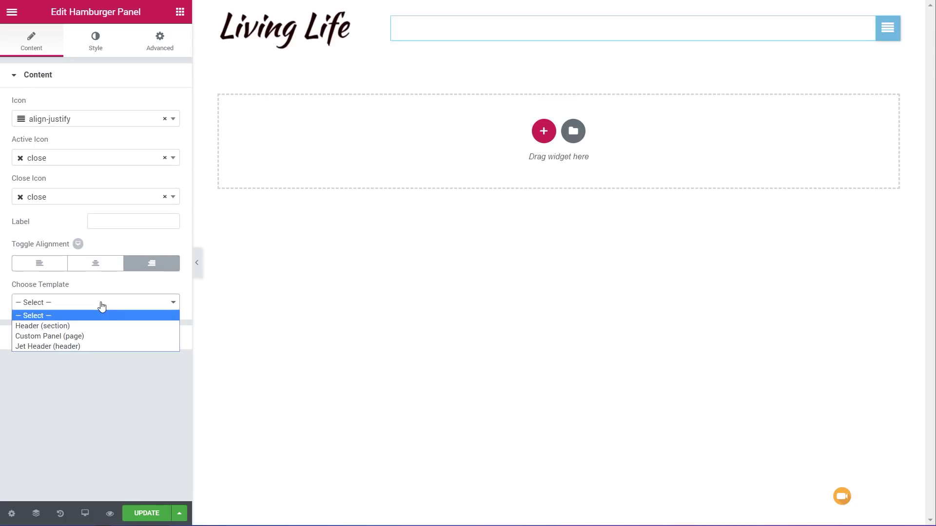
Set the panel template to Custom Panel and preview its search box and Help Video.
left_click(79, 337)
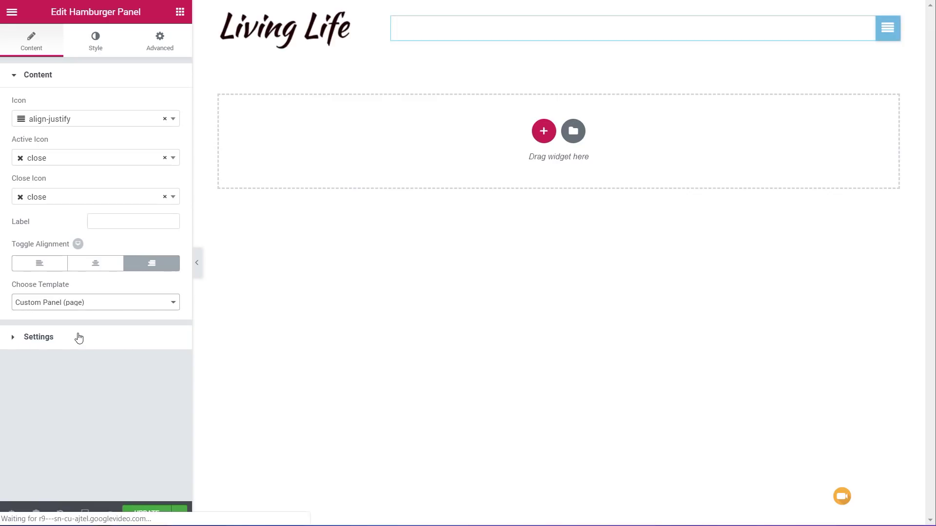
left_click(892, 33)
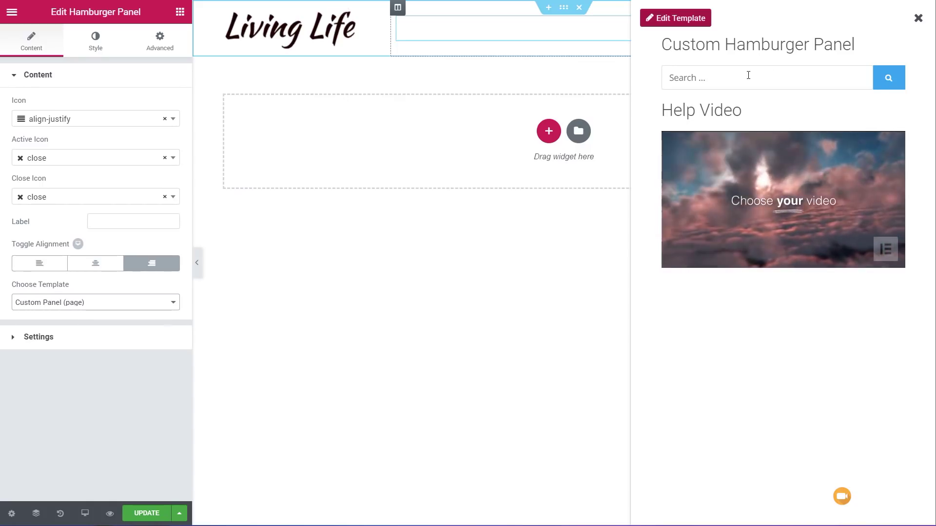
mouse_move(765, 146)
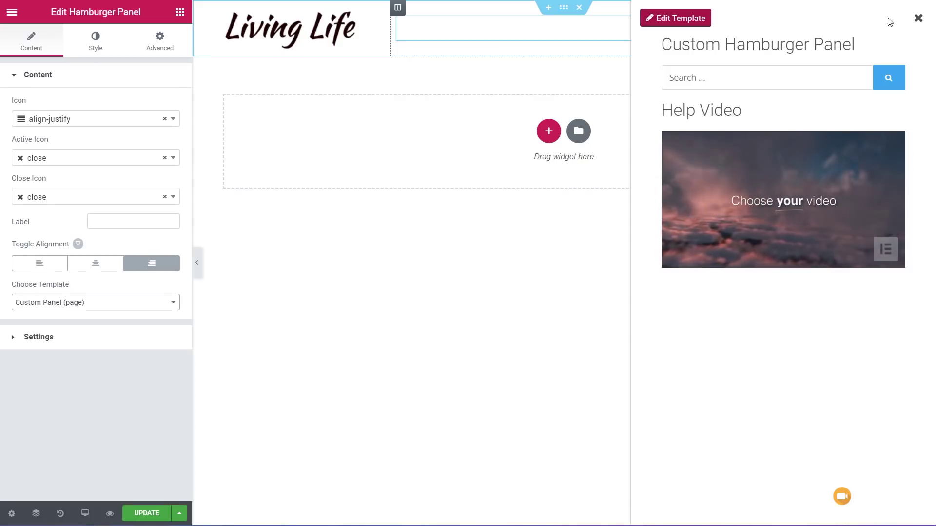
left_click(919, 19)
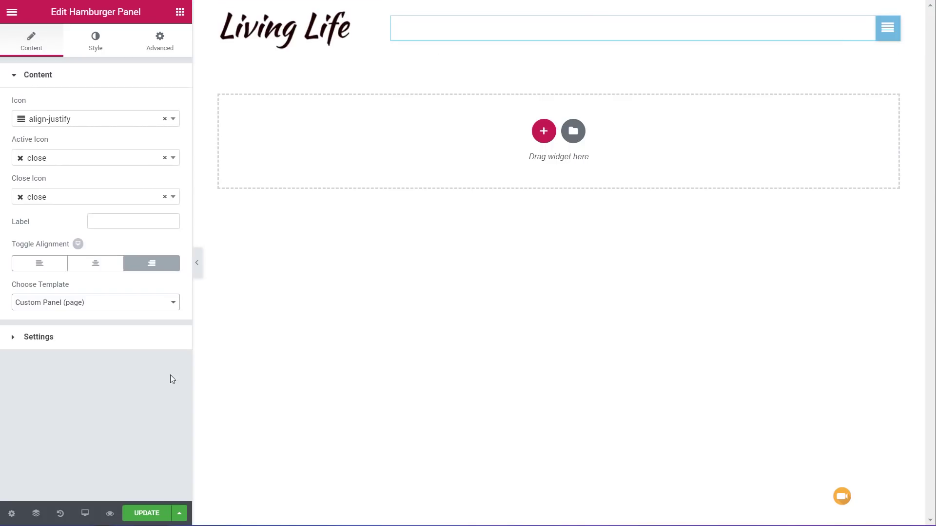
left_click(90, 343)
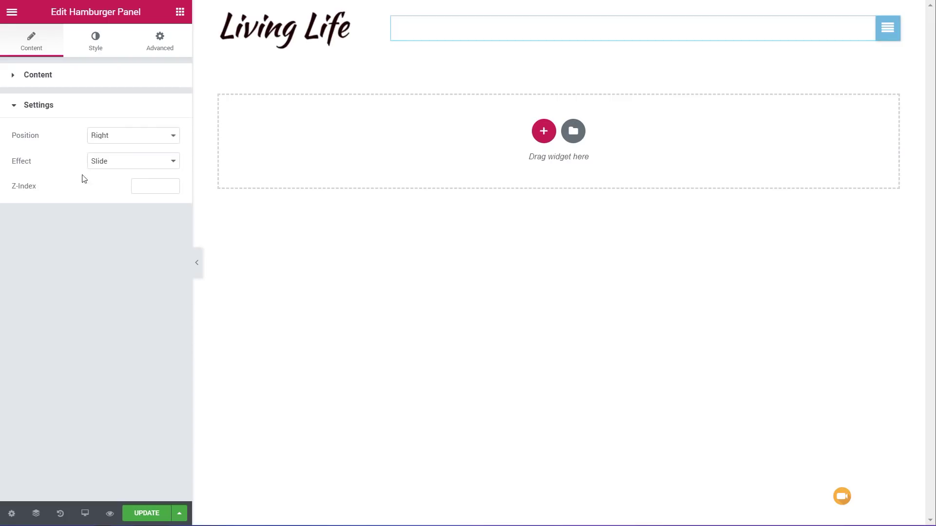
Test the panel opening from the Left, then set Position back to Right.
left_click(104, 141)
left_click(108, 159)
left_click(892, 37)
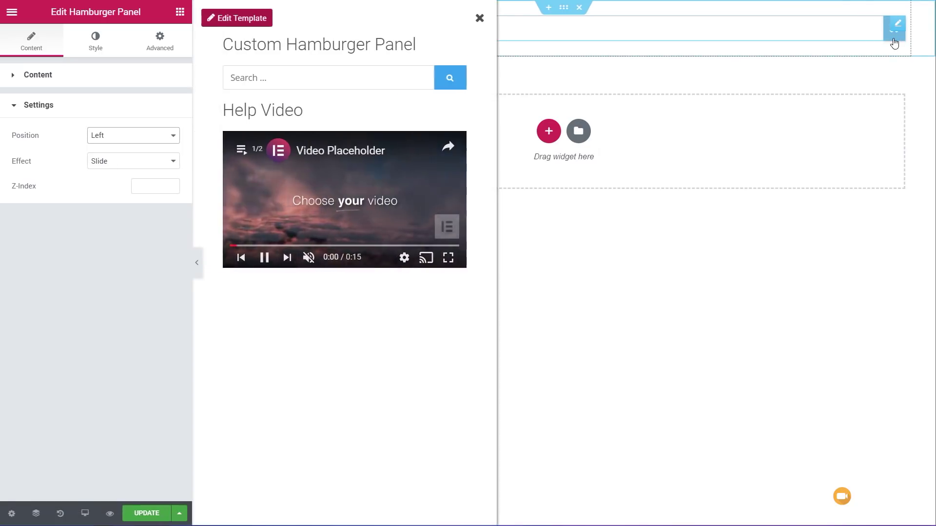
left_click(894, 34)
left_click(152, 141)
left_click(153, 146)
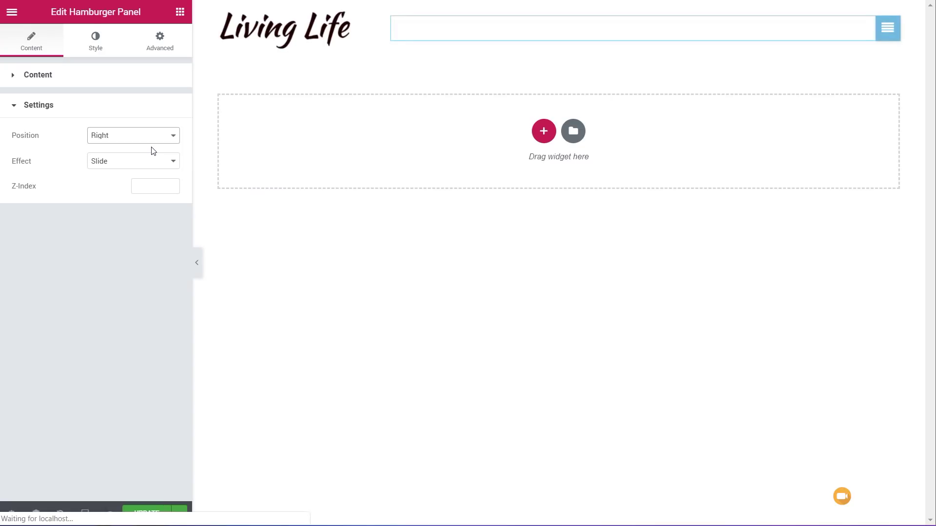
Switch the panel's opening effect to Zoom and preview it.
left_click(149, 165)
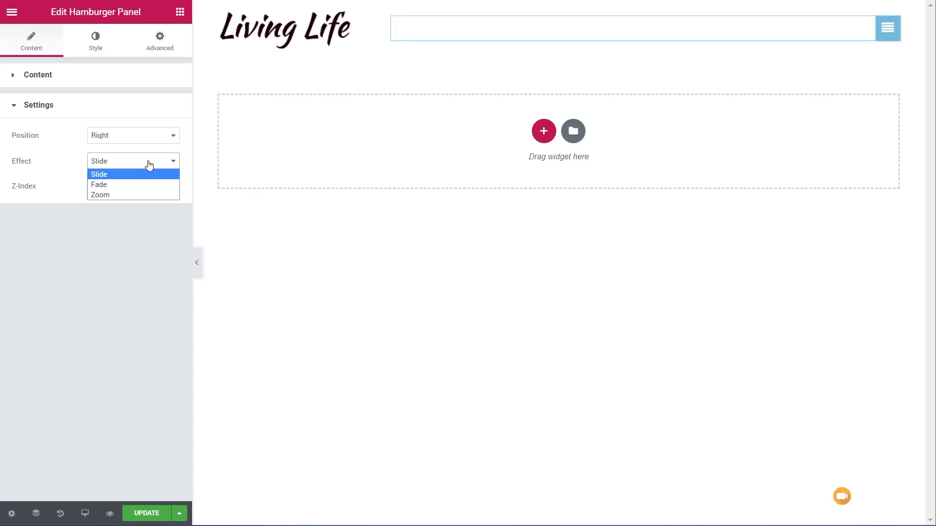
left_click(97, 195)
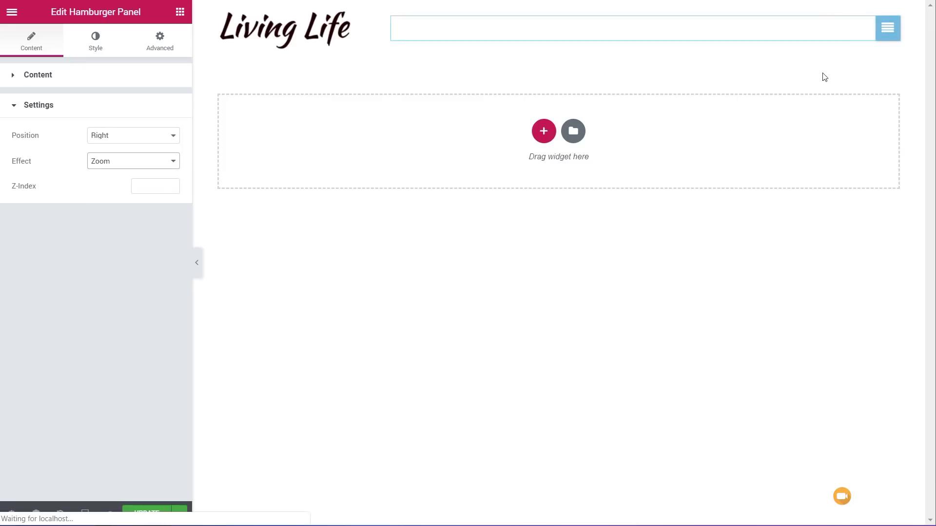
left_click(887, 30)
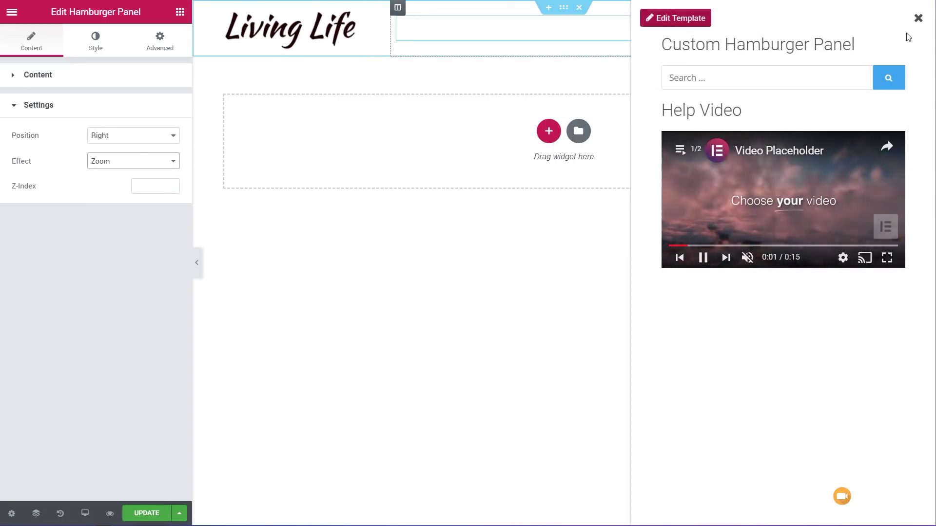
left_click(918, 19)
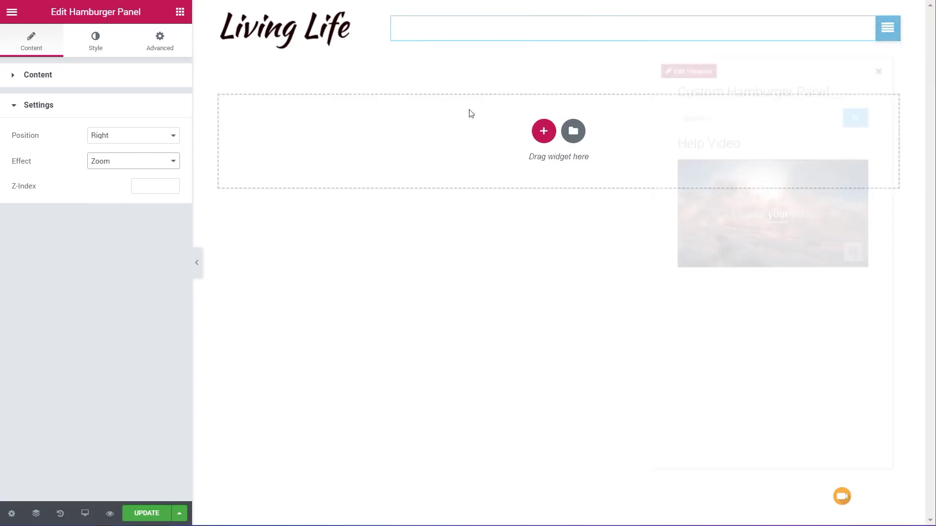
left_click(162, 190)
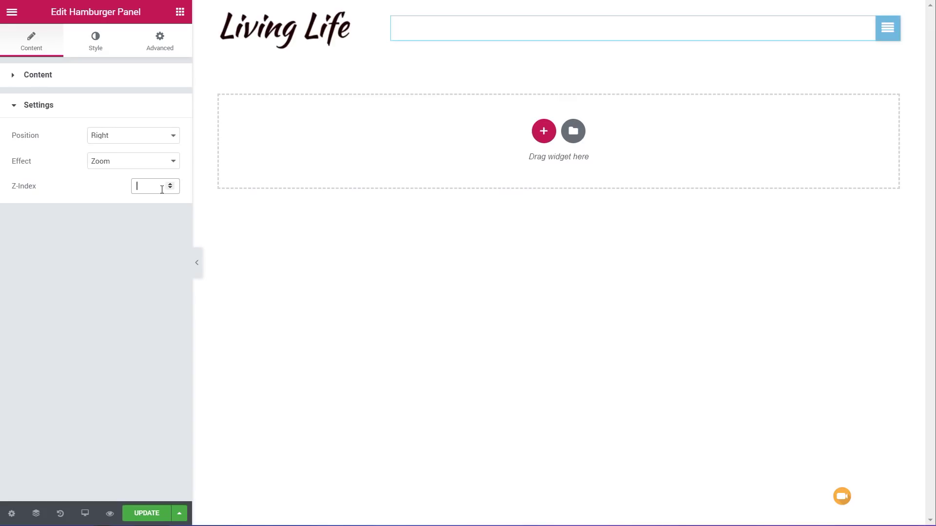
Review the hamburger Toggle style options and update the header template.
left_click(93, 51)
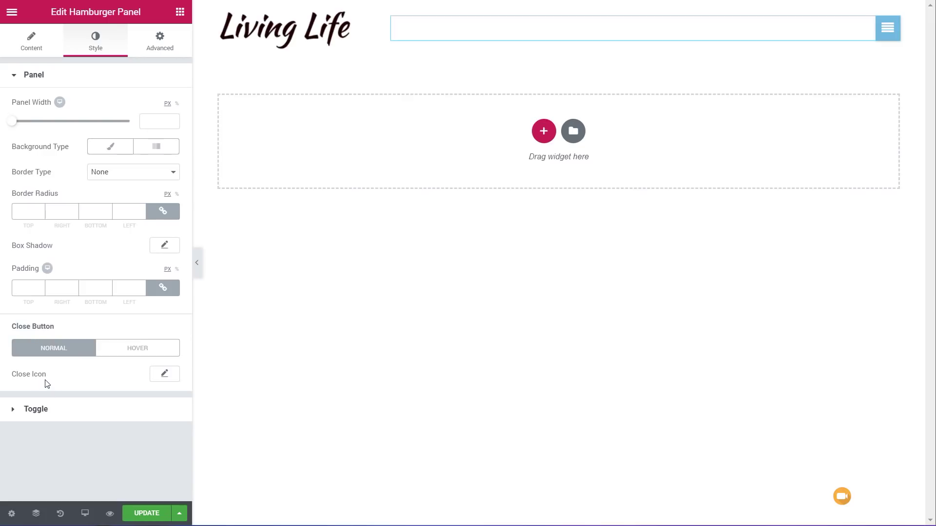
left_click(36, 413)
scroll(90, 415, "down", 1)
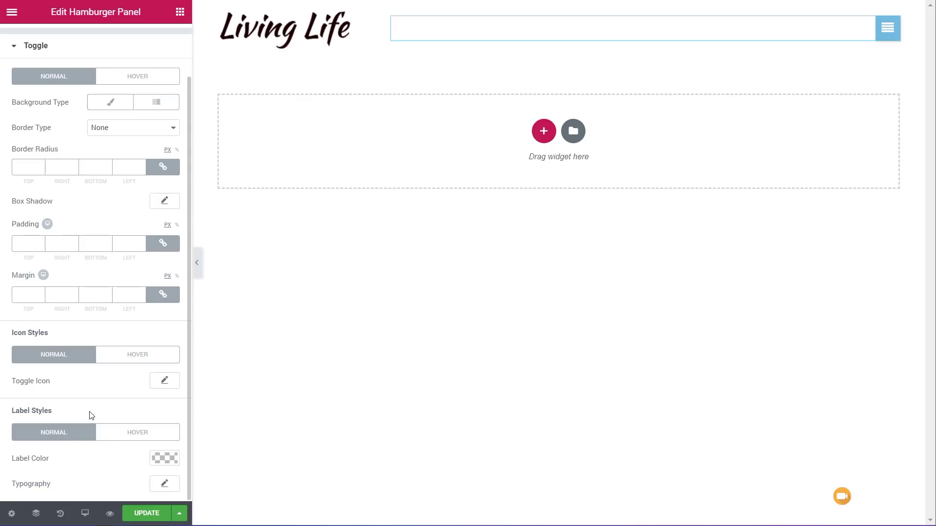
left_click(154, 520)
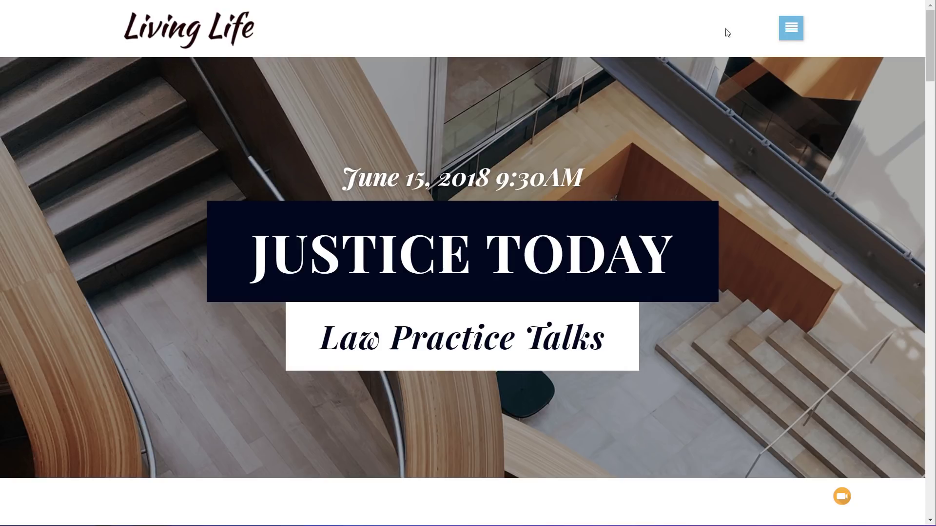
Open and close the hamburger panel on the live page.
left_click(788, 32)
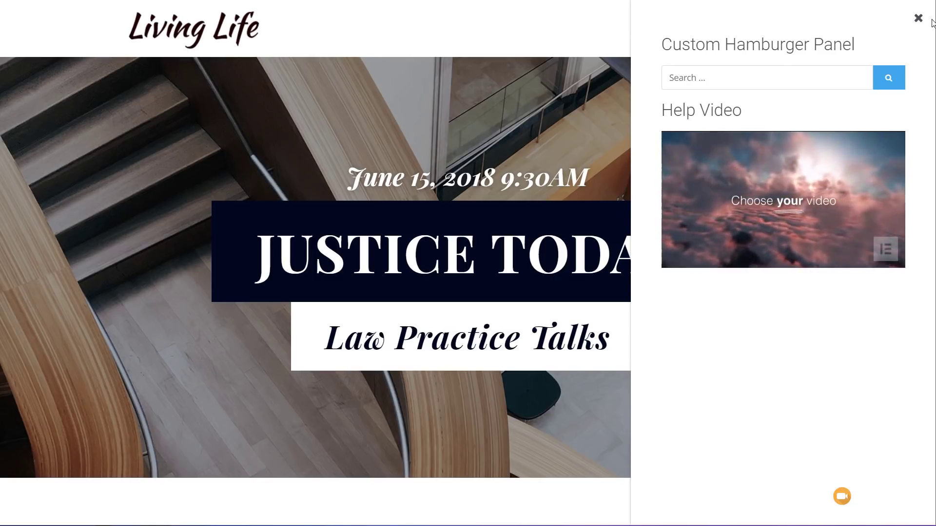
left_click(916, 17)
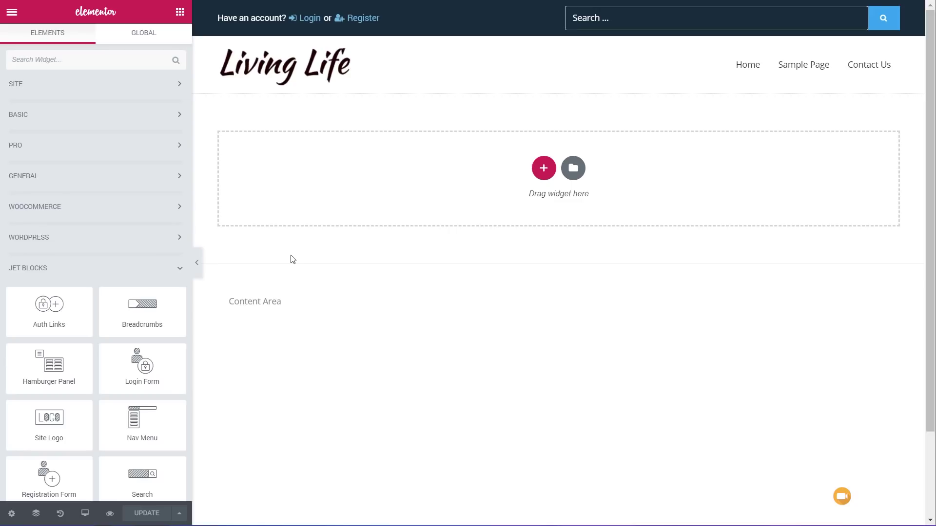
Add a third column to the header top bar and move the search bar into the middle column.
scroll(61, 242, "down", 2)
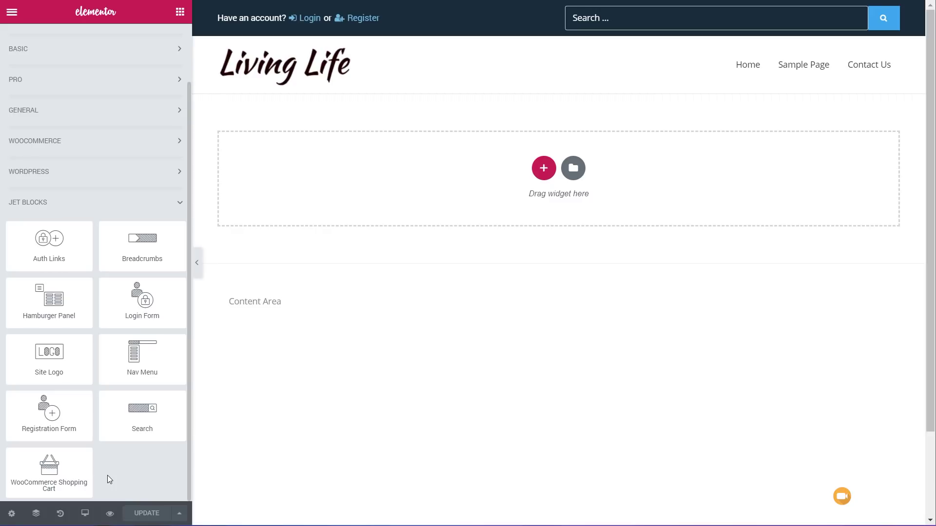
mouse_move(531, 20)
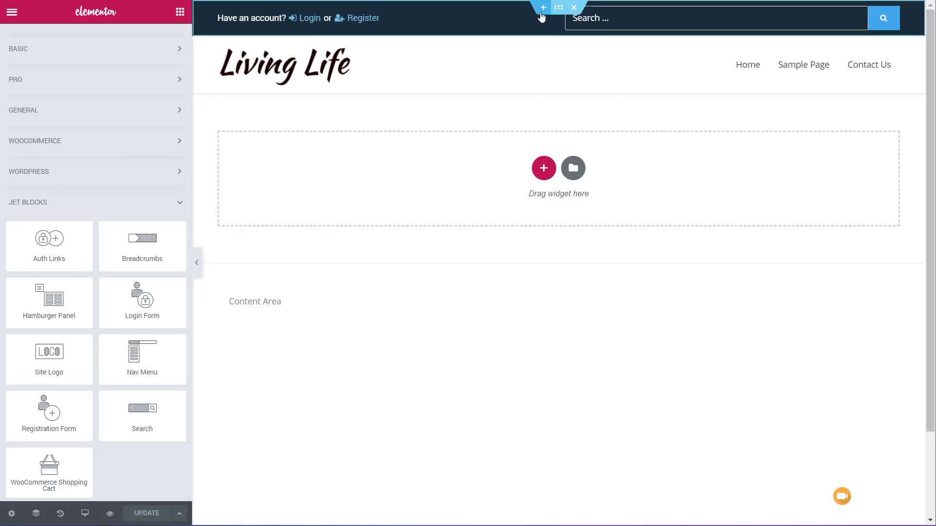
mouse_move(247, 25)
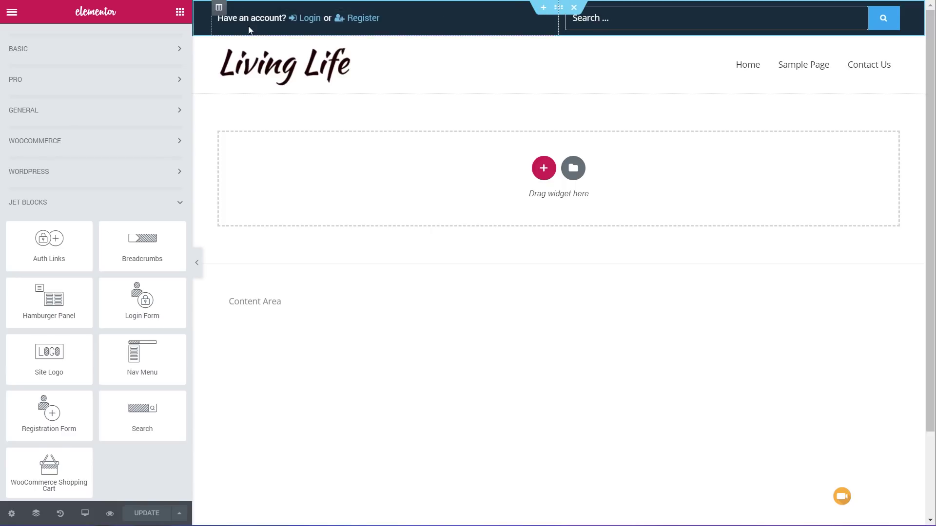
right_click(221, 9)
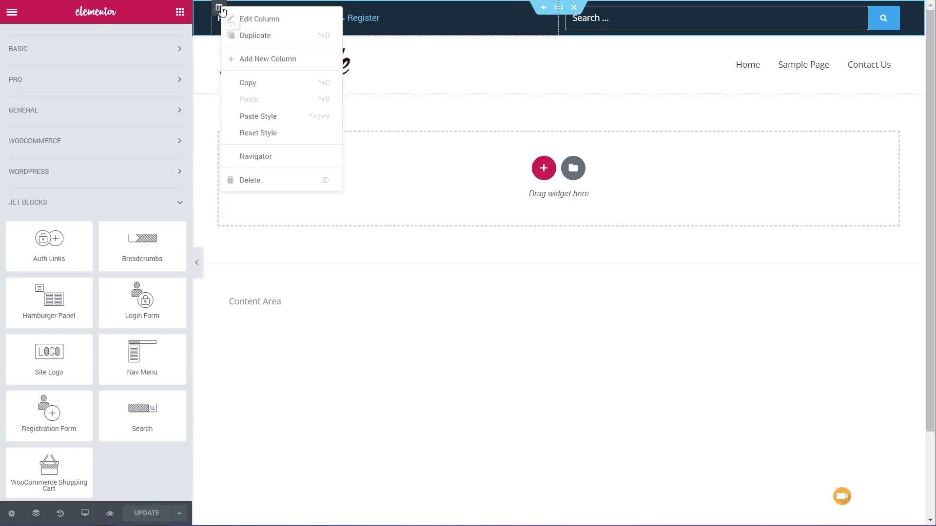
left_click(287, 59)
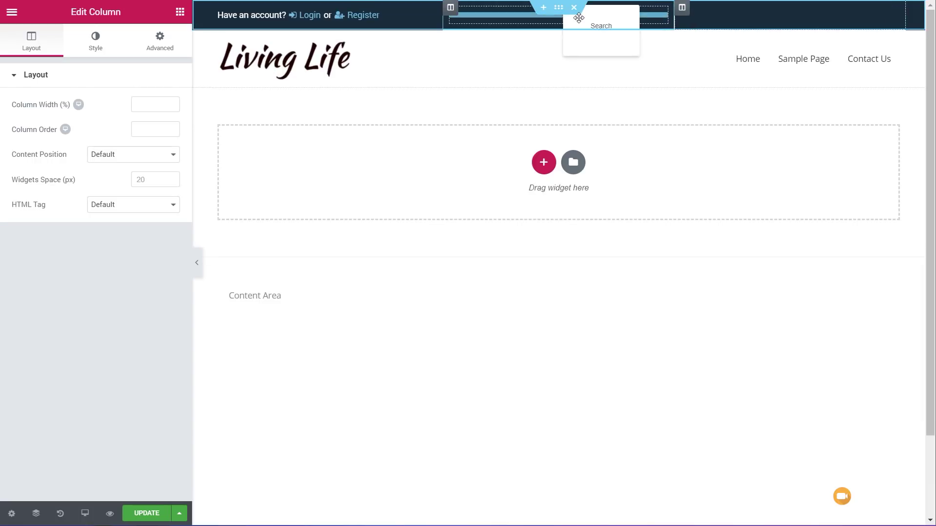
left_click_drag(579, 18, 581, 18)
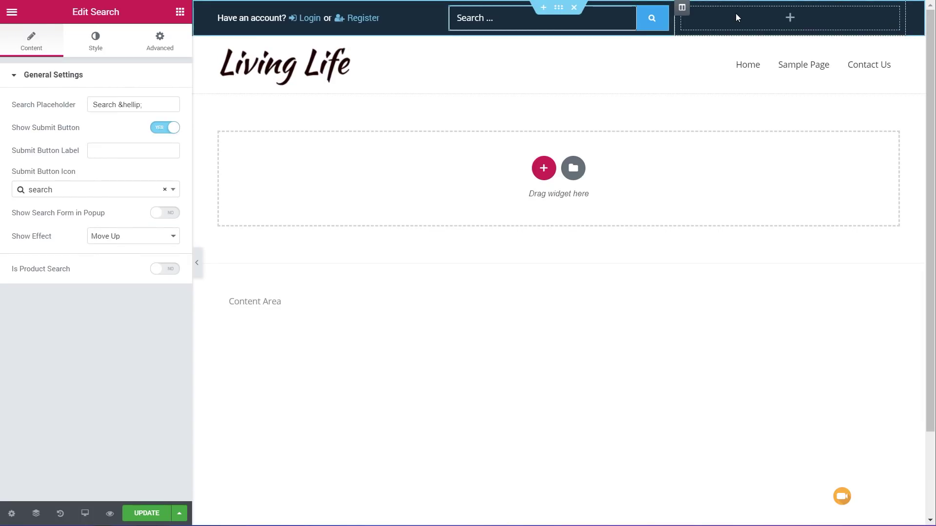
Place the WooCommerce Shopping Cart widget in the right header column.
left_click(180, 12)
scroll(114, 390, "down", 2)
left_click_drag(48, 470, 828, 17)
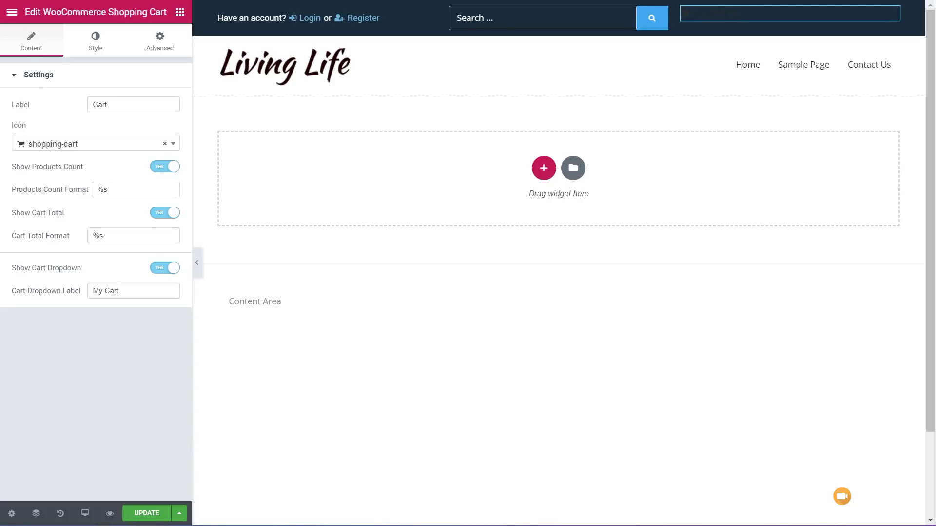
Set the cart link's Label and Icon colours to the white preset.
left_click(94, 43)
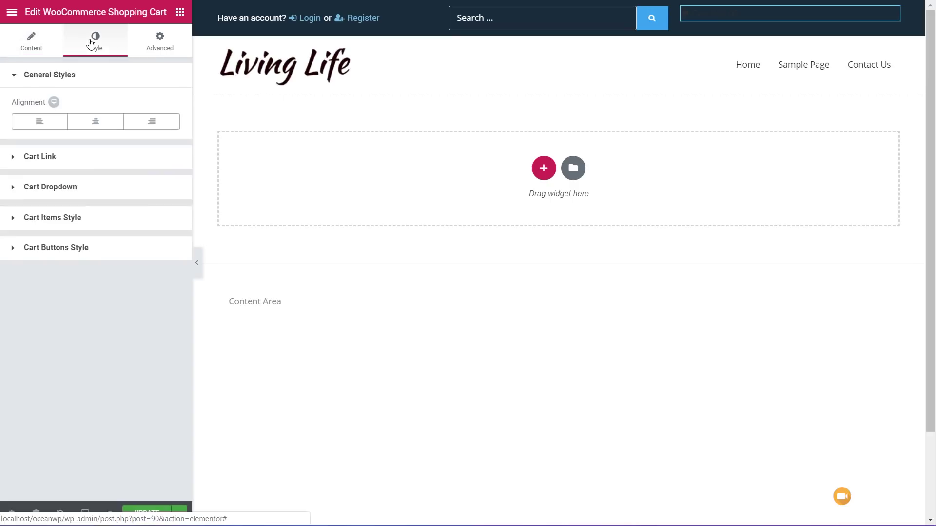
left_click(52, 158)
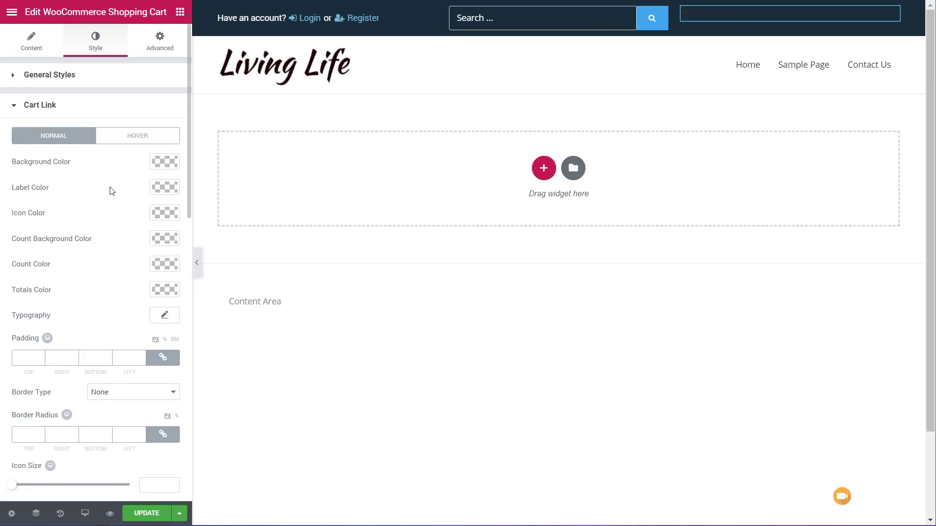
left_click(165, 192)
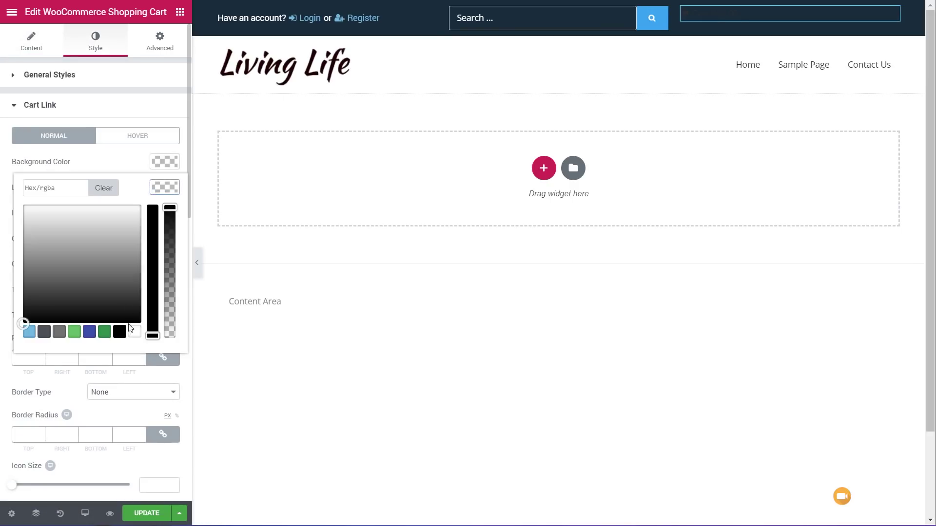
left_click(134, 332)
left_click(166, 192)
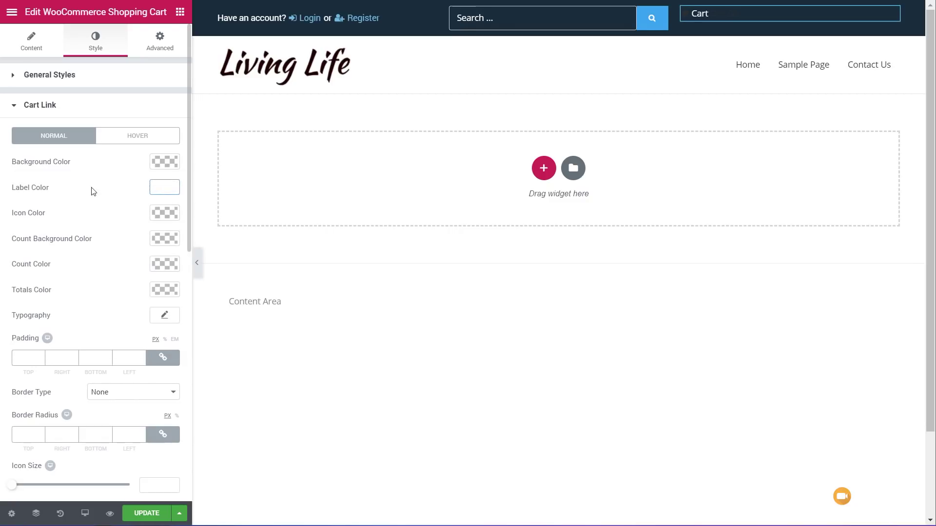
left_click(170, 213)
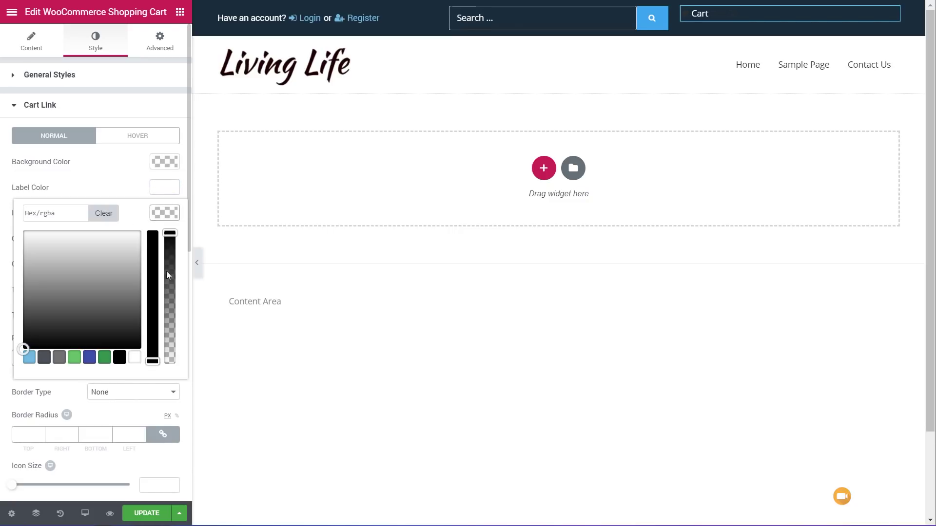
left_click(137, 358)
left_click(177, 214)
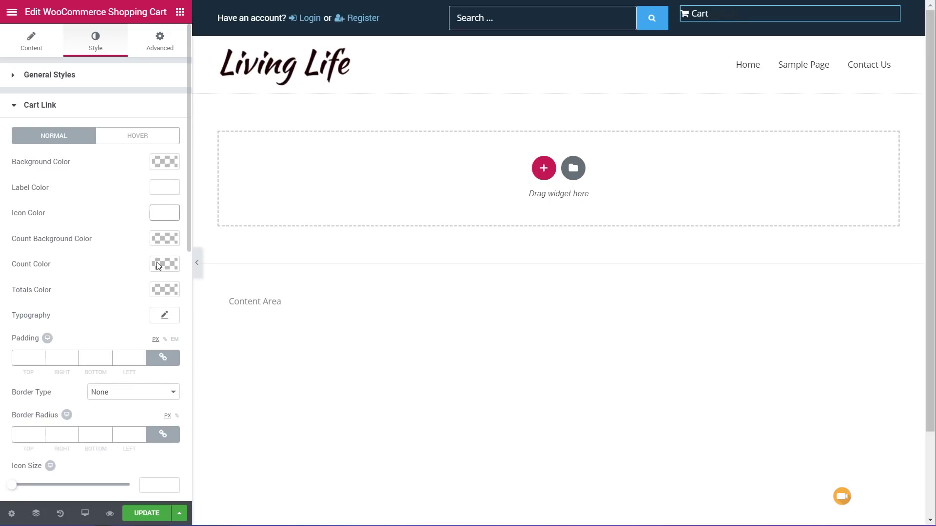
Make the cart's item Count and Totals colours white too.
left_click(170, 266)
left_click(135, 410)
left_click(173, 267)
left_click(171, 292)
left_click(135, 434)
left_click(168, 265)
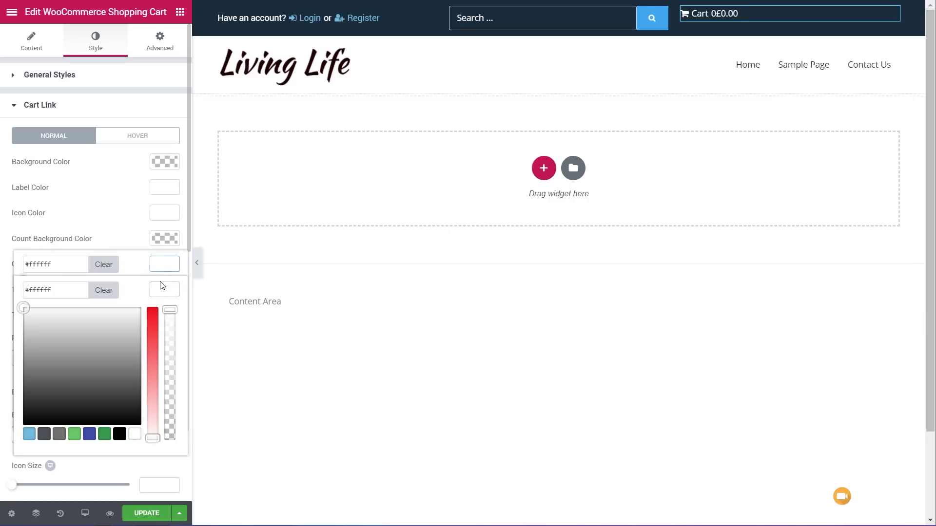
left_click(168, 265)
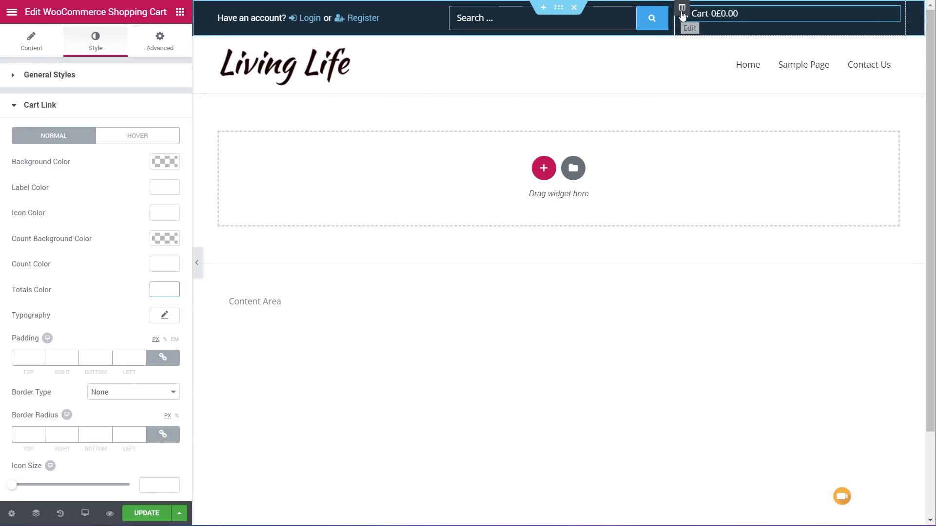
left_click(682, 11)
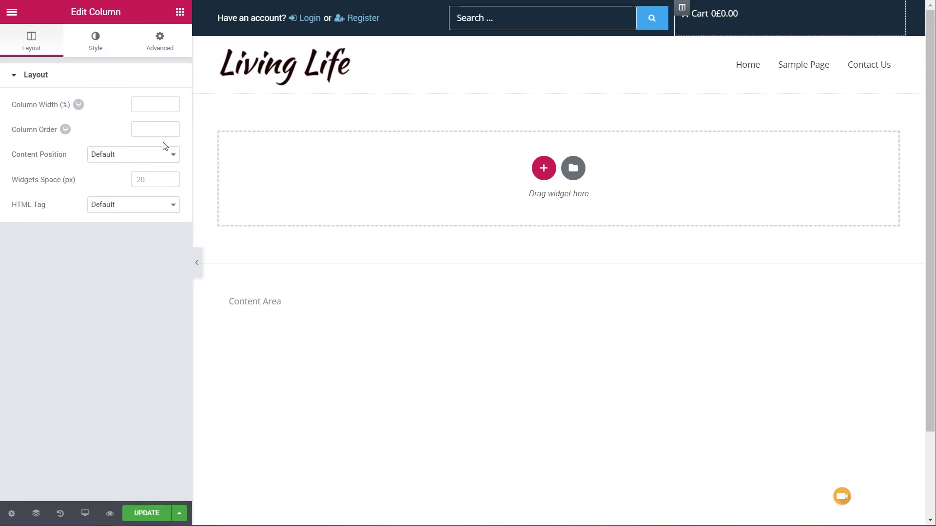
Set the cart column's Content Position to Middle.
left_click(164, 154)
left_click(126, 191)
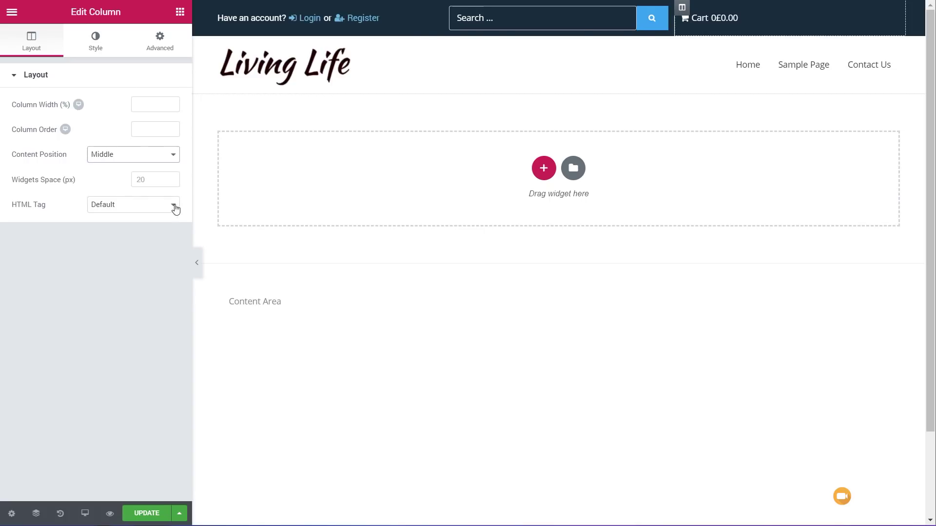
left_click(878, 21)
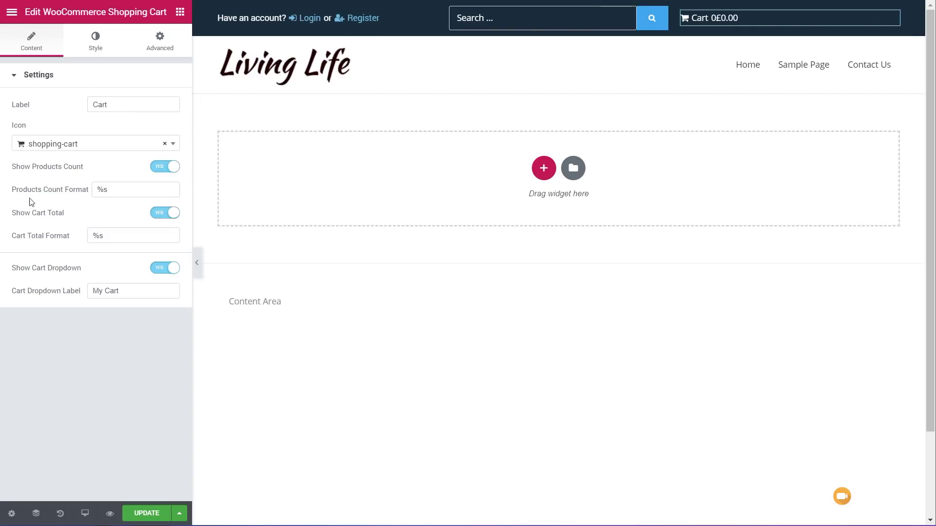
Set the cart widget's alignment to Right.
left_click(92, 54)
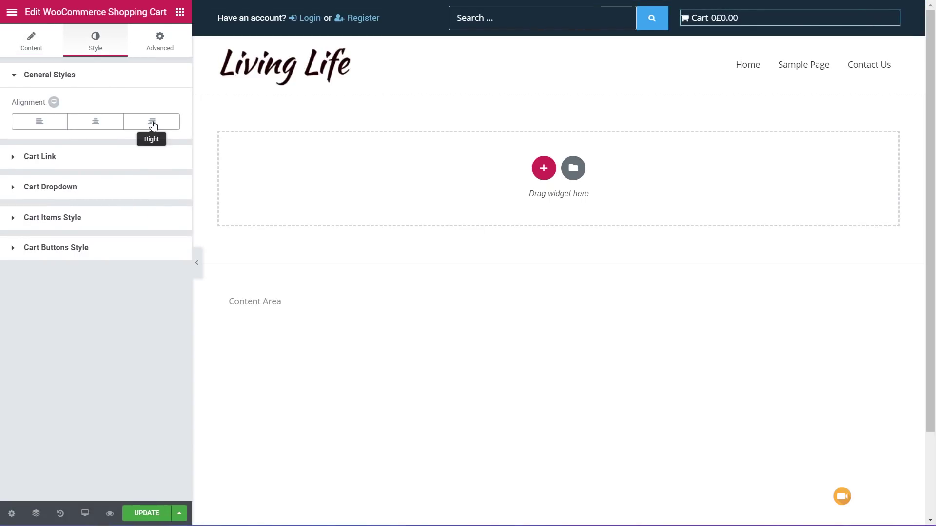
left_click(153, 125)
left_click(41, 45)
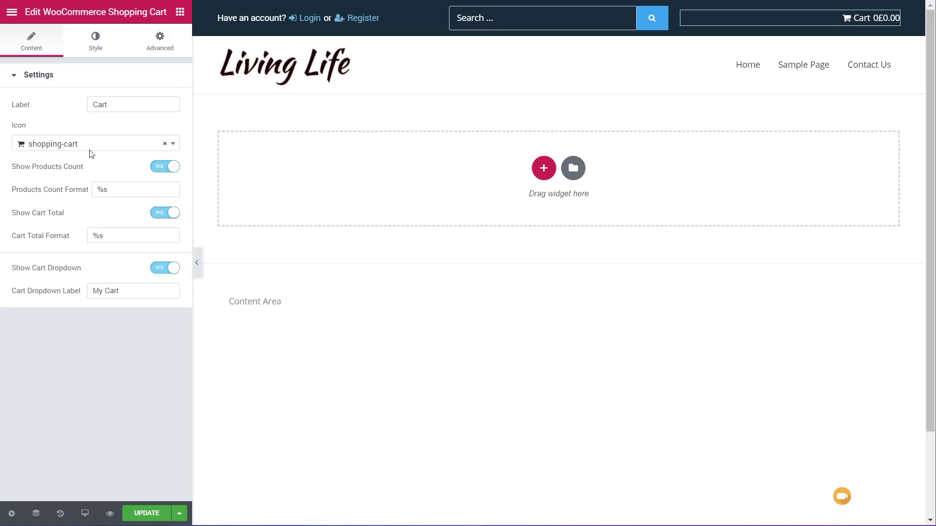
Change the cart label to 'Shopping Basket' and choose the shopping-basket icon.
double_click(104, 104)
type("Shopping Basket")
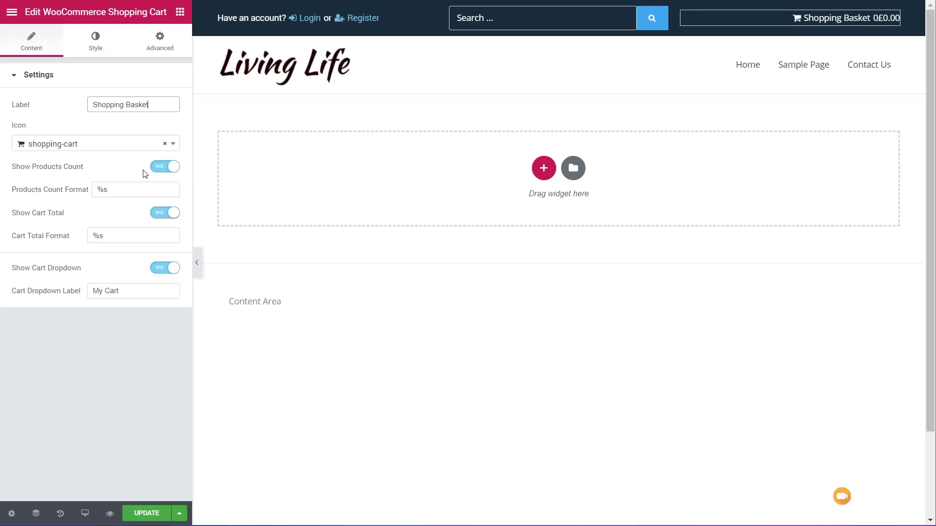
left_click(81, 146)
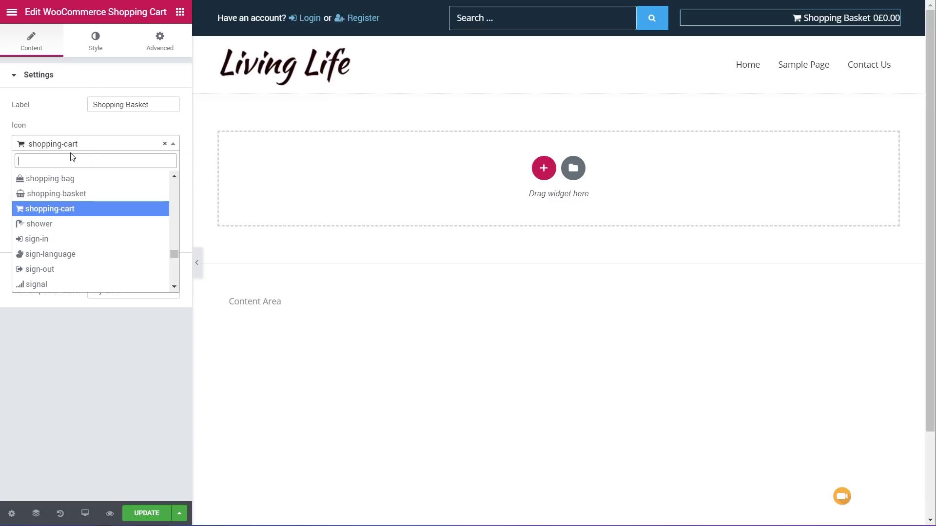
left_click(68, 194)
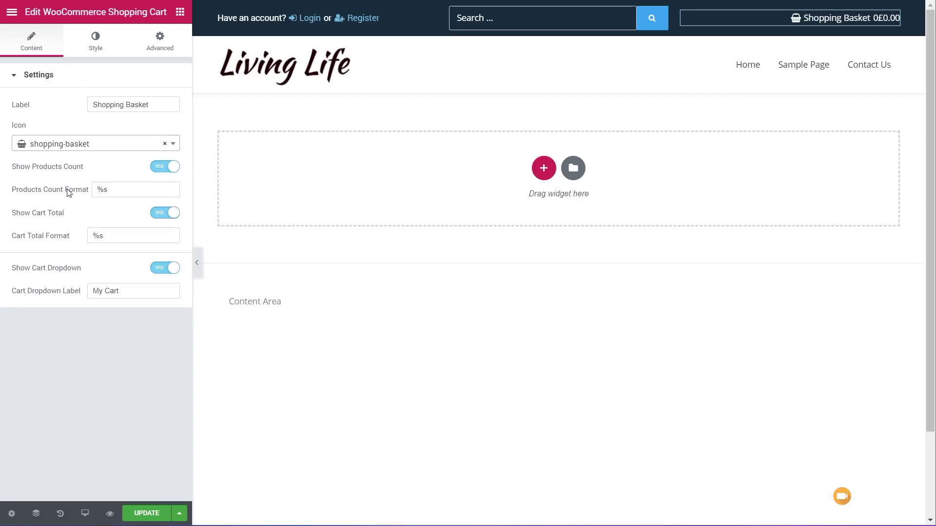
Toggle the cart total and product count off, then turn both back on.
left_click(159, 216)
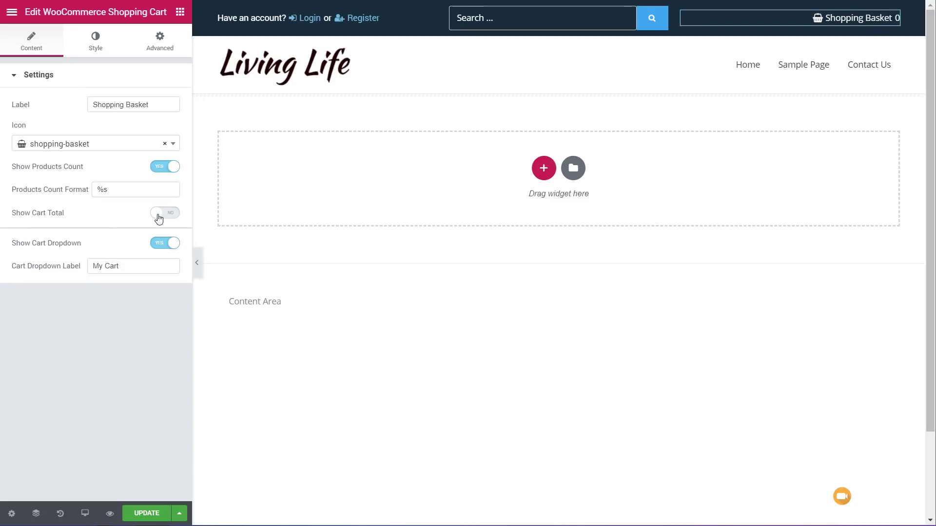
left_click(159, 168)
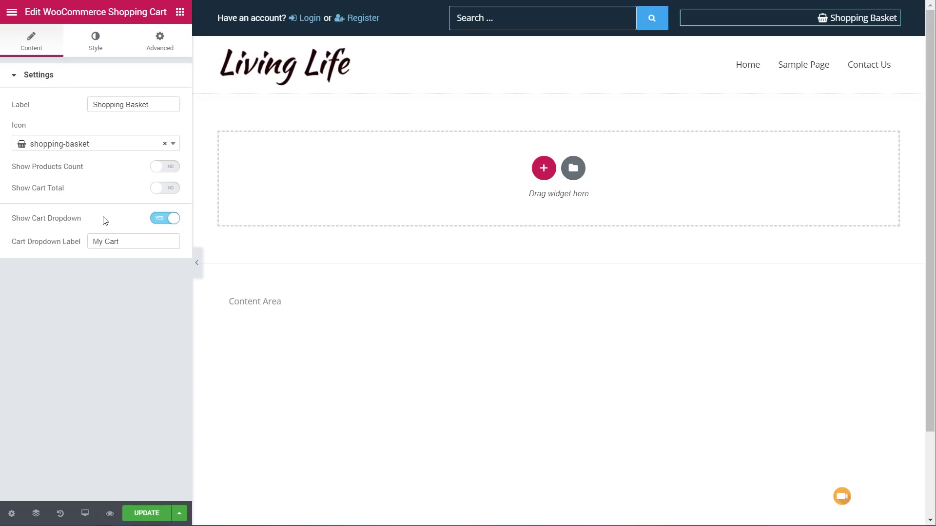
left_click(176, 166)
left_click(173, 213)
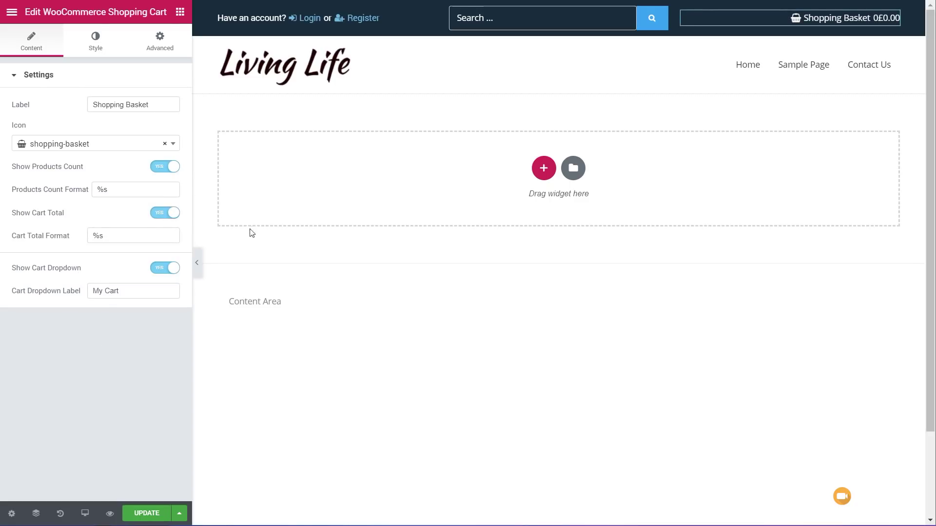
Retitle the cart dropdown to 'My Shopping Basket'.
mouse_move(812, 20)
left_click(127, 288)
left_click_drag(128, 289, 106, 291)
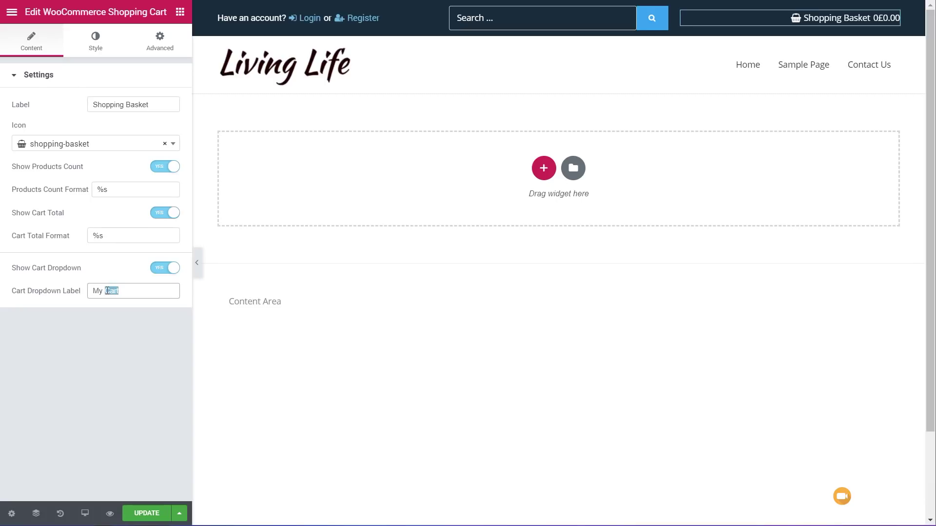
type("Shopping")
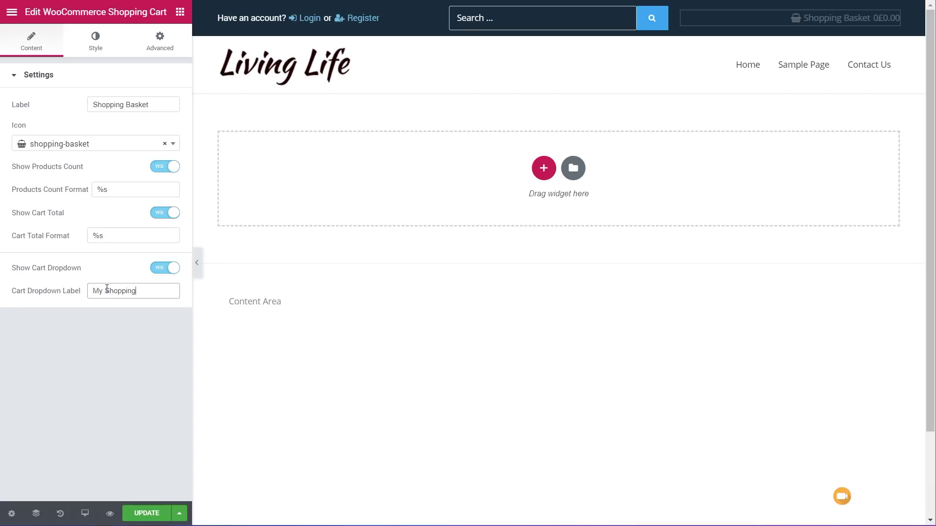
type(" Basket")
mouse_move(846, 19)
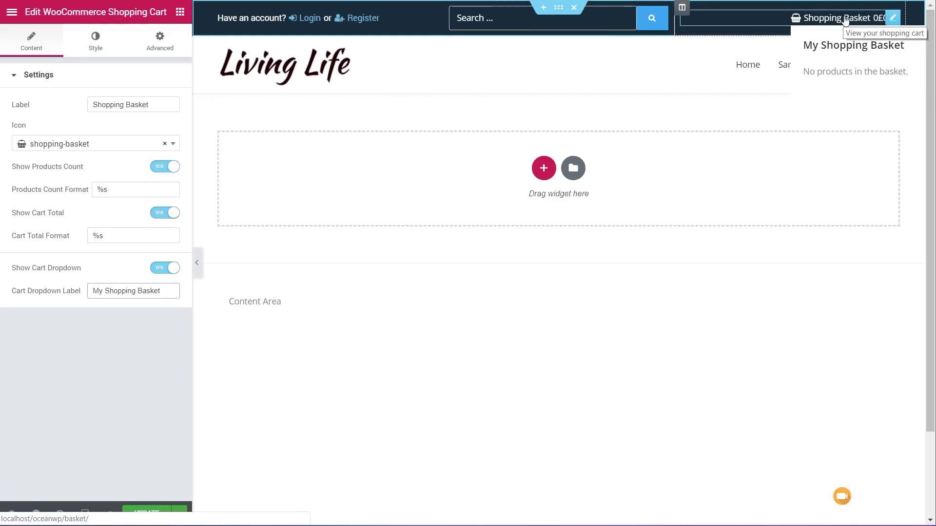
In Cart Link styling, set Gap After Icon to 8 and Icon Size to 16.
left_click(100, 43)
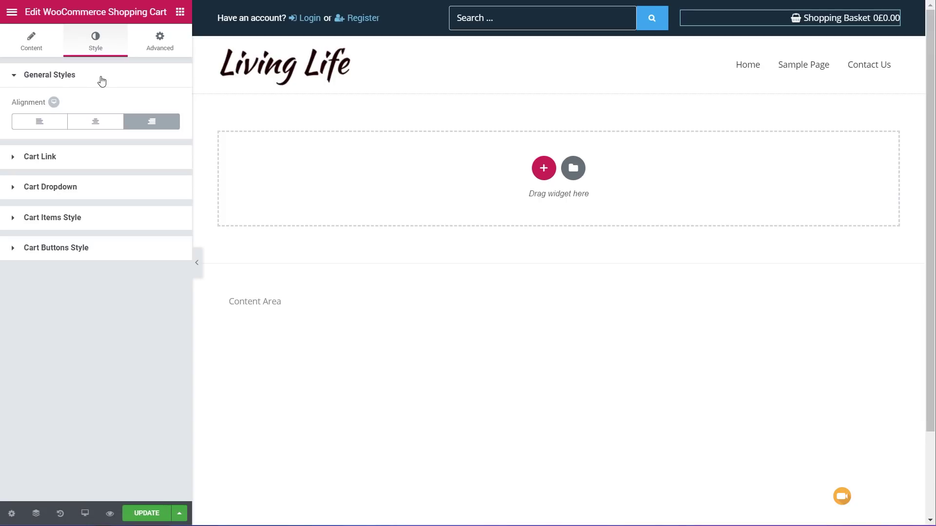
left_click(50, 157)
scroll(100, 253, "down", 5)
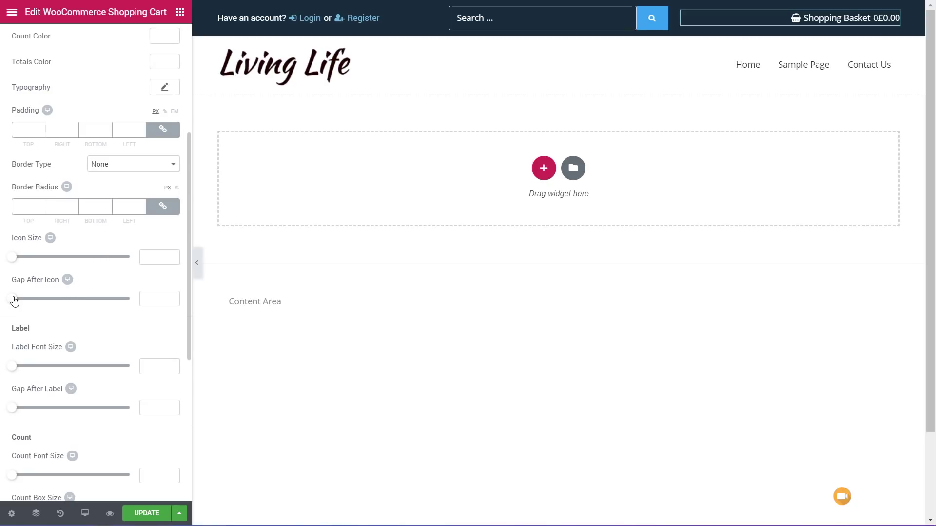
left_click_drag(13, 300, 60, 297)
mouse_move(13, 261)
left_mouse_down()
mouse_move(33, 262)
mouse_move(23, 261)
left_mouse_up()
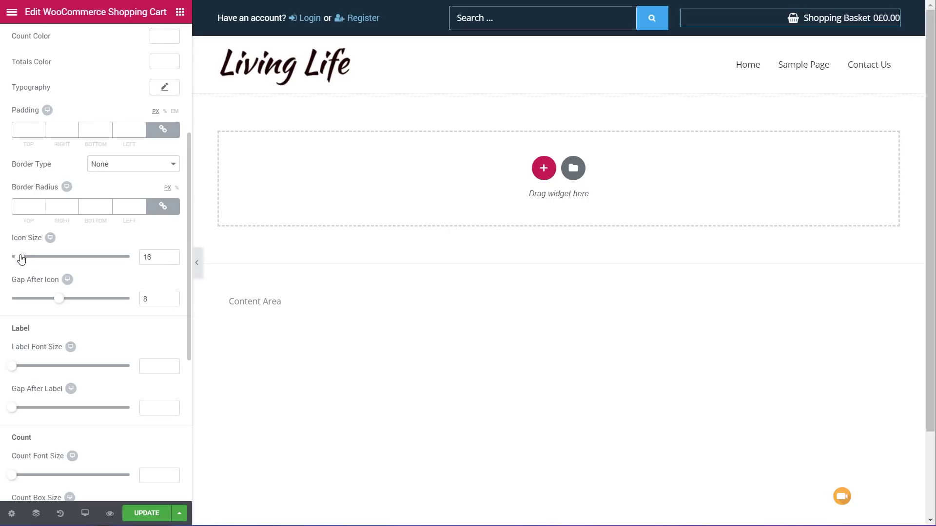
Set the Count Box Size to 22 and Gap After Label to 1.
scroll(100, 321, "down", 2)
scroll(100, 321, "down", 2)
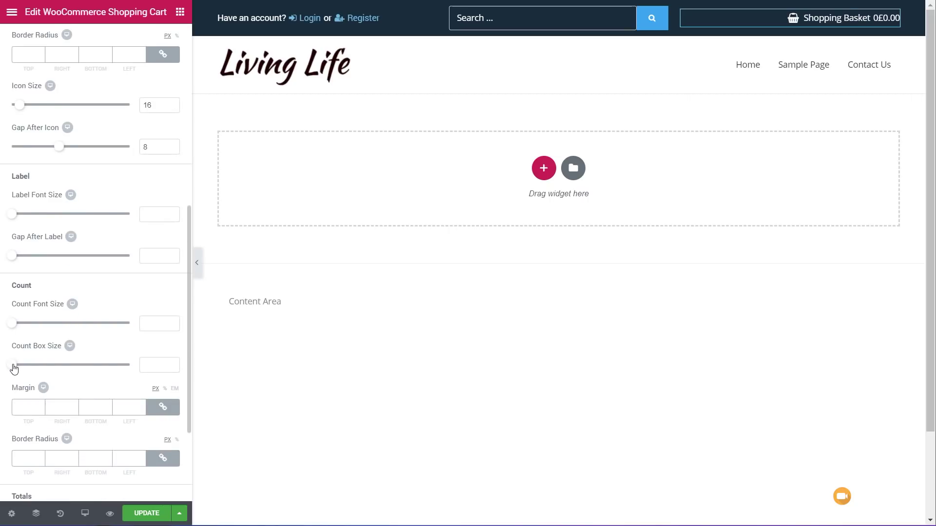
left_click_drag(13, 369, 23, 369)
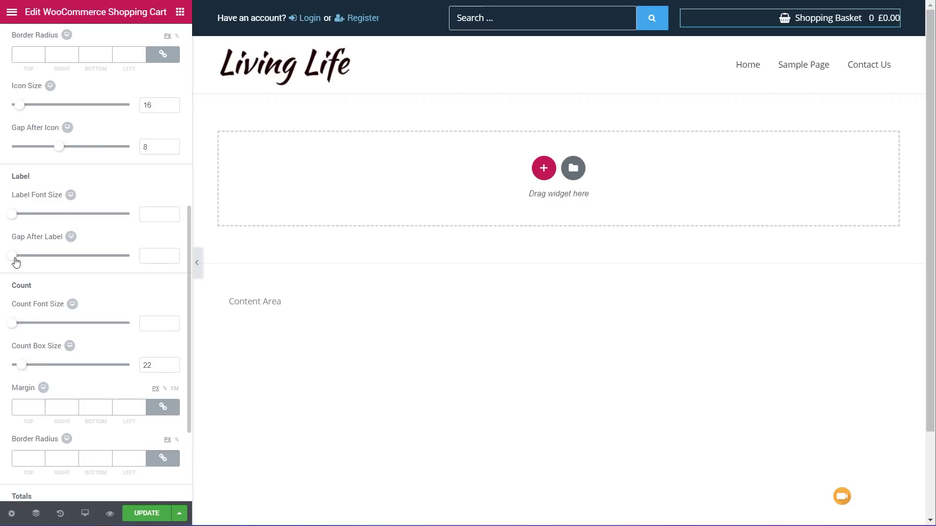
left_click_drag(14, 257, 17, 257)
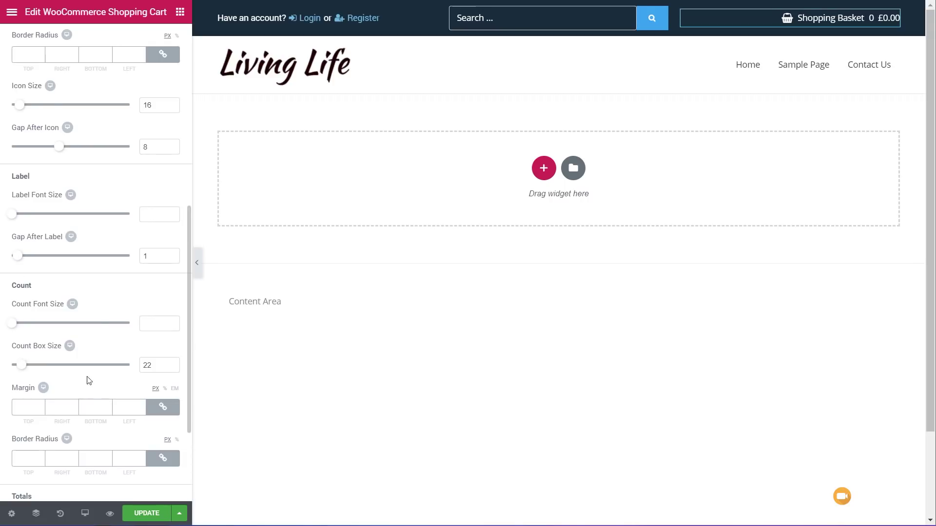
scroll(107, 252, "up", 5)
scroll(107, 252, "up", 3)
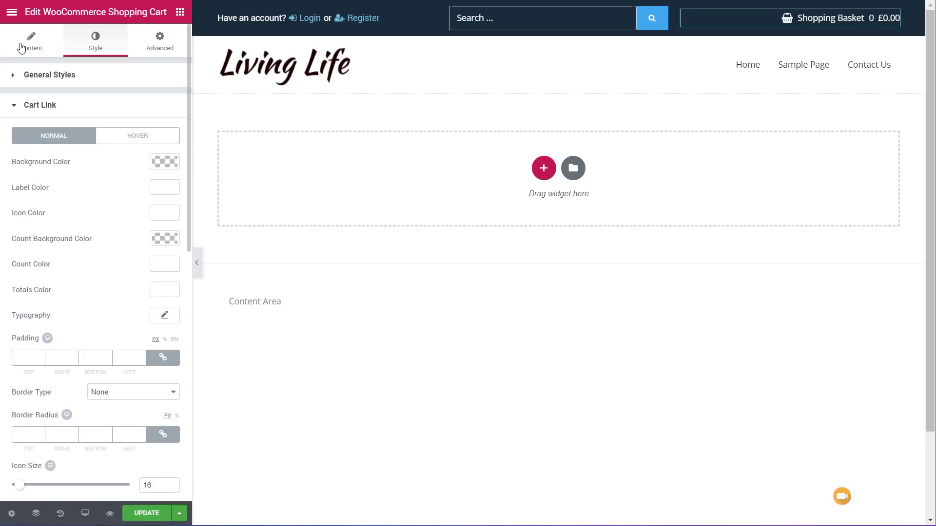
Turn off Show Cart Total in the cart's content settings.
left_click(27, 45)
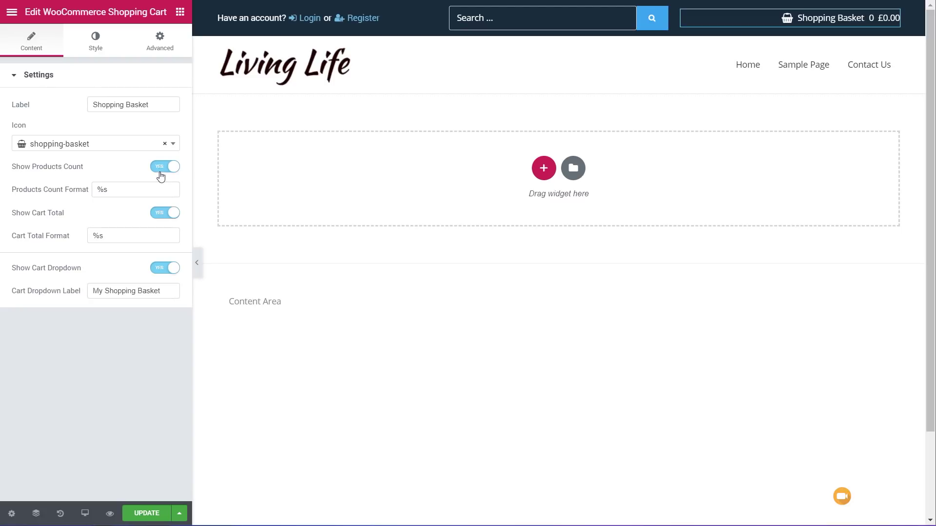
left_click(163, 216)
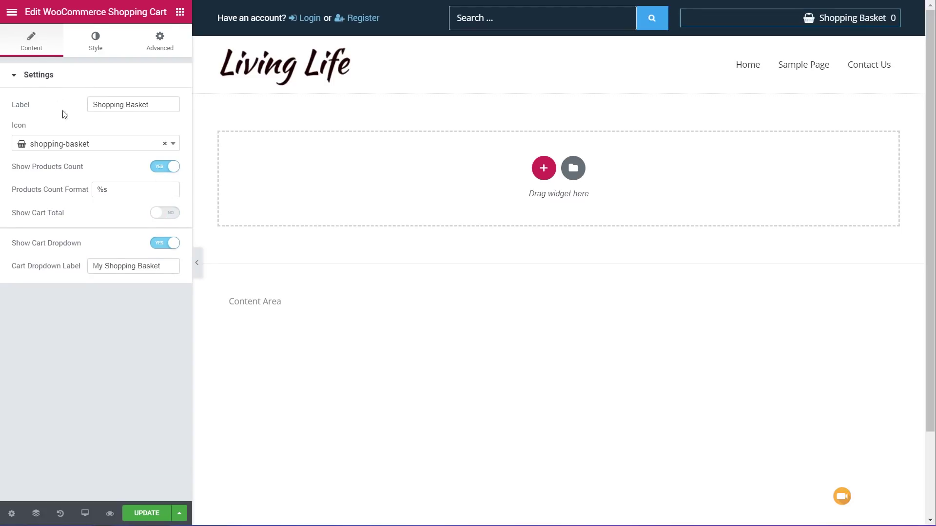
left_click(97, 45)
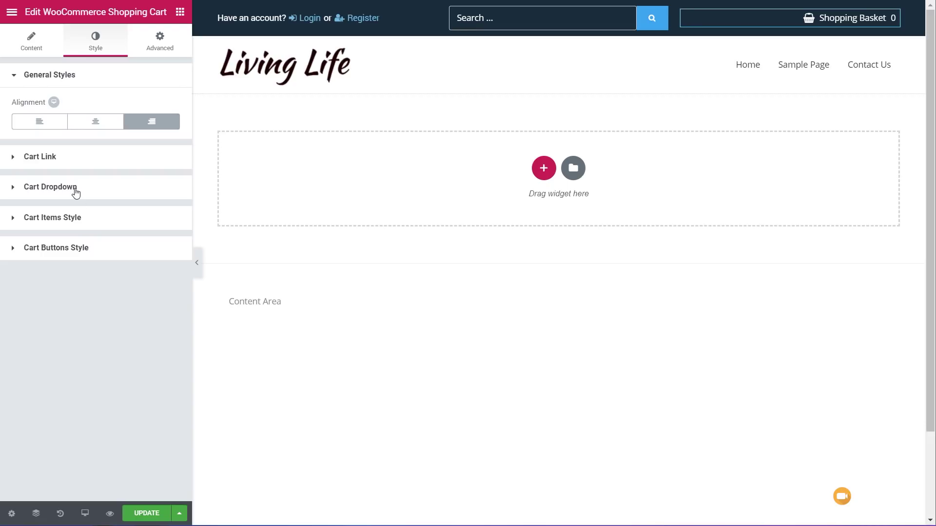
Set the cart dropdown's Left Indent to -92, keeping Horizontal Position on Left.
left_click(75, 188)
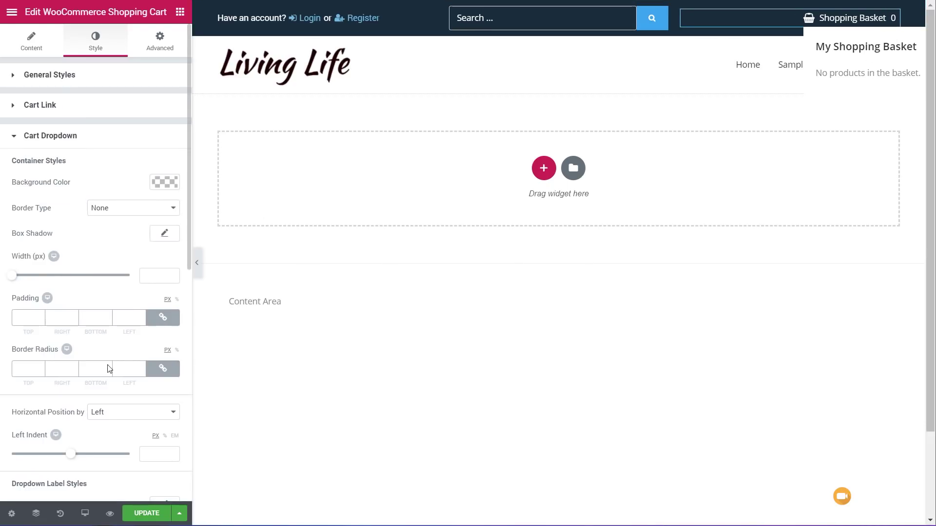
scroll(115, 433, "down", 5)
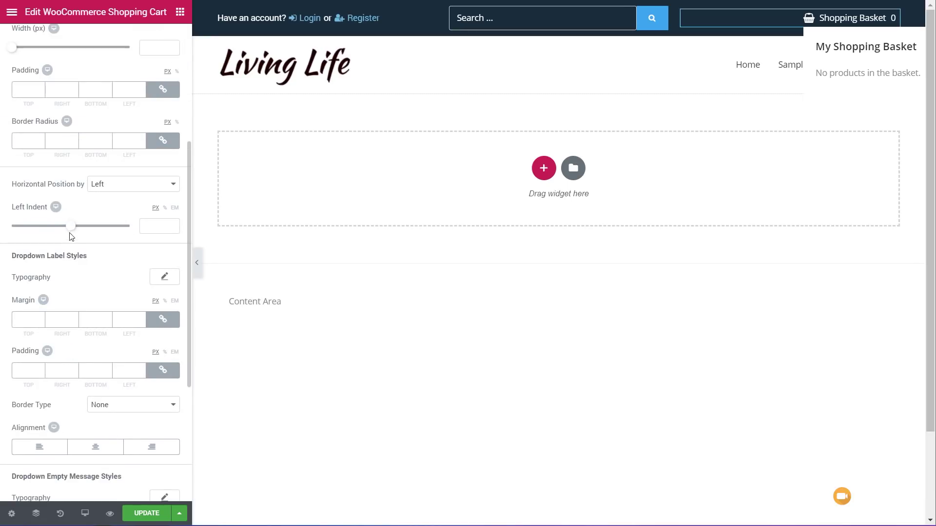
left_click_drag(71, 229, 57, 232)
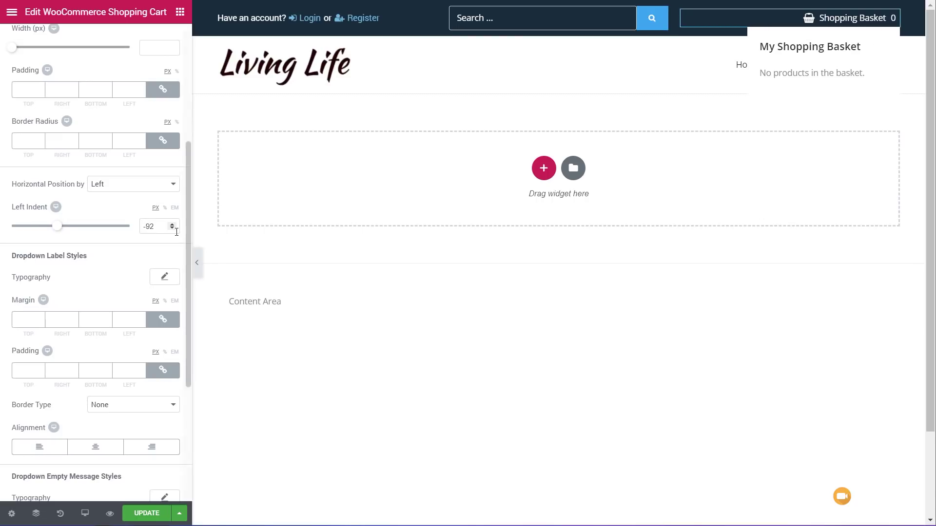
left_click(126, 189)
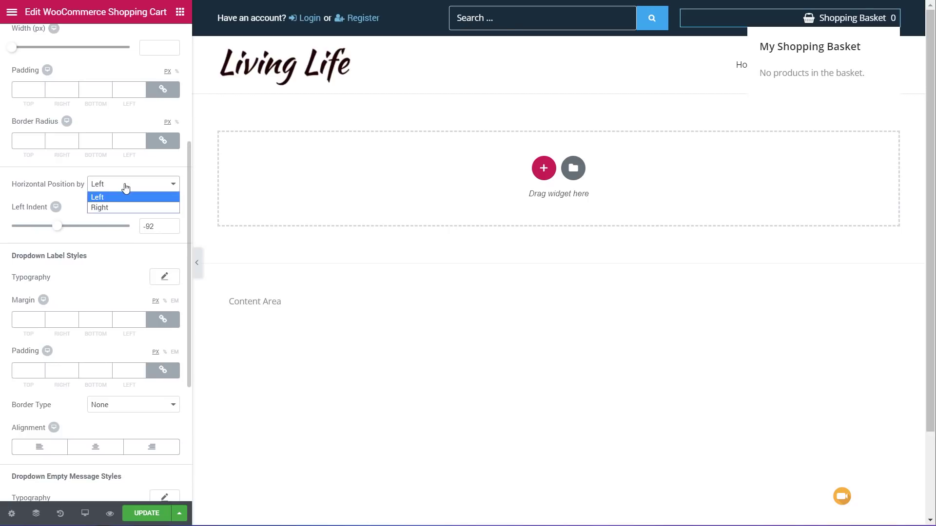
left_click(126, 189)
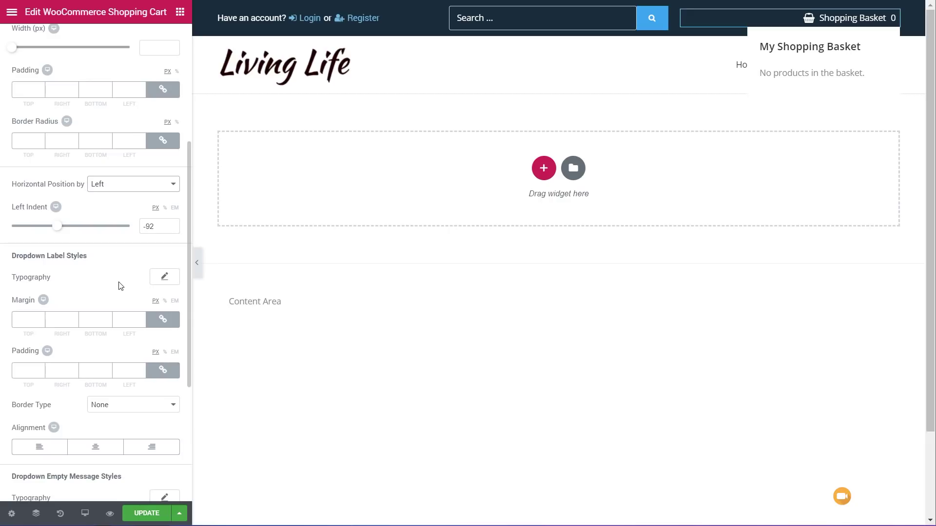
Expand the Cart Items Style options for the dropdown.
scroll(120, 286, "down", 3)
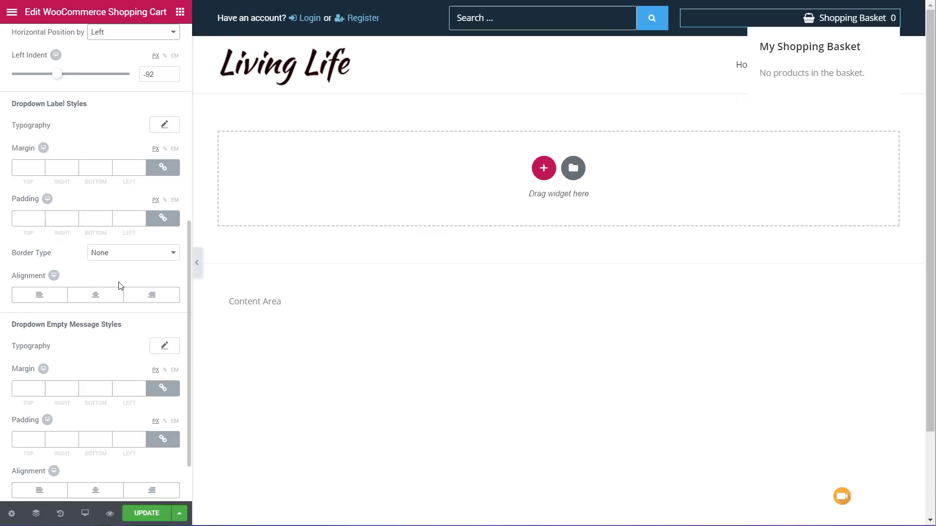
scroll(120, 286, "down", 1)
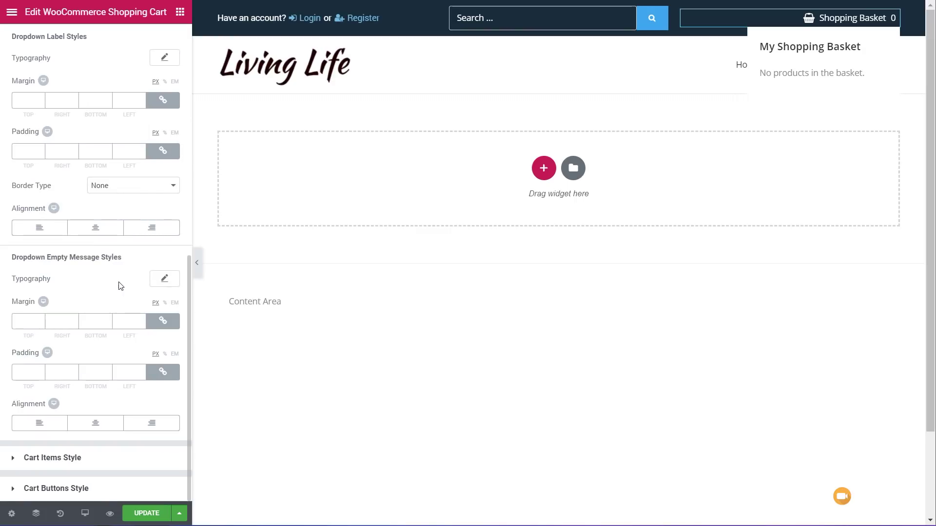
left_click(49, 460)
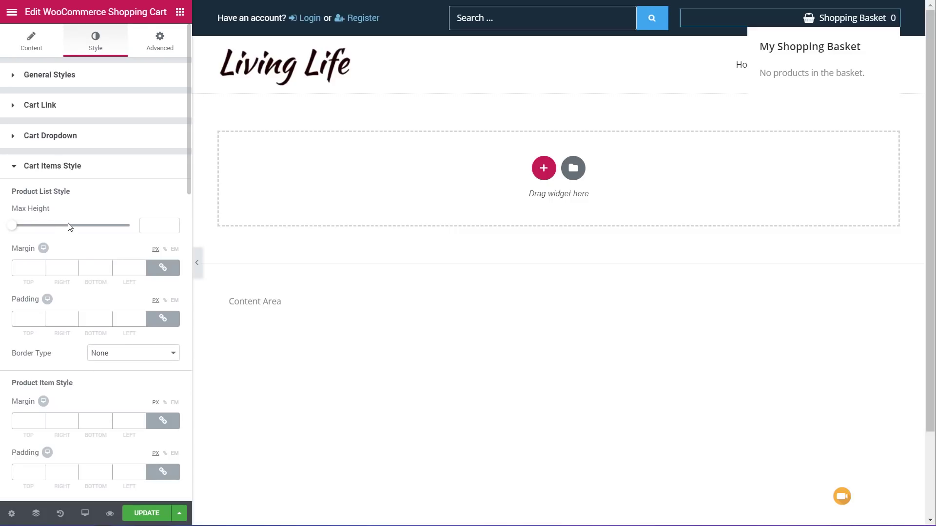
scroll(68, 227, "down", 3)
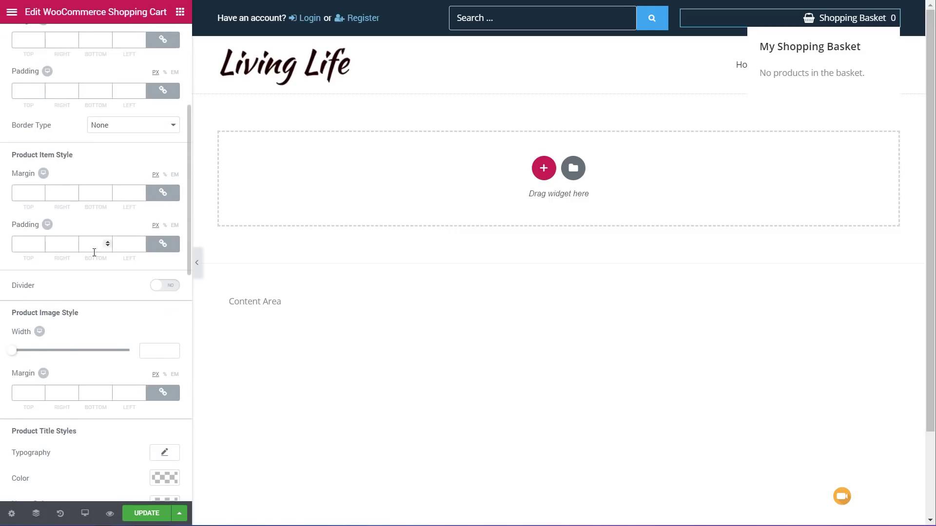
scroll(98, 263, "down", 8)
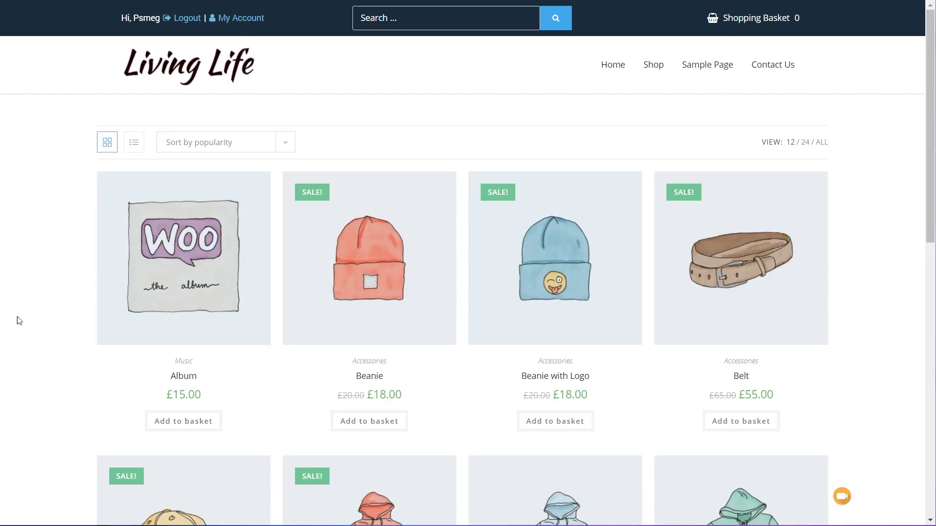
Add the Album to the basket and show the mini-cart listing it at £15.00.
left_click(171, 427)
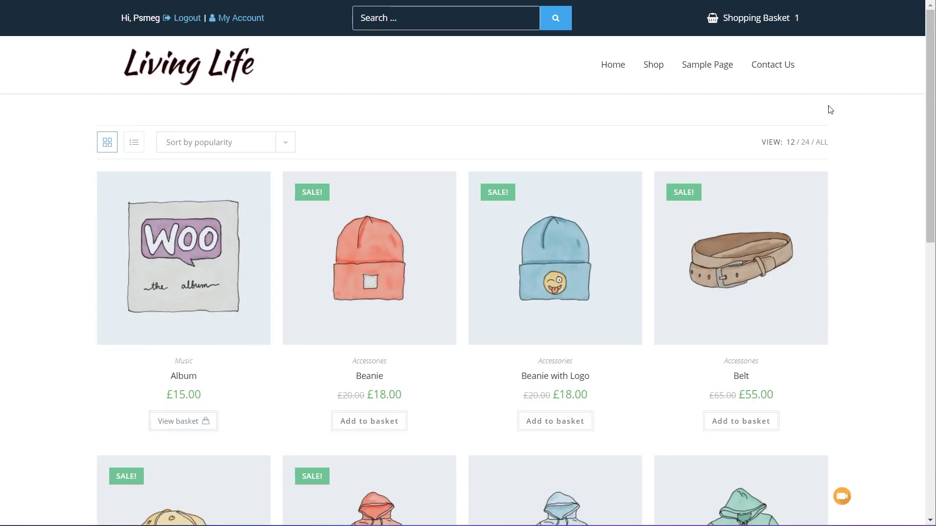
mouse_move(769, 21)
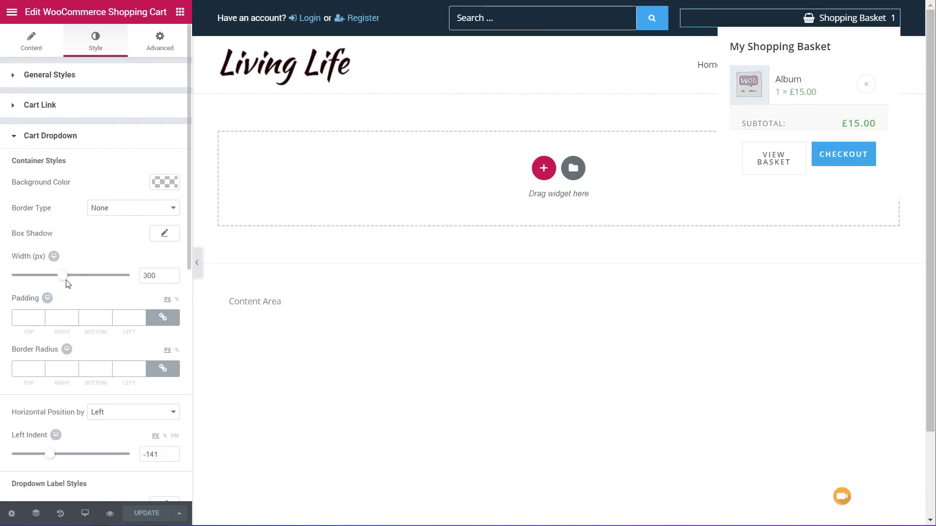
Widen the Cart Dropdown Width to 361 px.
left_click_drag(62, 280, 84, 279)
scroll(80, 453, "down", 6)
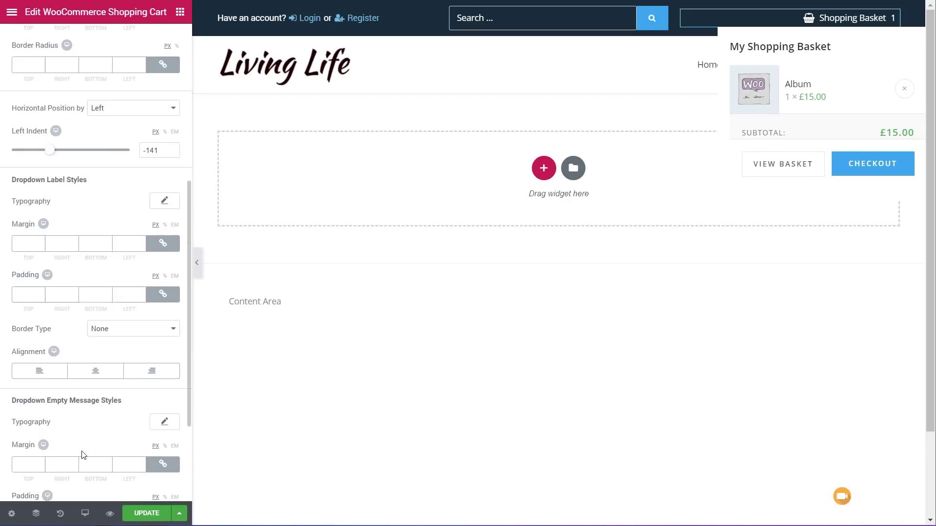
scroll(92, 439, "down", 3)
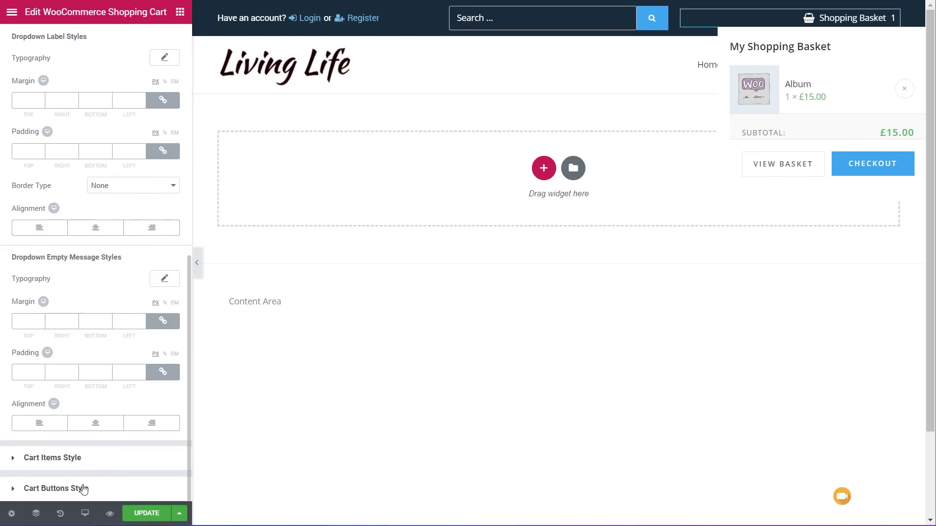
Tighten the letter spacing on the View Basket and Checkout button labels.
left_click(112, 488)
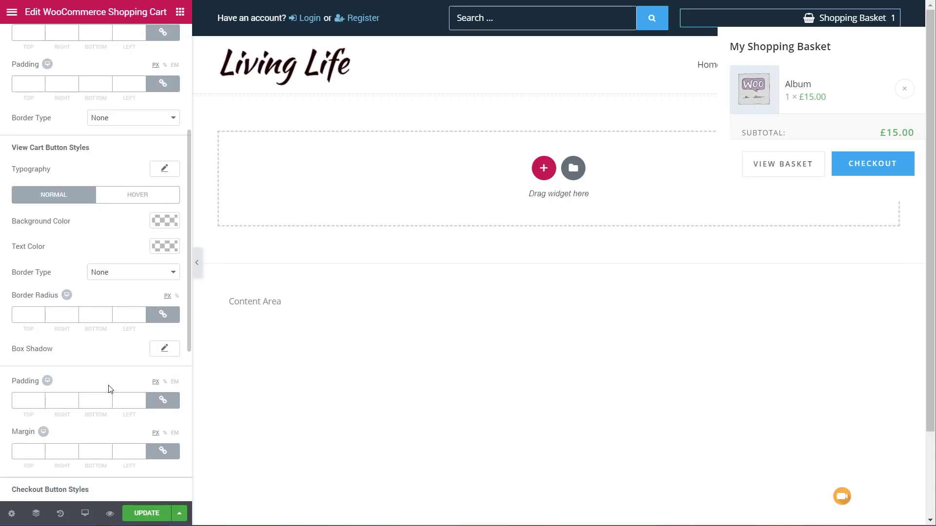
left_click(161, 172)
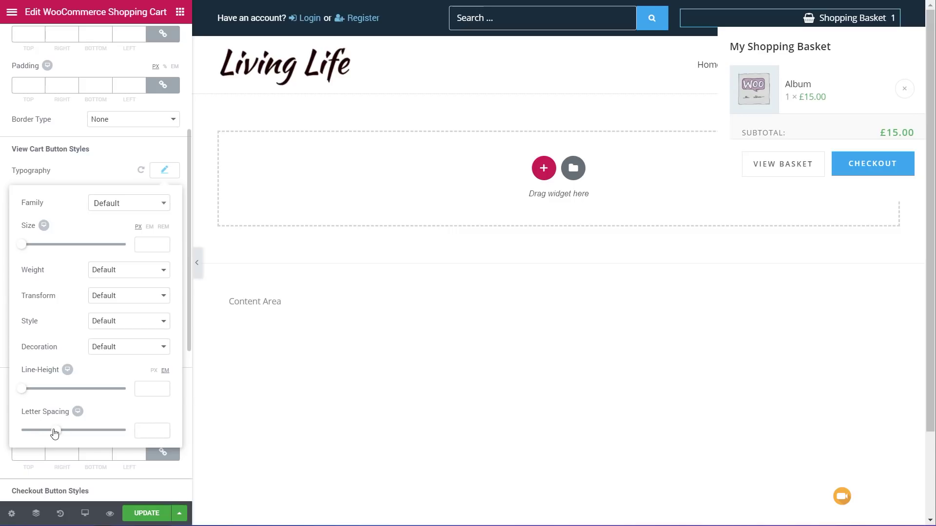
left_click_drag(54, 433, 54, 436)
left_click(164, 171)
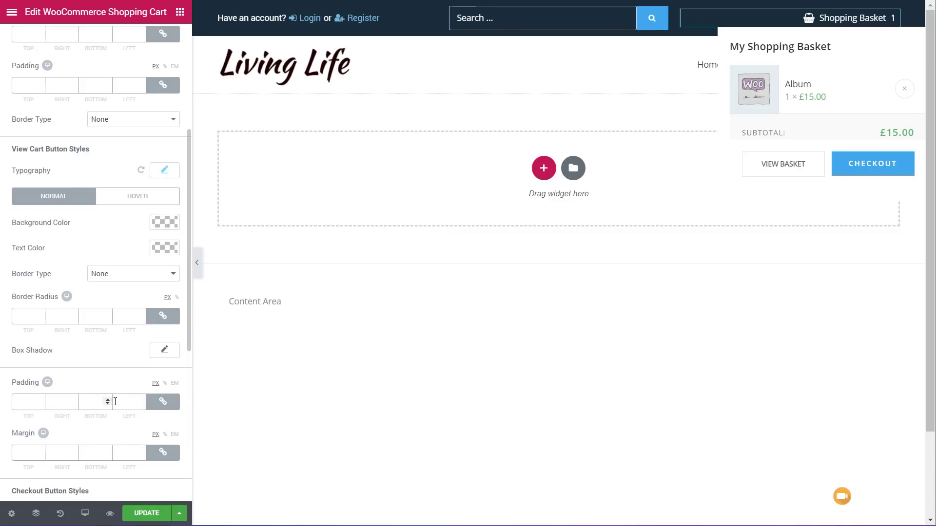
scroll(116, 405, "down", 3)
scroll(116, 405, "down", 2)
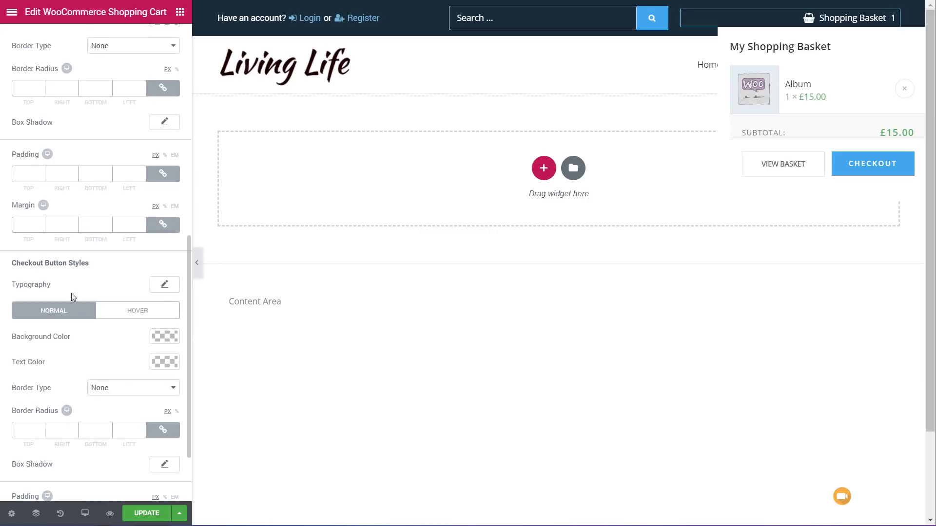
left_click(164, 284)
scroll(124, 395, "down", 2)
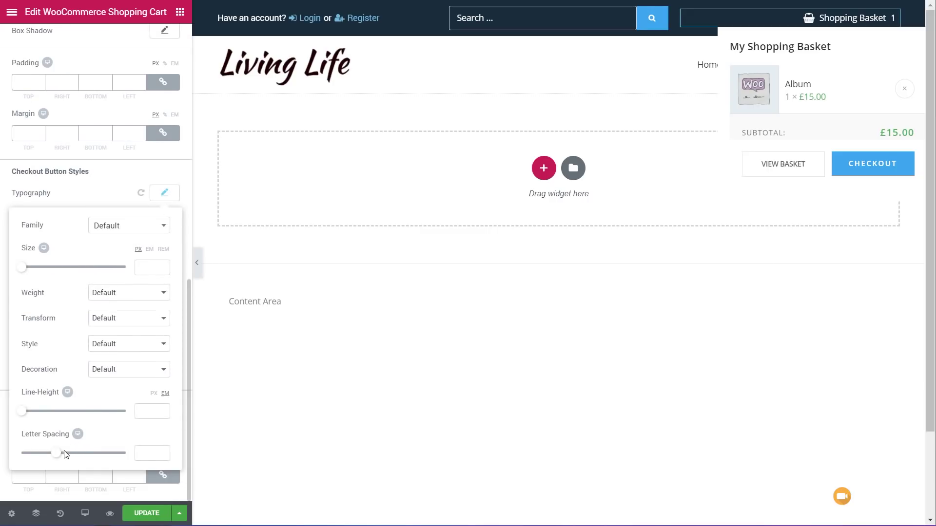
left_click_drag(57, 453, 54, 453)
left_click(69, 396)
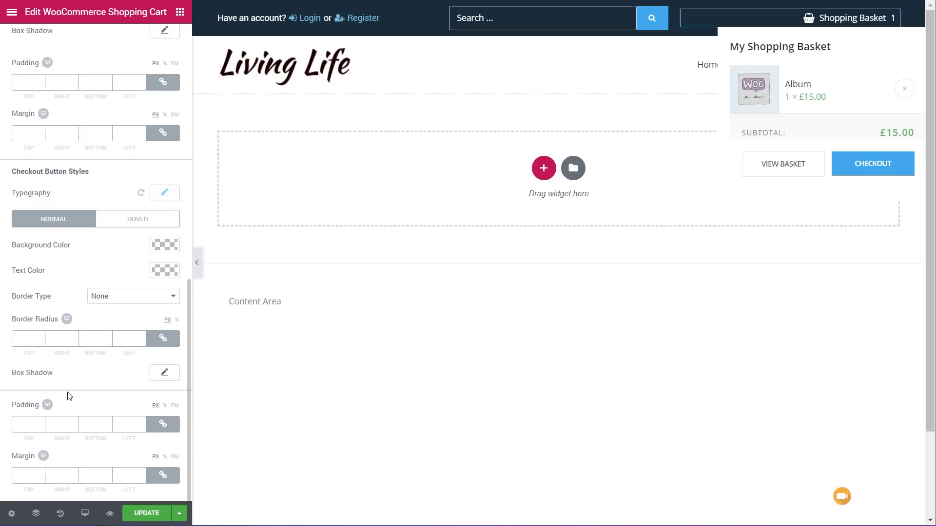